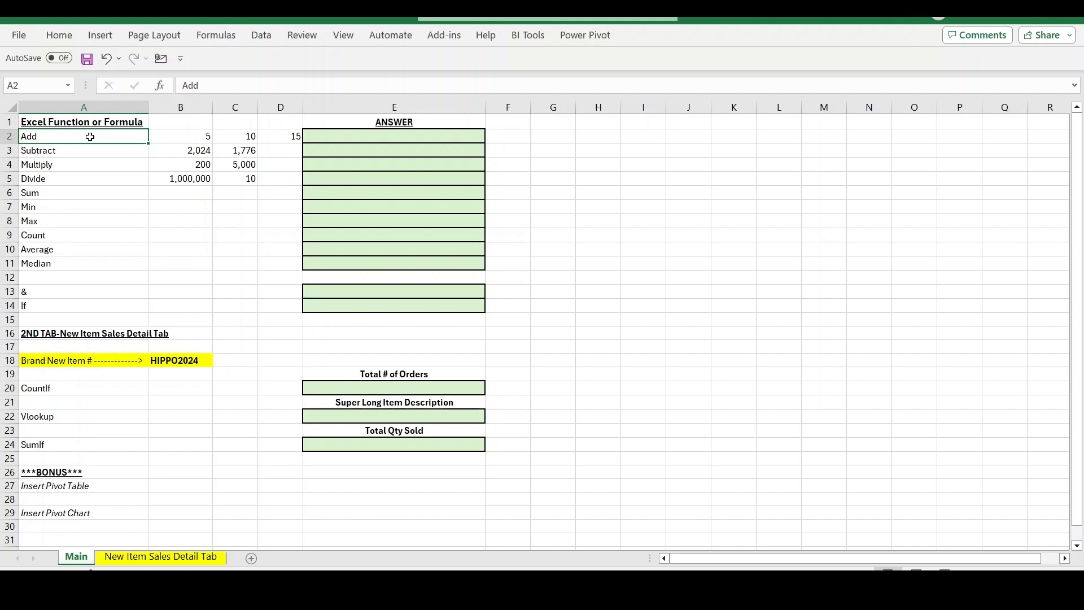
# Review the list of Excel functions and formulas in column A, from Add down to Insert Pivot Chart.
pyautogui.press('Down')
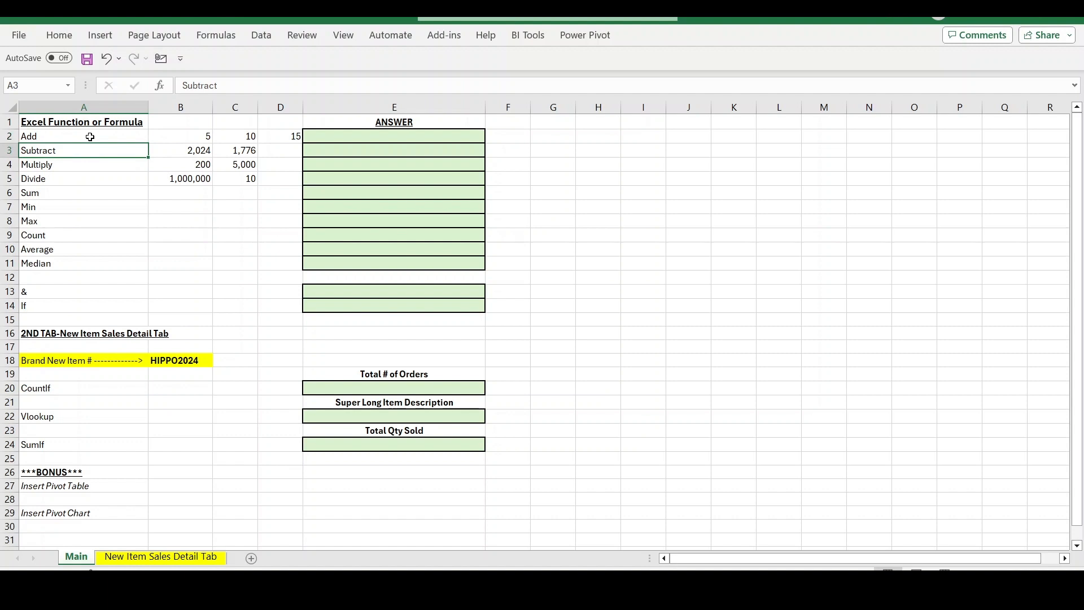
pyautogui.press('Down')
pyautogui.press('Down')
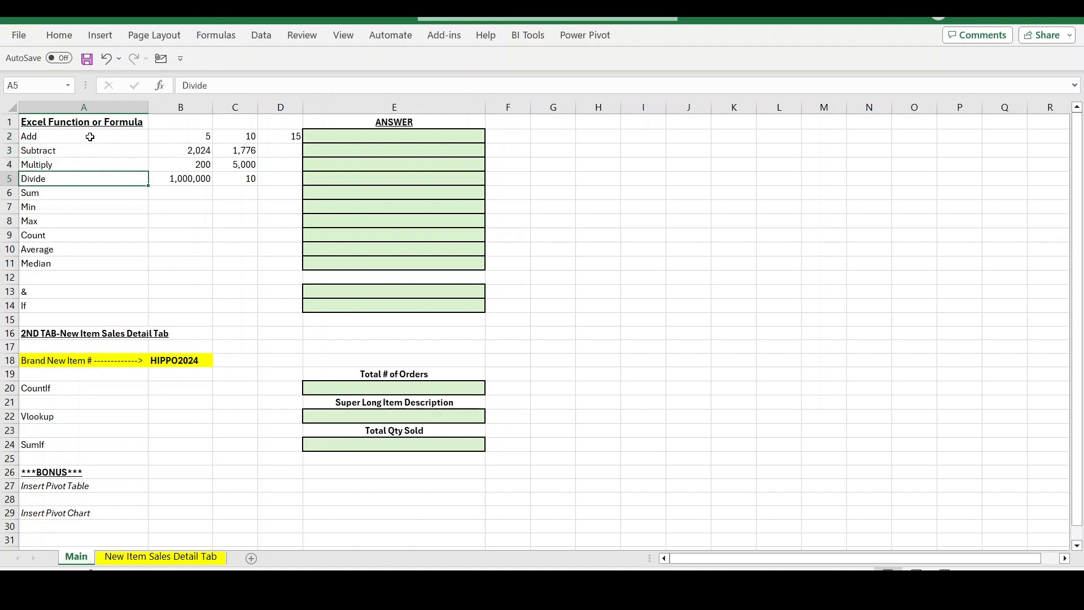
pyautogui.press('Down')
pyautogui.press('Down')
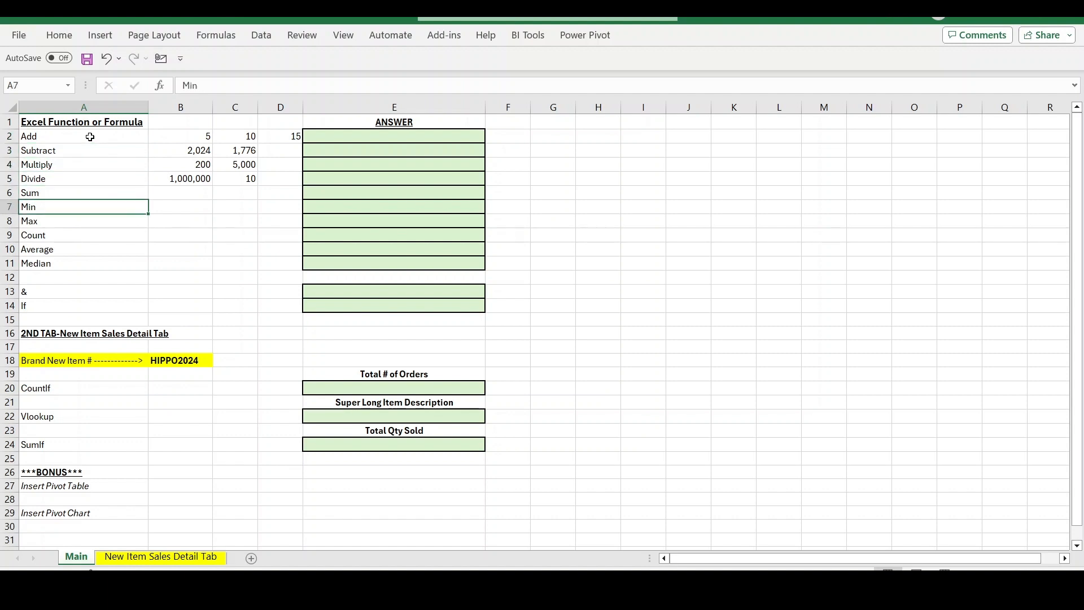
pyautogui.press('Down')
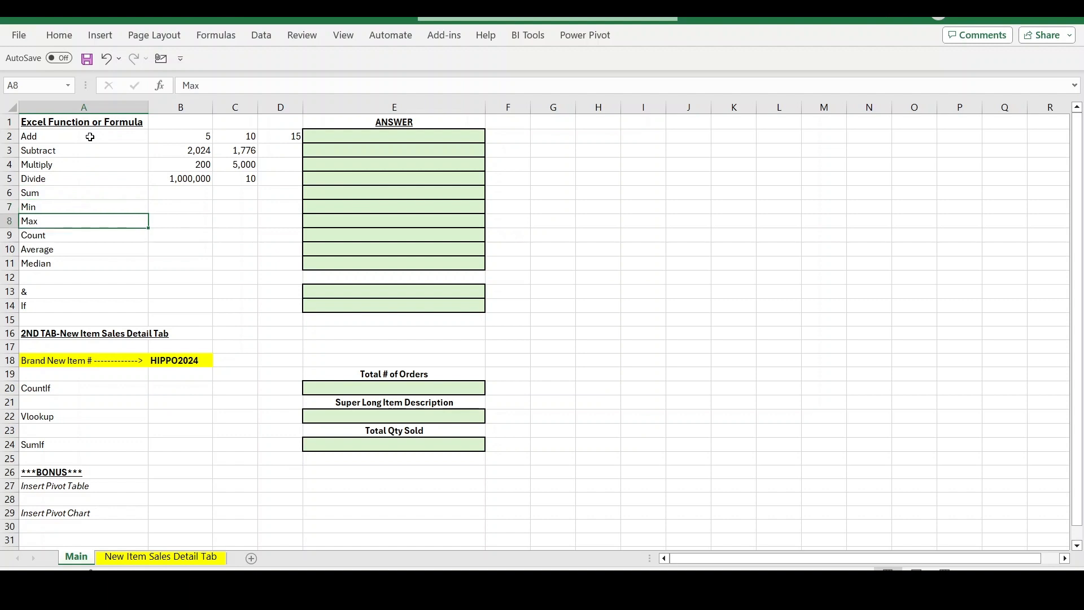
pyautogui.press('Down')
pyautogui.press('Down')
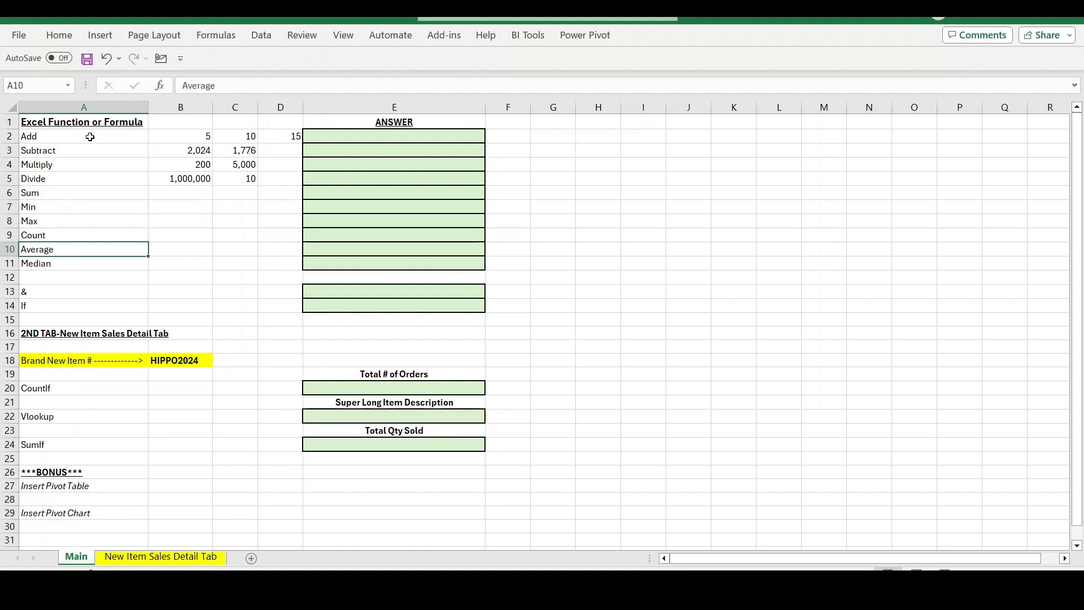
pyautogui.press('Down')
pyautogui.press('Down')
pyautogui.press('Down')
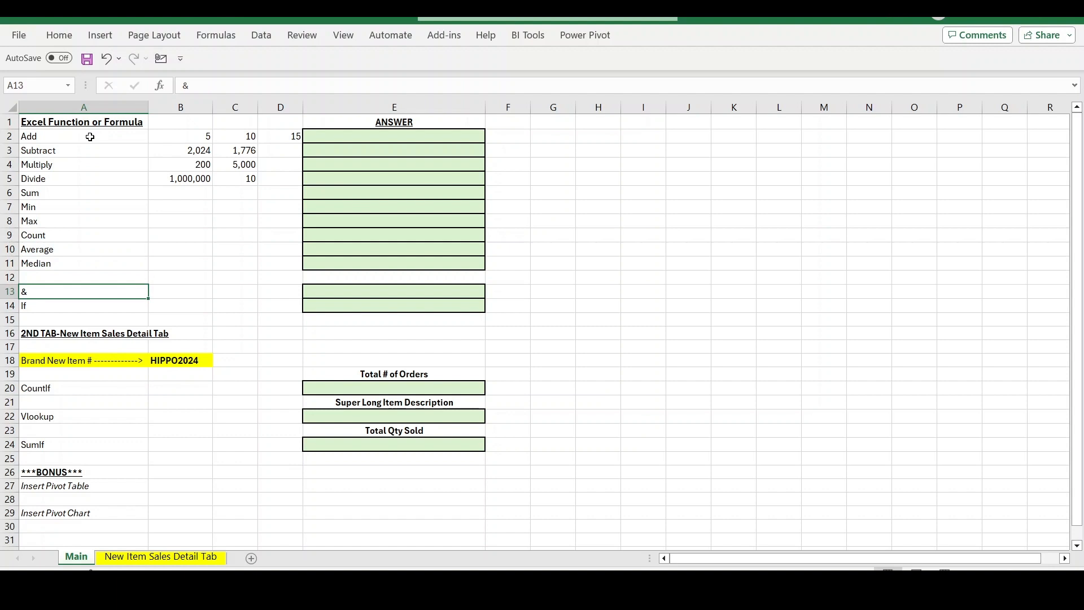
pyautogui.press('Down')
pyautogui.press('Down')
pyautogui.press('Down')
pyautogui.press('Down')
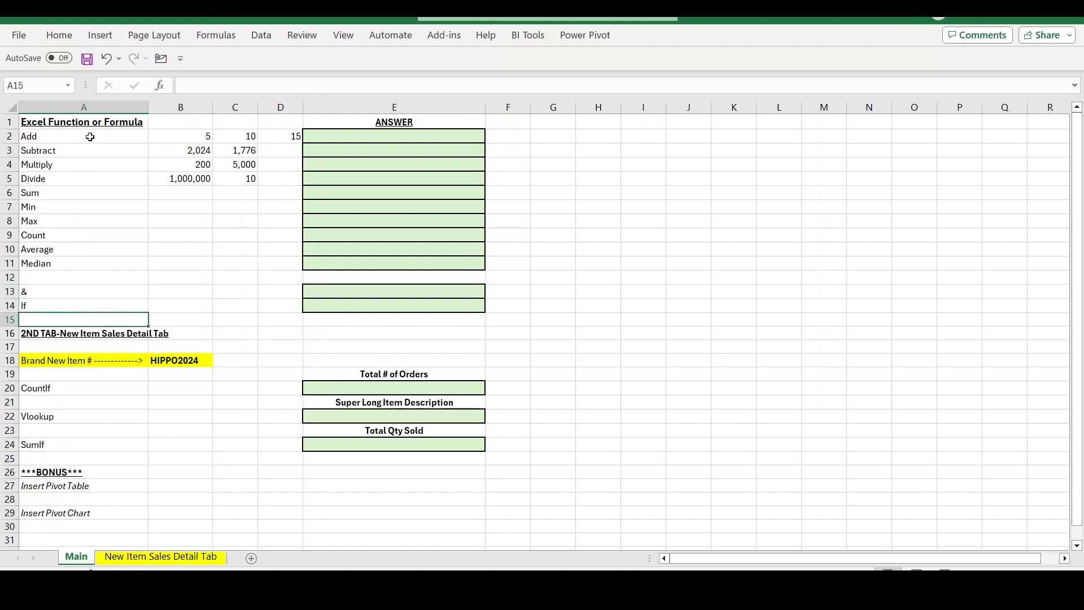
pyautogui.press('Down')
pyautogui.press('Down')
pyautogui.press('Down')
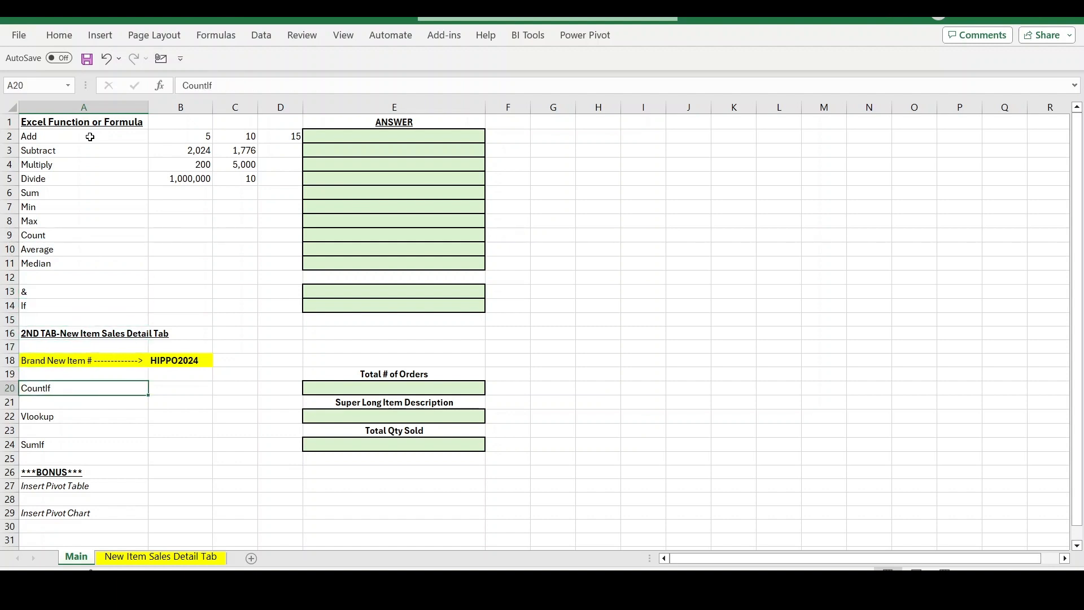
pyautogui.press('Down')
pyautogui.press('Down')
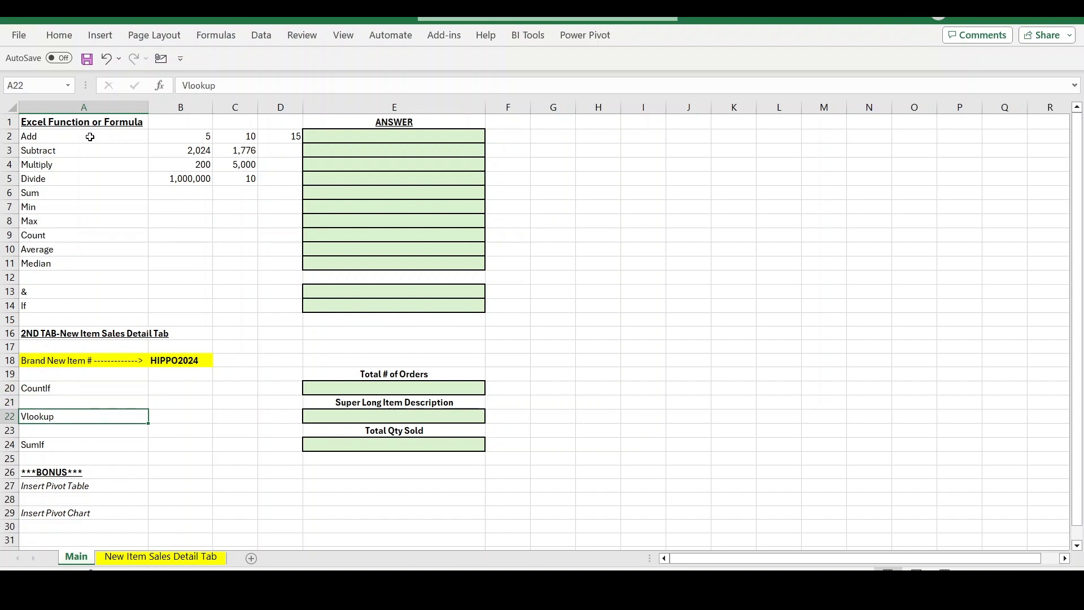
pyautogui.press('Down')
pyautogui.press('Down')
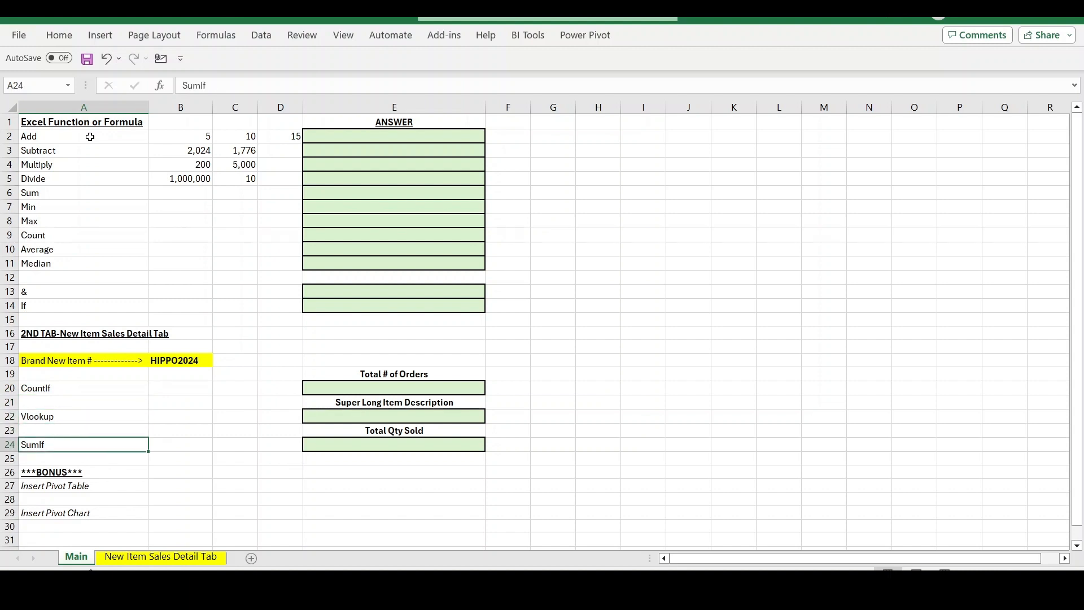
pyautogui.press('Down')
pyautogui.press('Down')
pyautogui.press('Down')
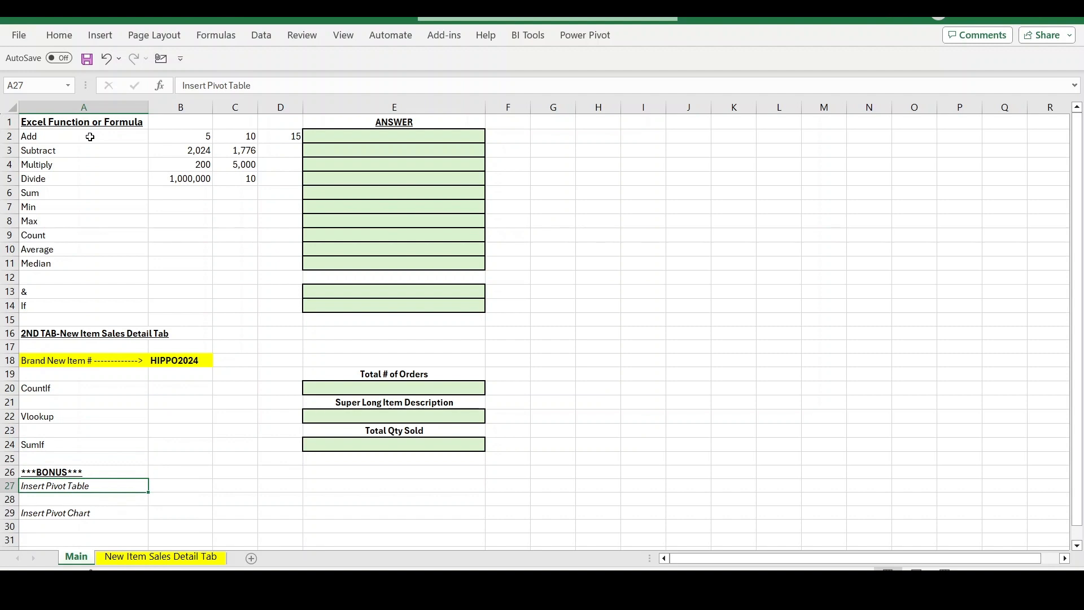
pyautogui.press('Down')
pyautogui.press('Down')
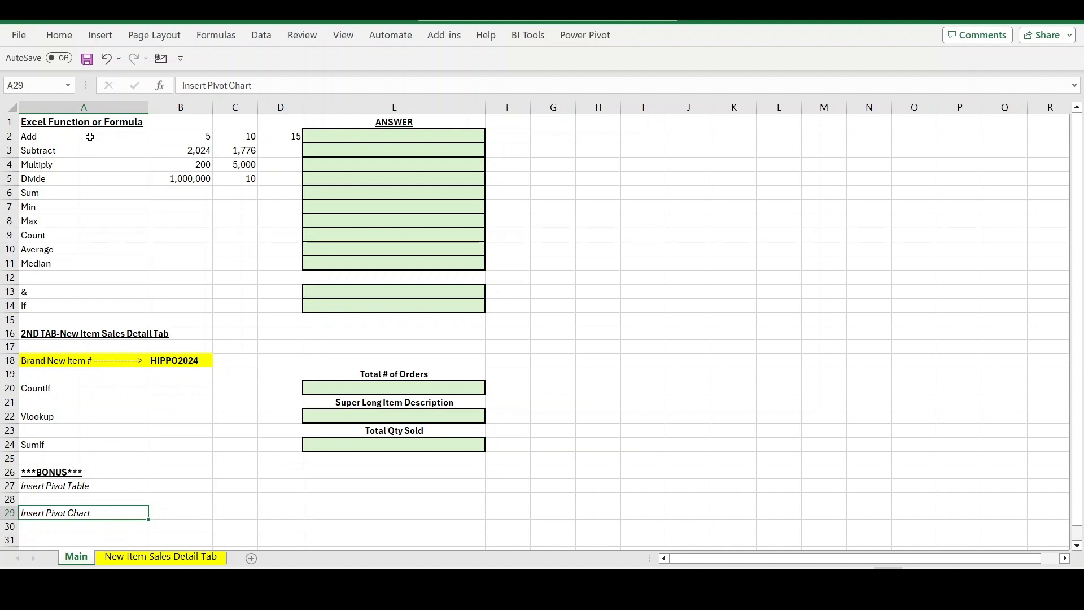
# Enter the addition formula =(B2+C2+D2) in the Add row's answer cell E2.
pyautogui.click(354, 133)
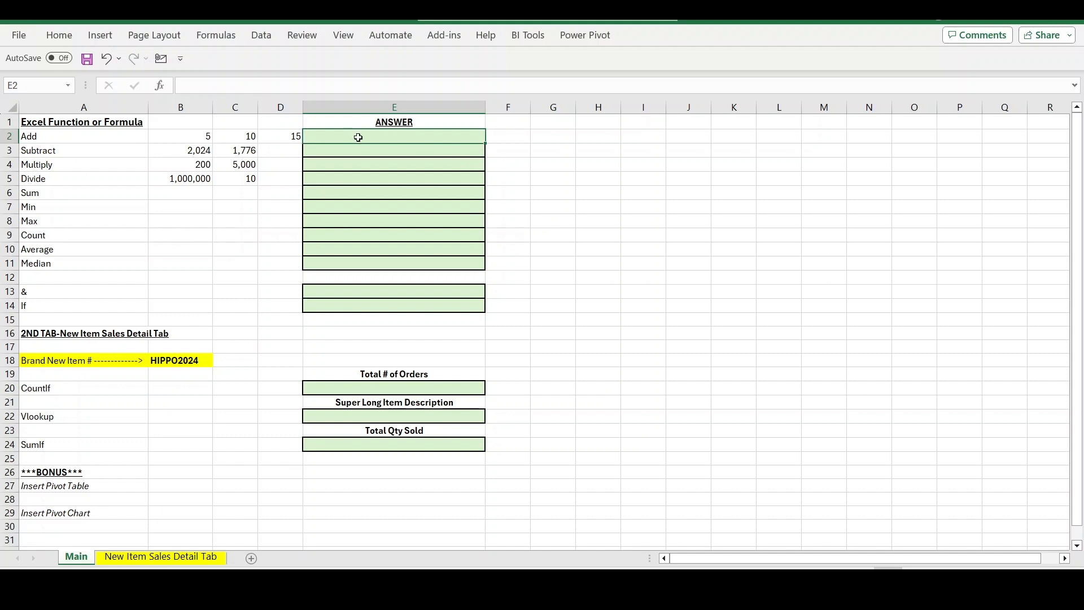
pyautogui.write('=(')
pyautogui.write('b2')
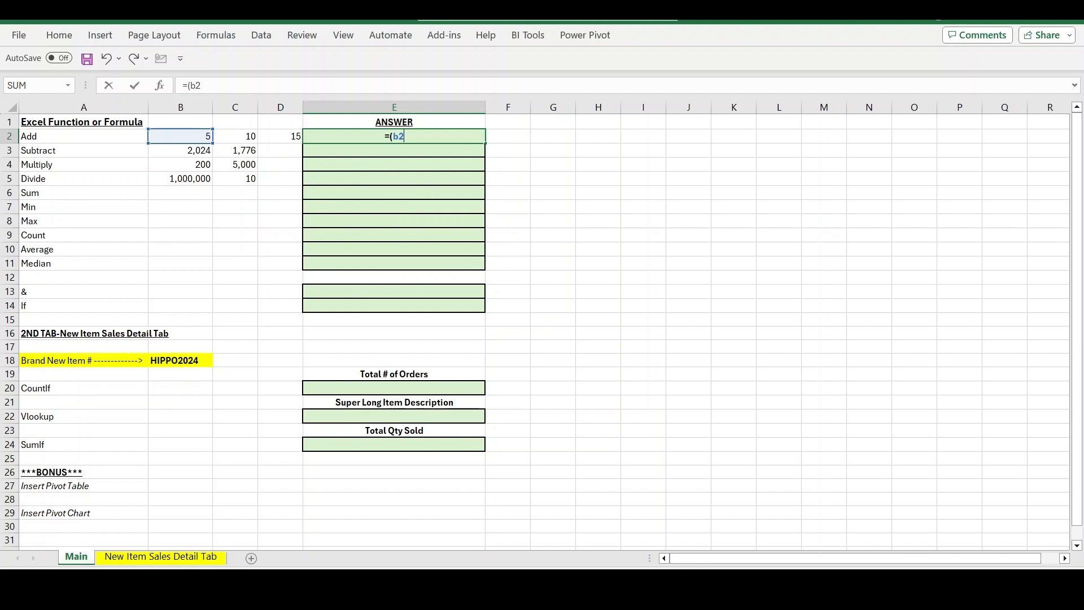
pyautogui.write('+c2')
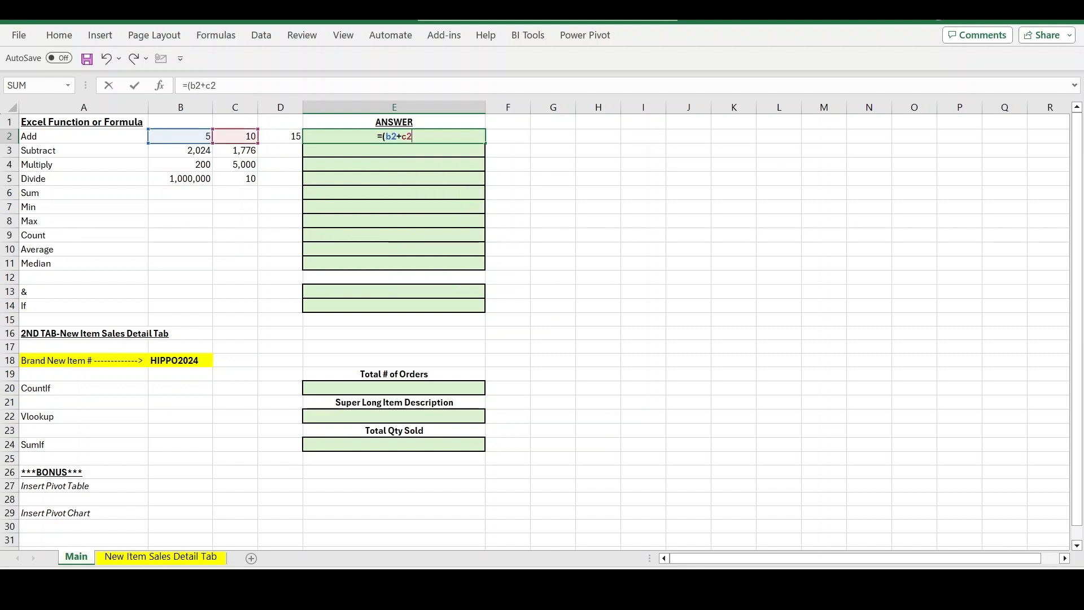
pyautogui.write('+d2')
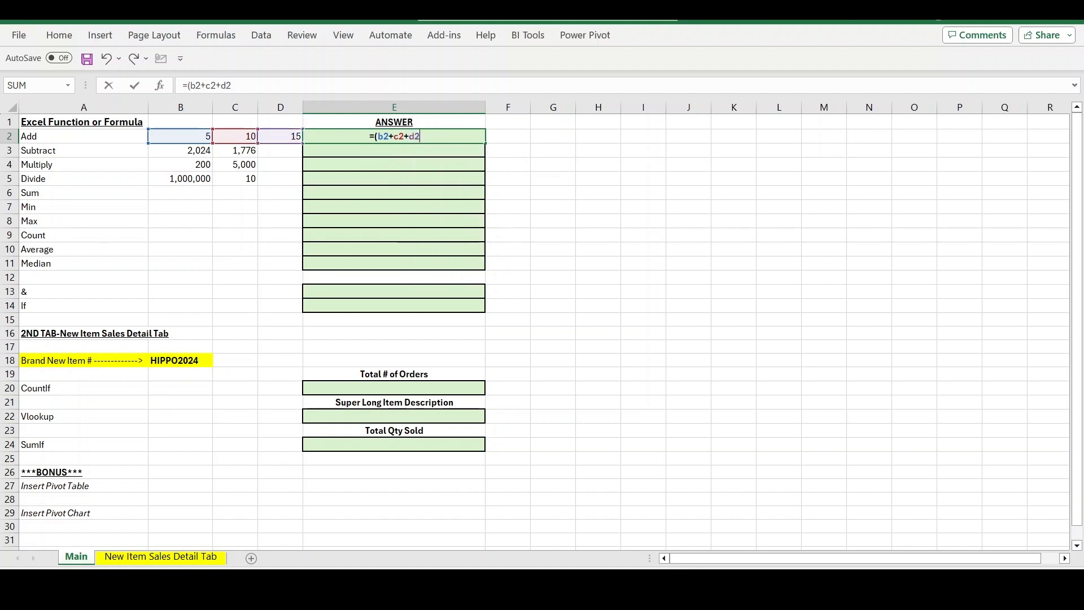
pyautogui.write(')')
pyautogui.press('Return')
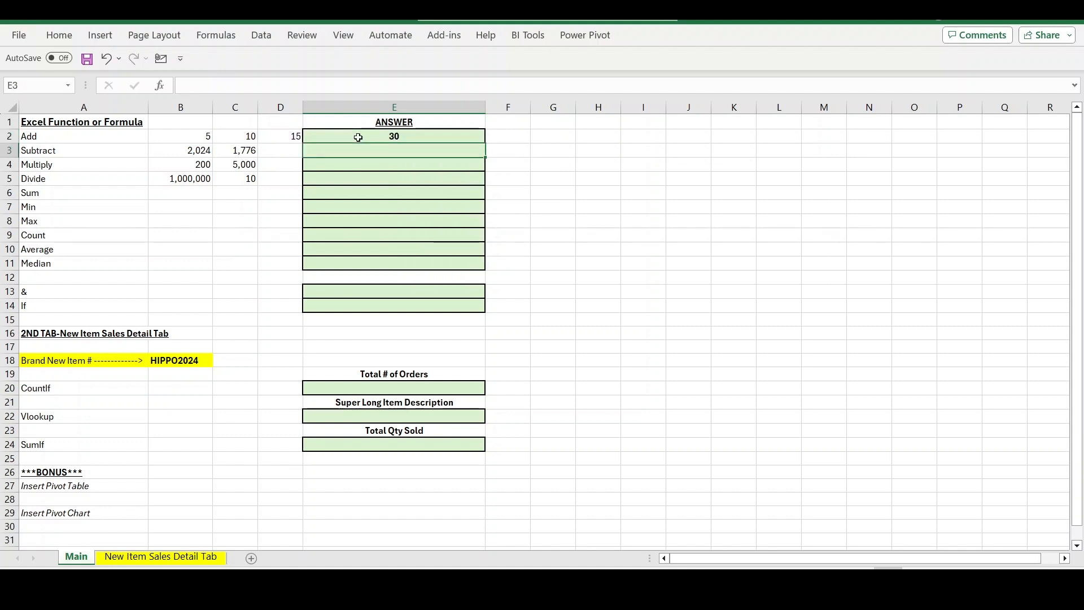
# Replace the formula in E2 with =(B2+C2+D2), picking the three number cells in the sheet as references.
pyautogui.click(358, 138)
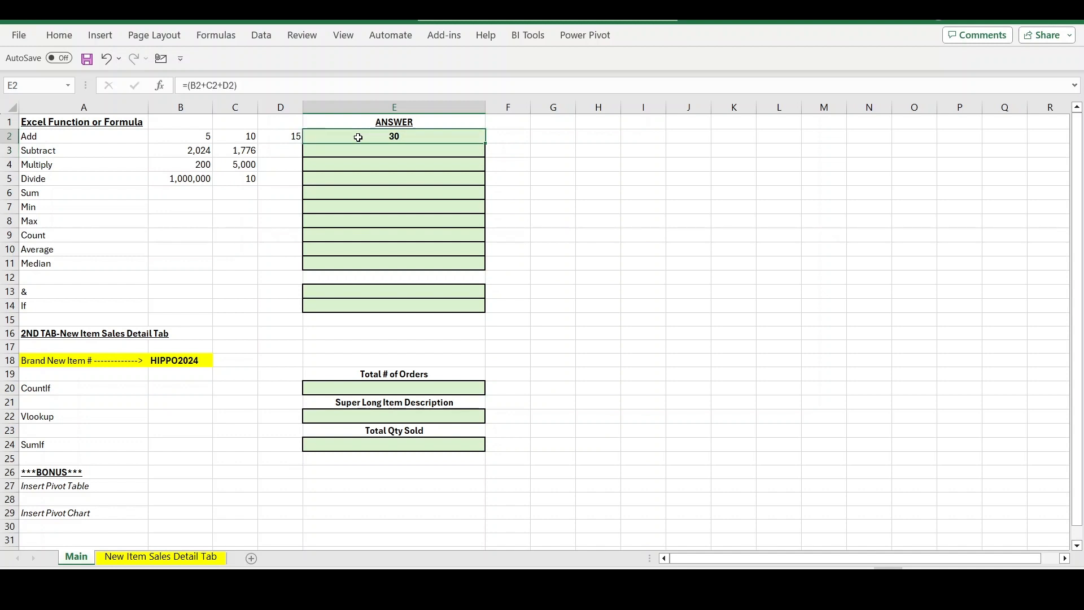
pyautogui.write('=')
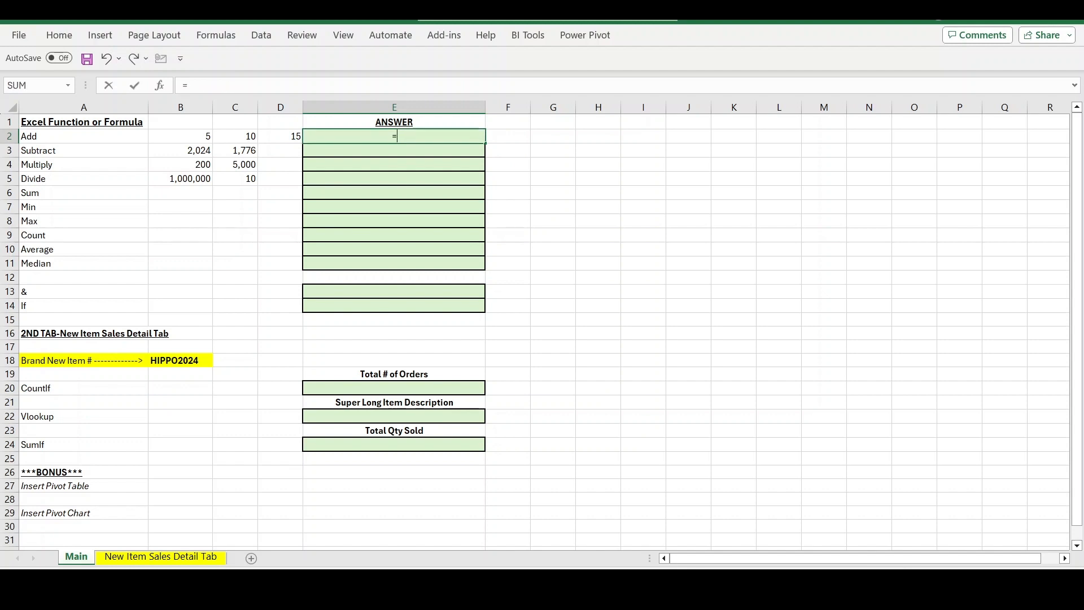
pyautogui.write('(')
pyautogui.click(197, 137)
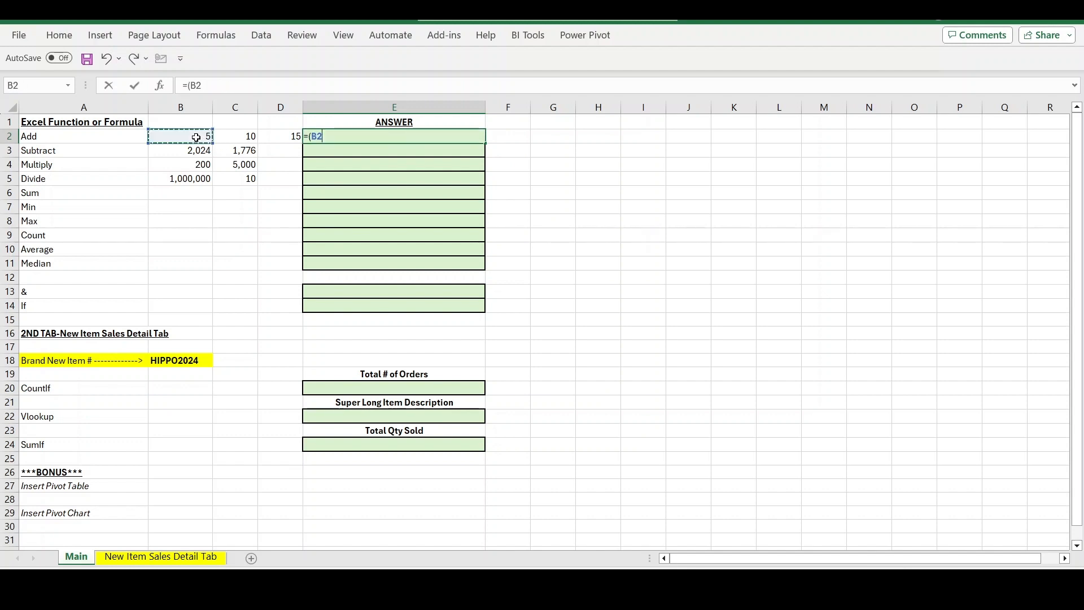
pyautogui.write('+')
pyautogui.click(243, 135)
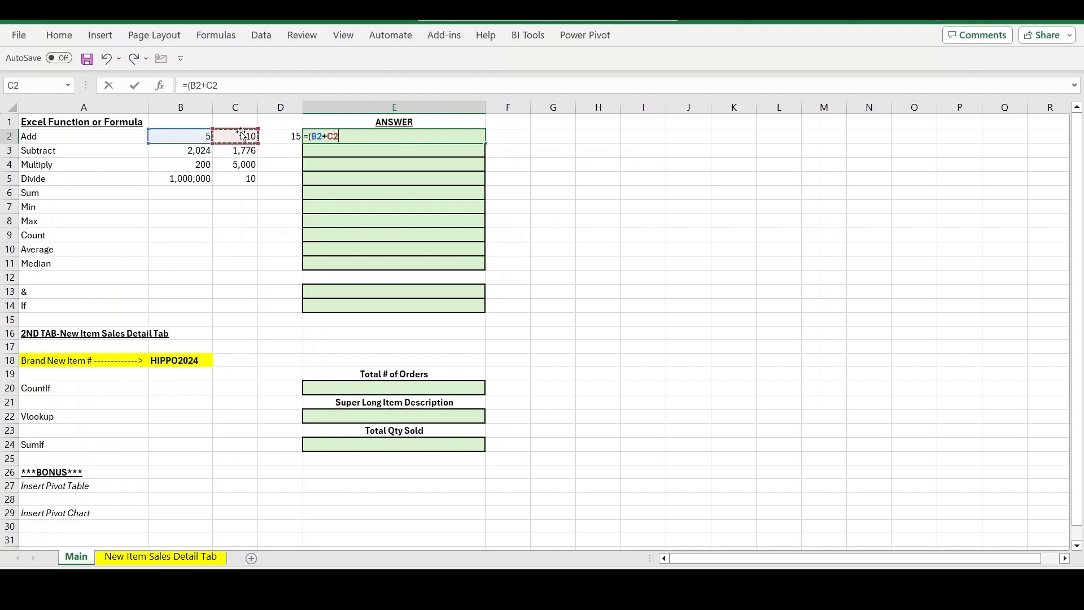
pyautogui.write('+')
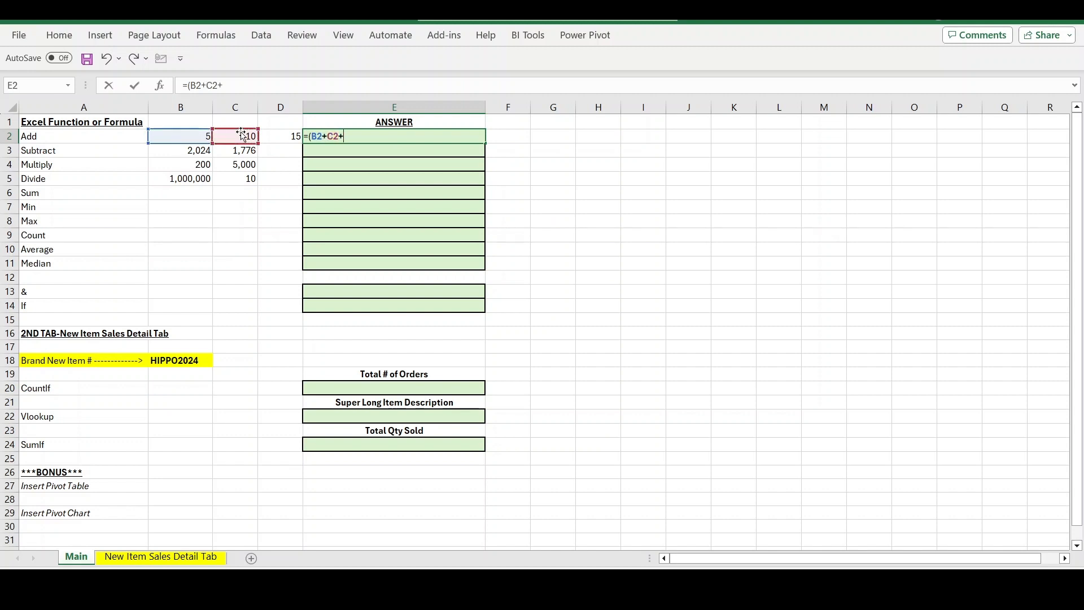
pyautogui.click(282, 138)
pyautogui.write(')')
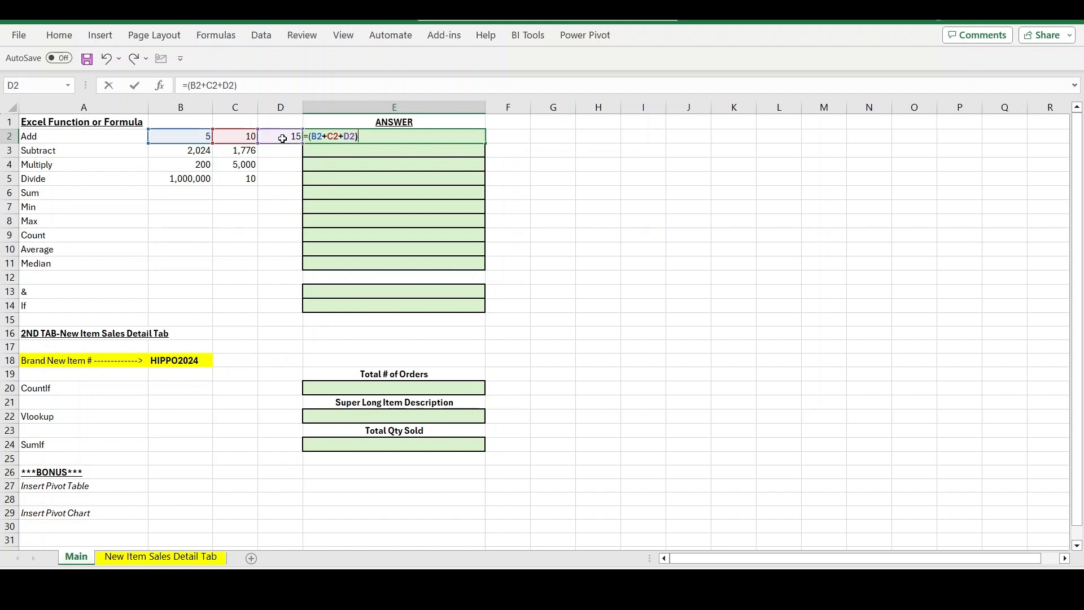
pyautogui.press('Return')
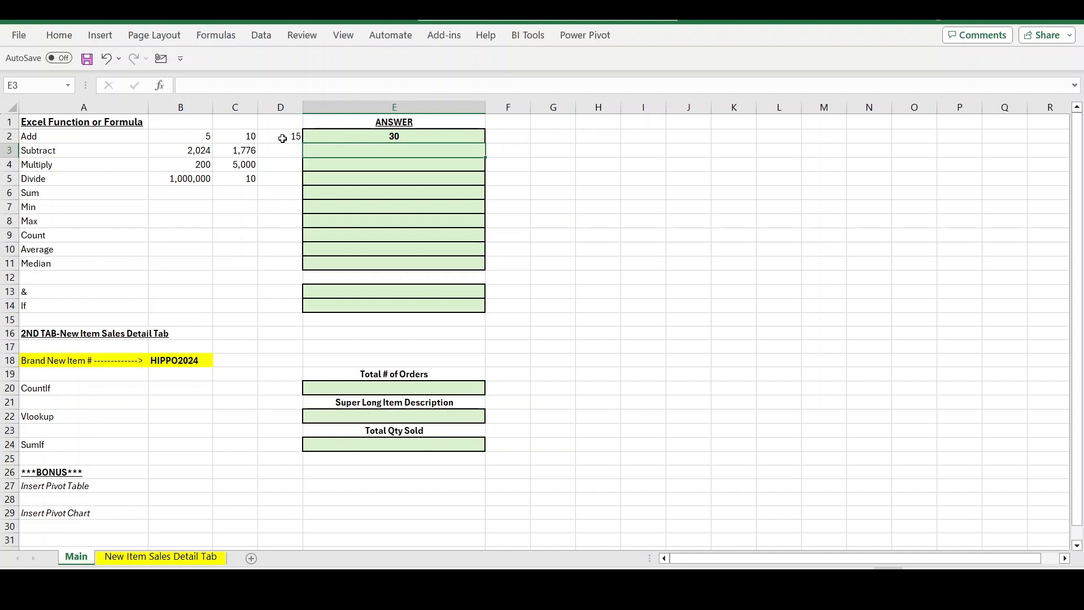
# Enter the subtraction formula =(B3-C3) in the Subtract row's answer cell E3.
pyautogui.write('=(')
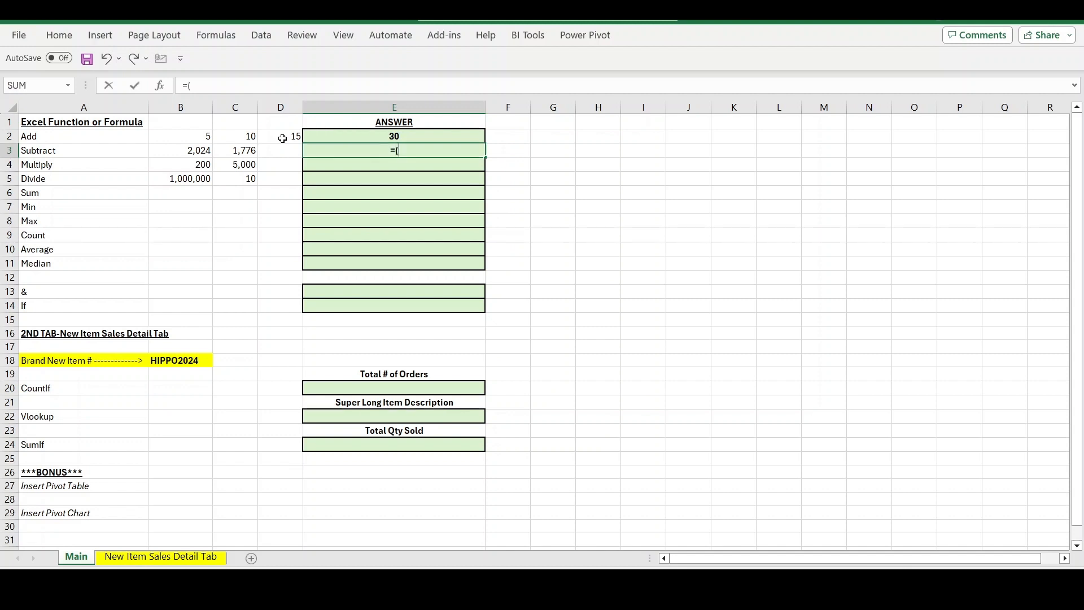
pyautogui.click(191, 149)
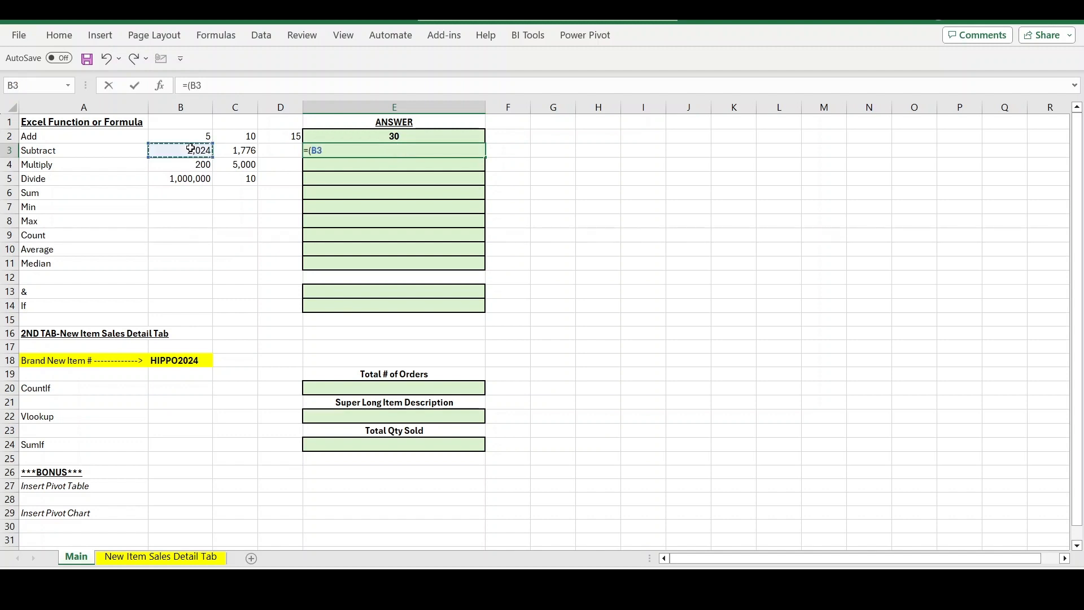
pyautogui.write('-')
pyautogui.click(239, 152)
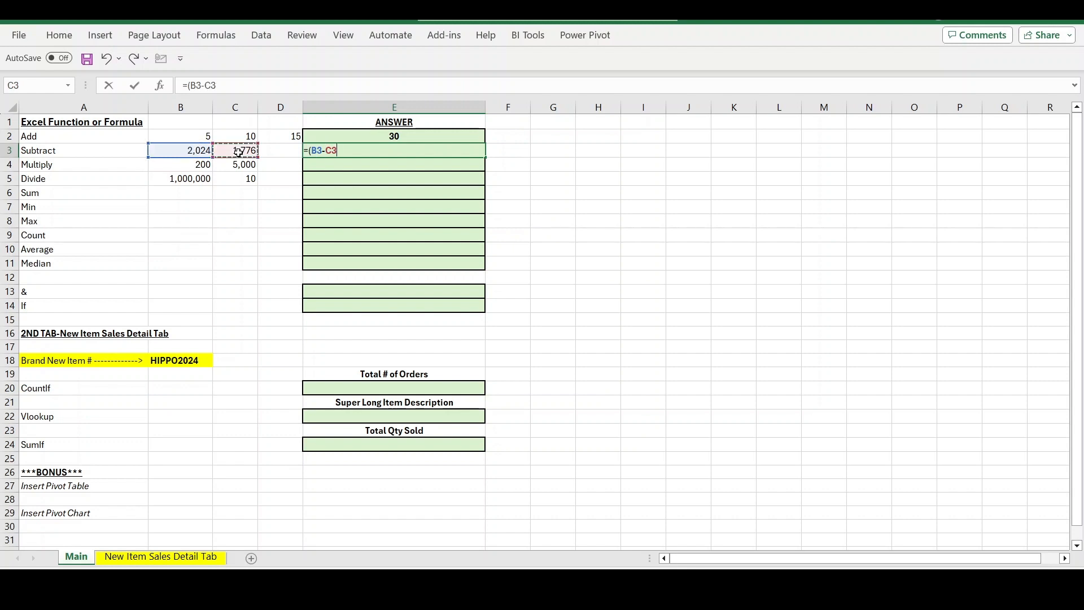
pyautogui.write(')')
pyautogui.press('Return')
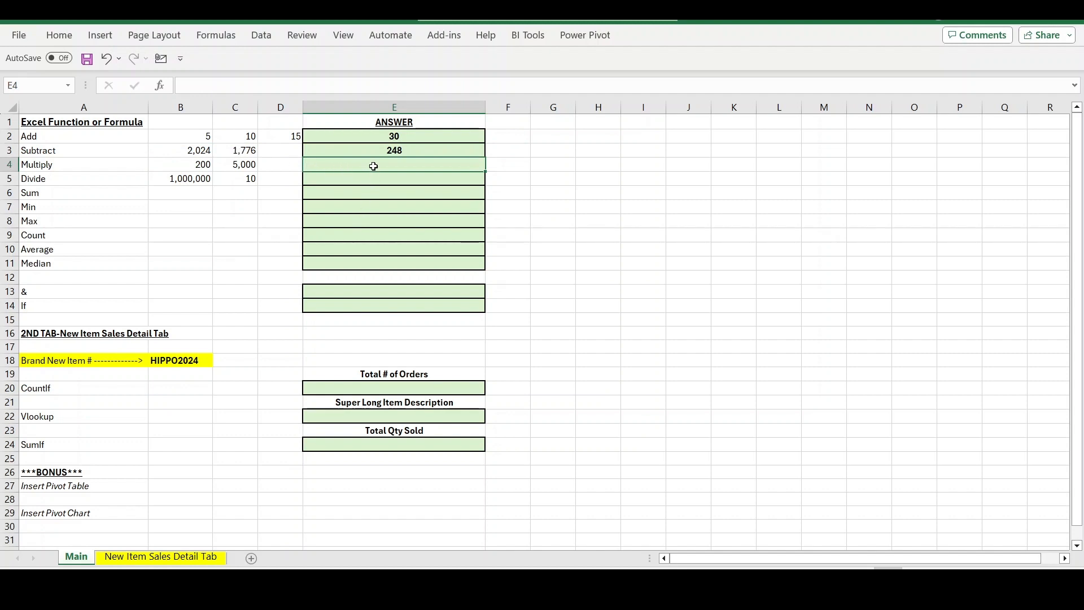
# Enter the multiplication formula =(B4*C4) in the Multiply row's answer cell E4.
pyautogui.write('=(')
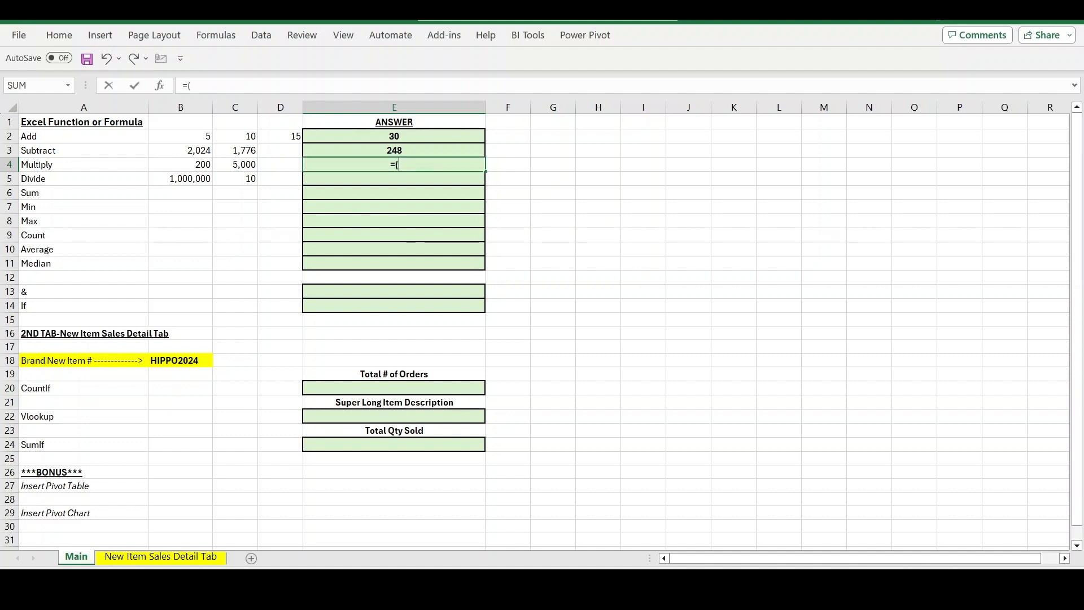
pyautogui.click(190, 166)
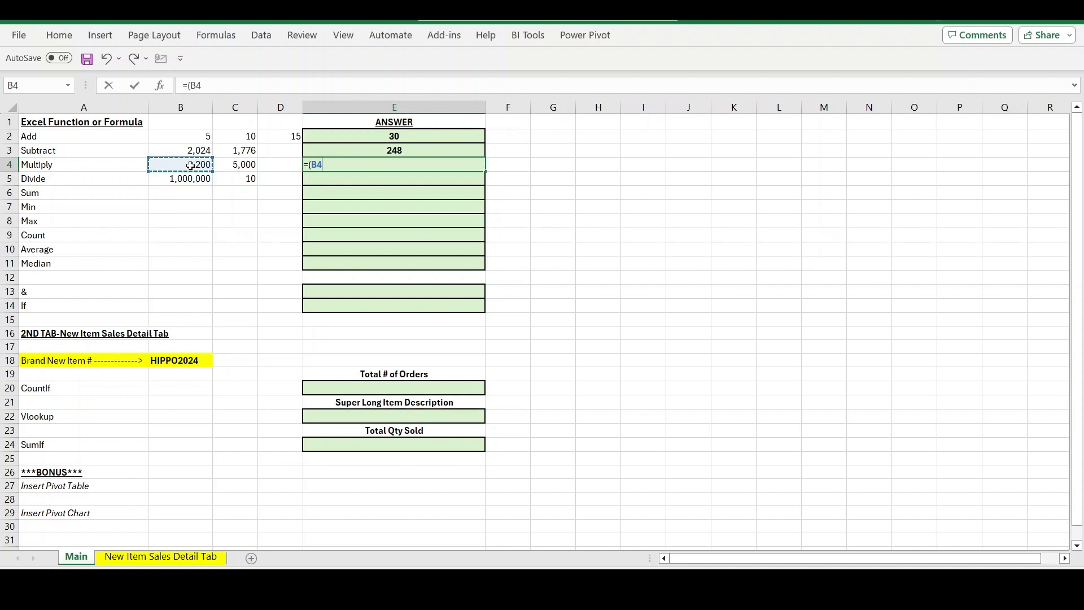
pyautogui.write('*')
pyautogui.click(244, 166)
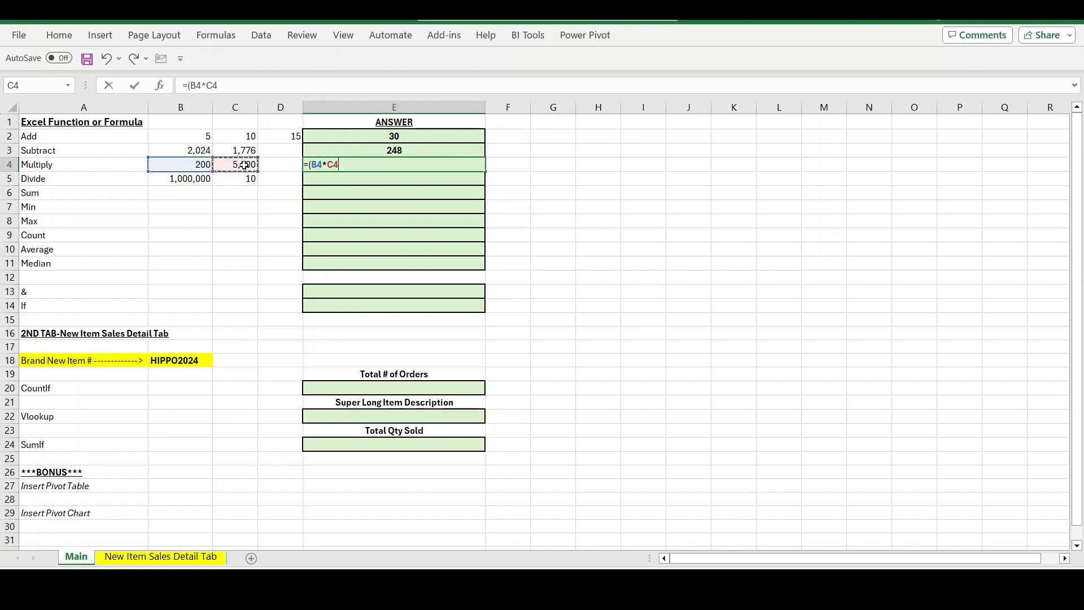
pyautogui.write(')')
pyautogui.press('Return')
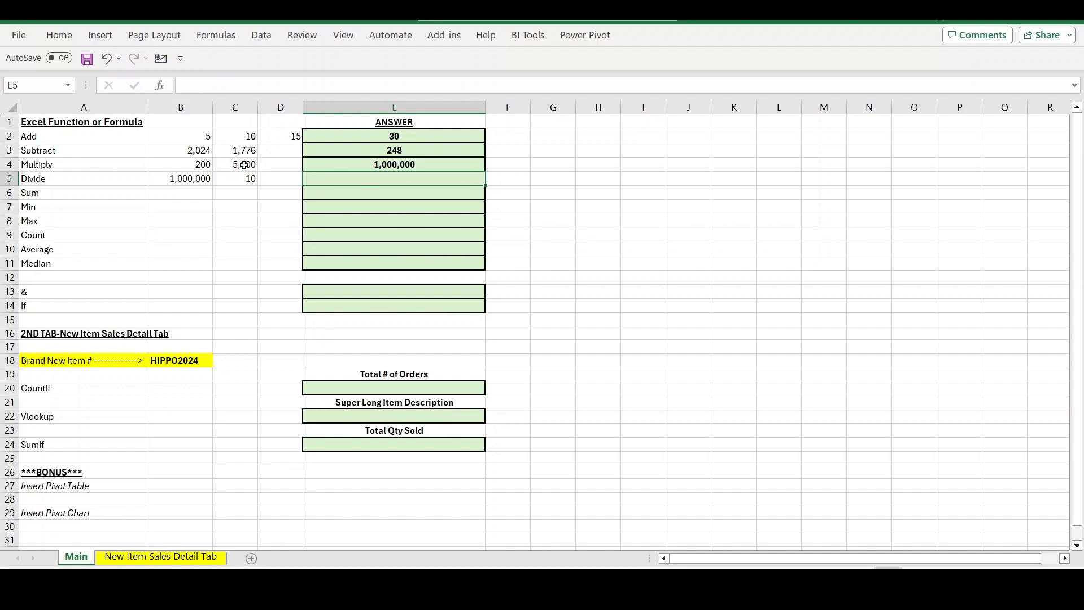
# Enter the division formula =(B5/C5) in the Divide row's answer cell E5.
pyautogui.write('=(')
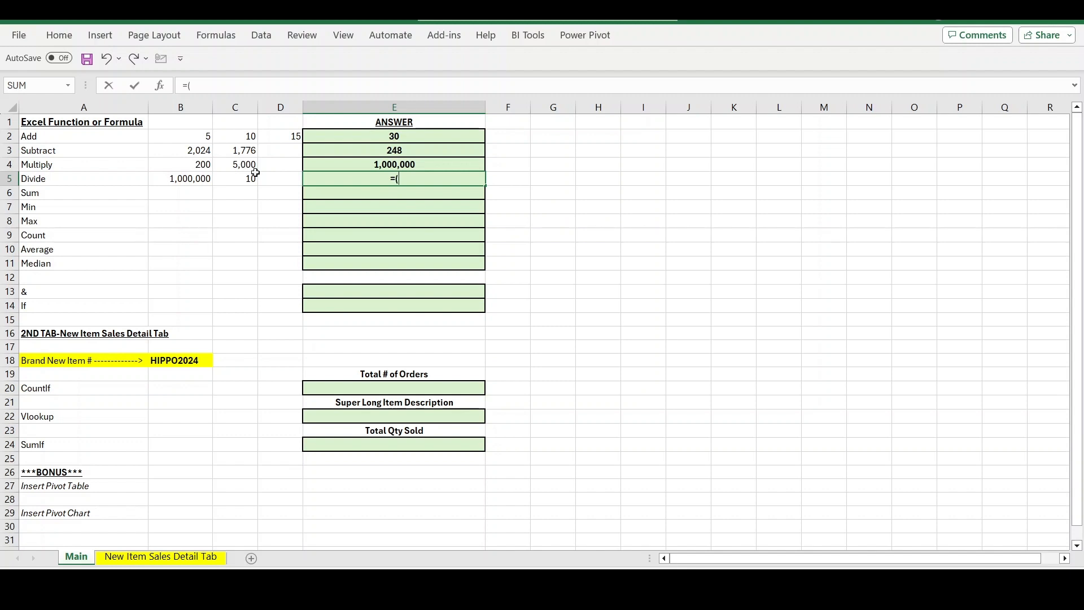
pyautogui.click(185, 181)
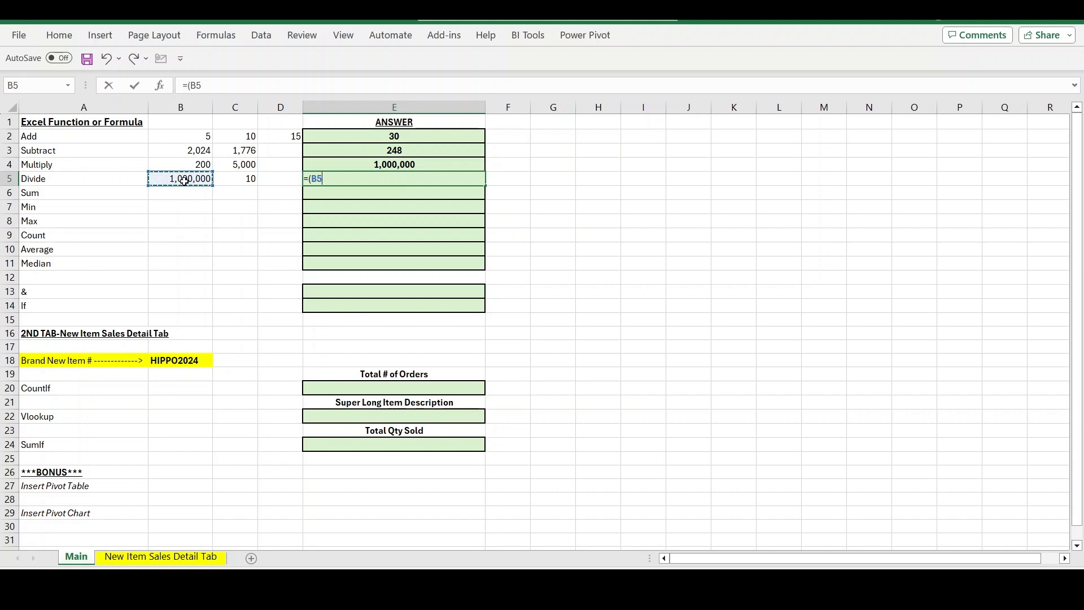
pyautogui.write('/')
pyautogui.click(234, 179)
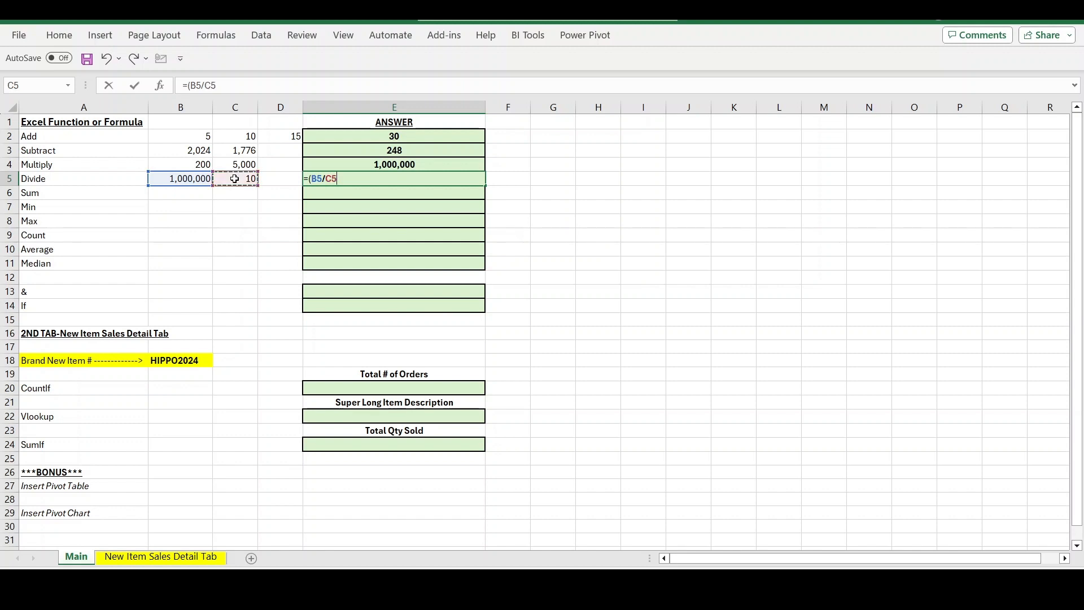
pyautogui.write(')')
pyautogui.press('Return')
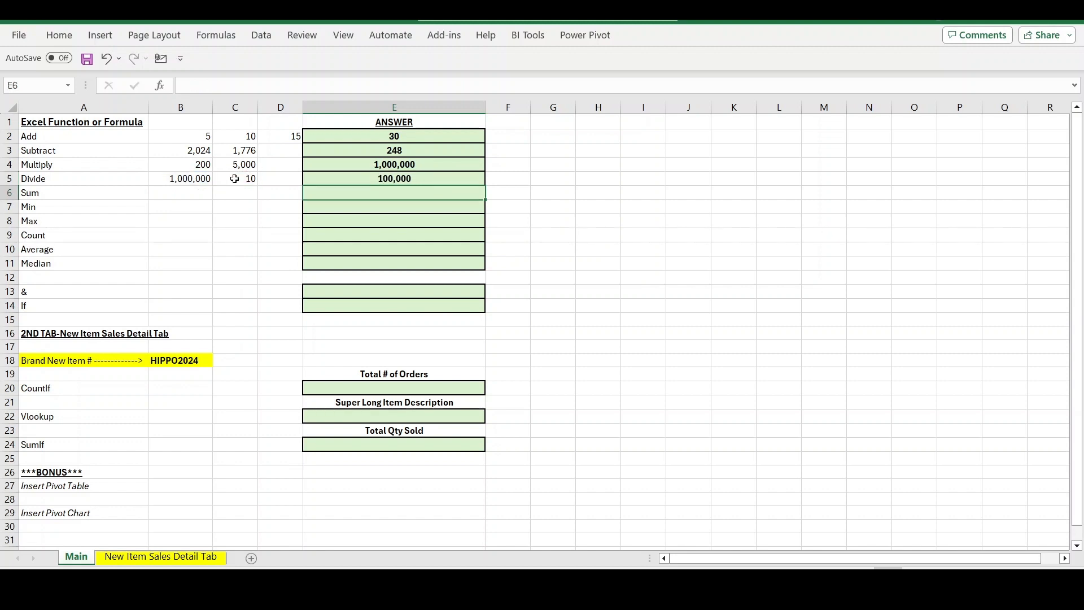
# Enter =sum(B2:D5) in the Sum row's answer cell E6 to total all the numbers above.
pyautogui.doubleClick(364, 195)
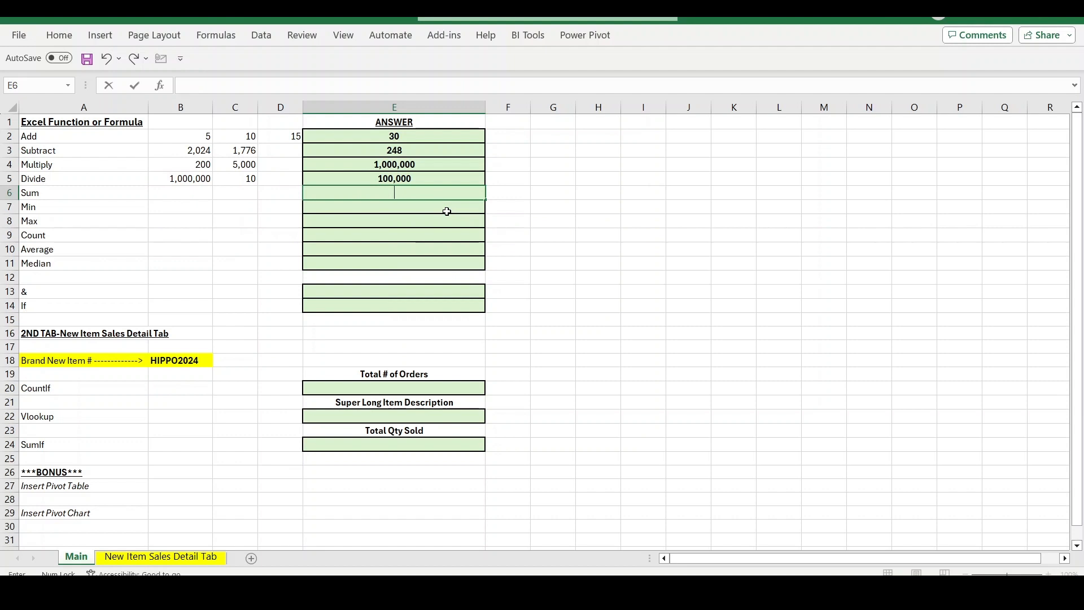
pyautogui.write('=sum(')
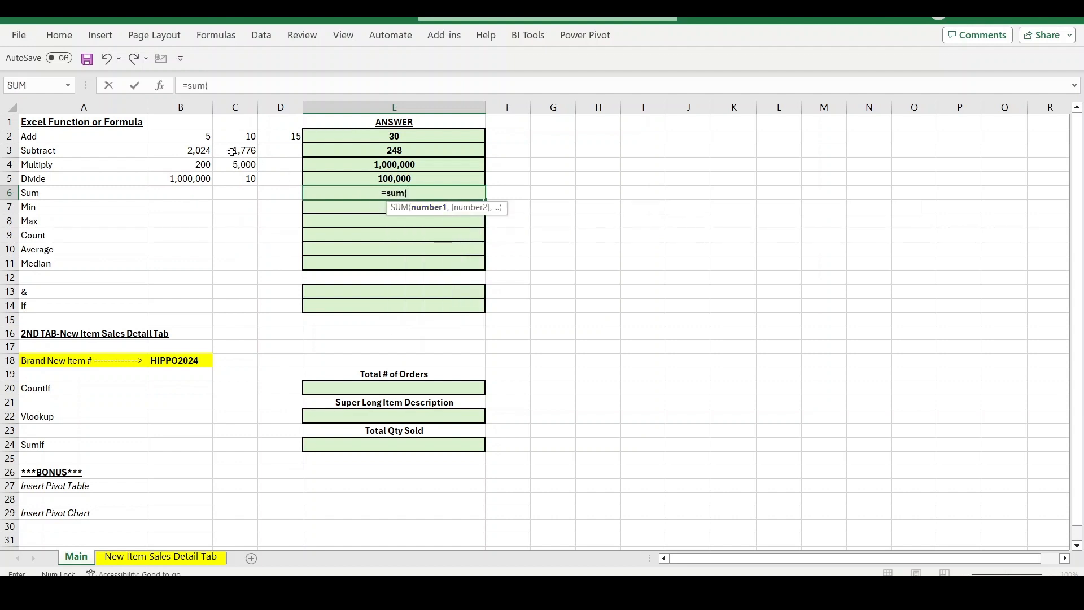
pyautogui.click(178, 134)
pyautogui.moveTo(177, 134); pyautogui.dragTo(276, 179)
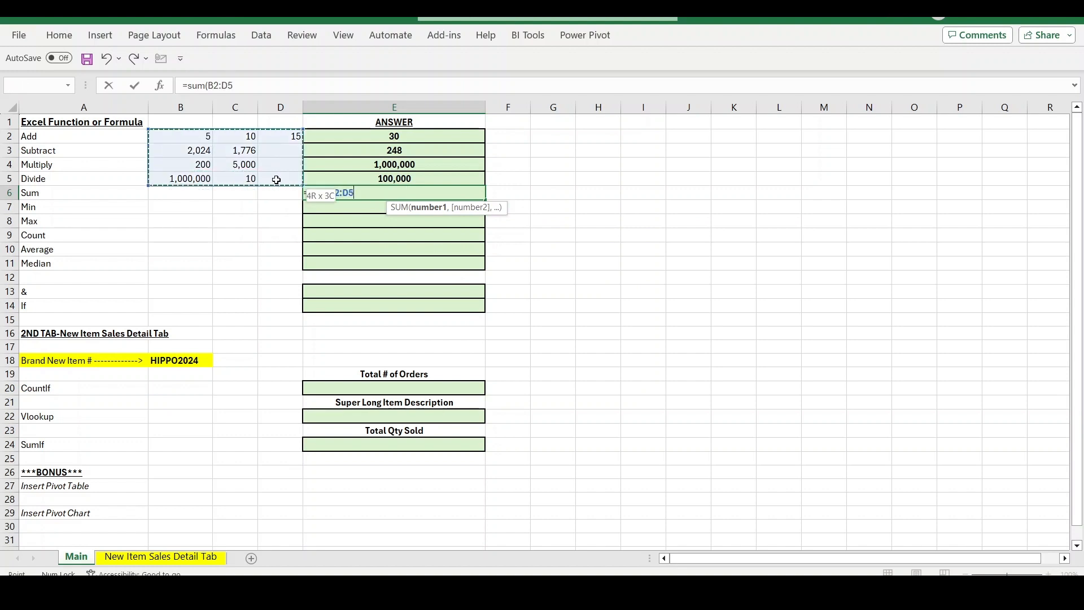
pyautogui.moveTo(276, 179); pyautogui.dragTo(277, 179)
pyautogui.write(')')
pyautogui.press('Return')
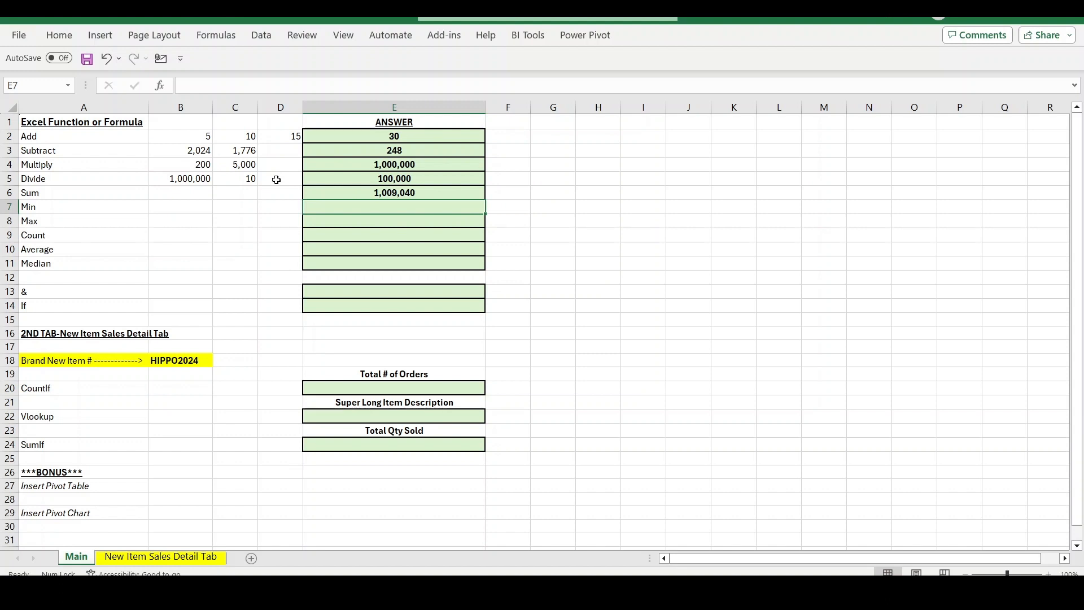
# Enter =min(B2:D5) in the Min row's answer cell E7 to find the smallest number in the block.
pyautogui.write('=')
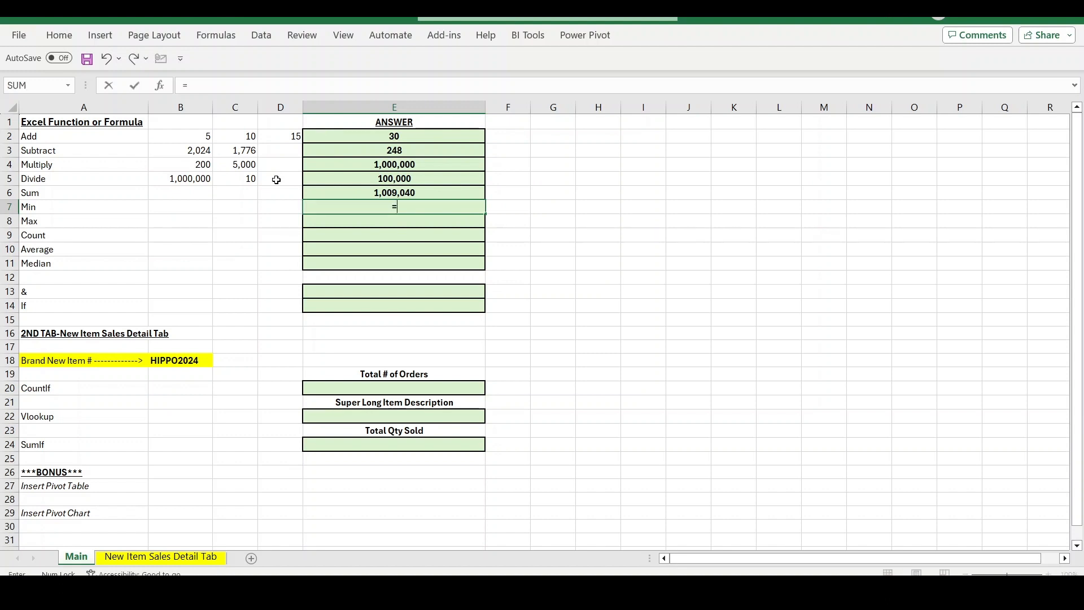
pyautogui.write('min')
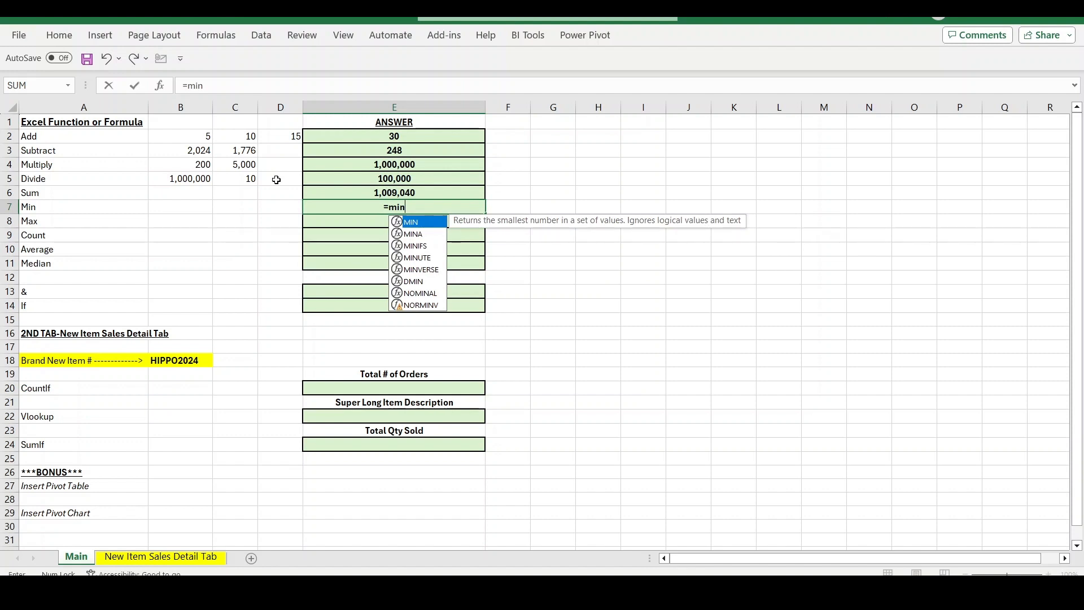
pyautogui.write('(')
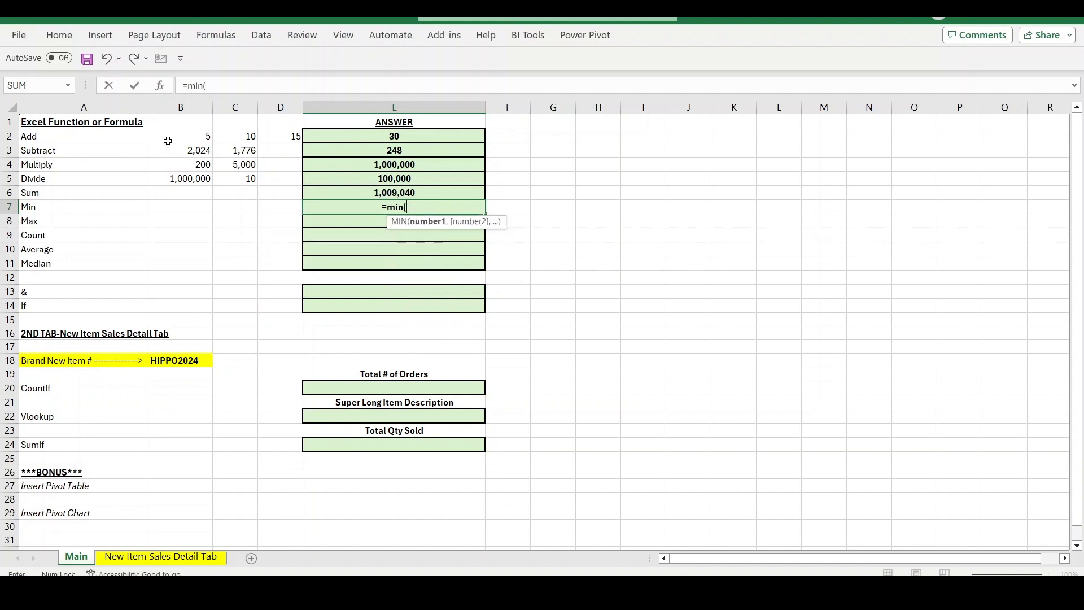
pyautogui.moveTo(168, 139); pyautogui.dragTo(277, 181)
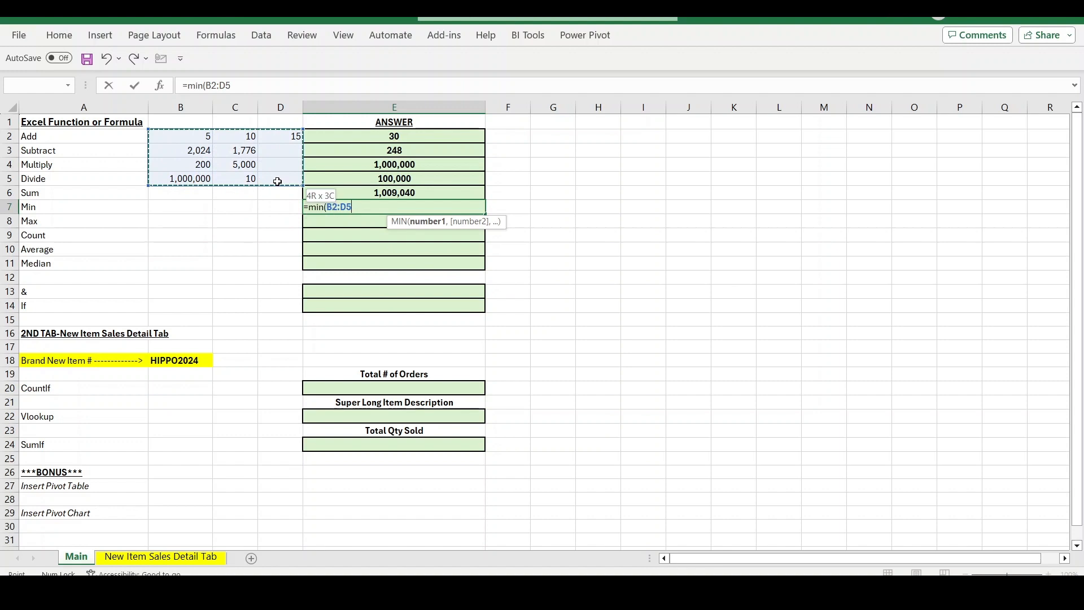
pyautogui.moveTo(277, 181); pyautogui.dragTo(277, 182)
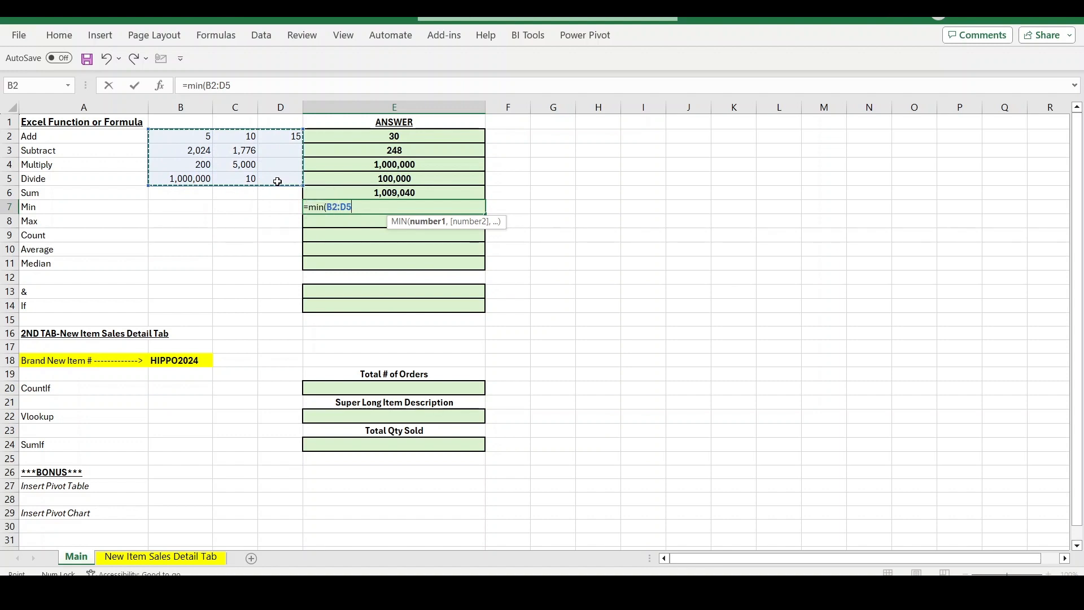
pyautogui.write(')')
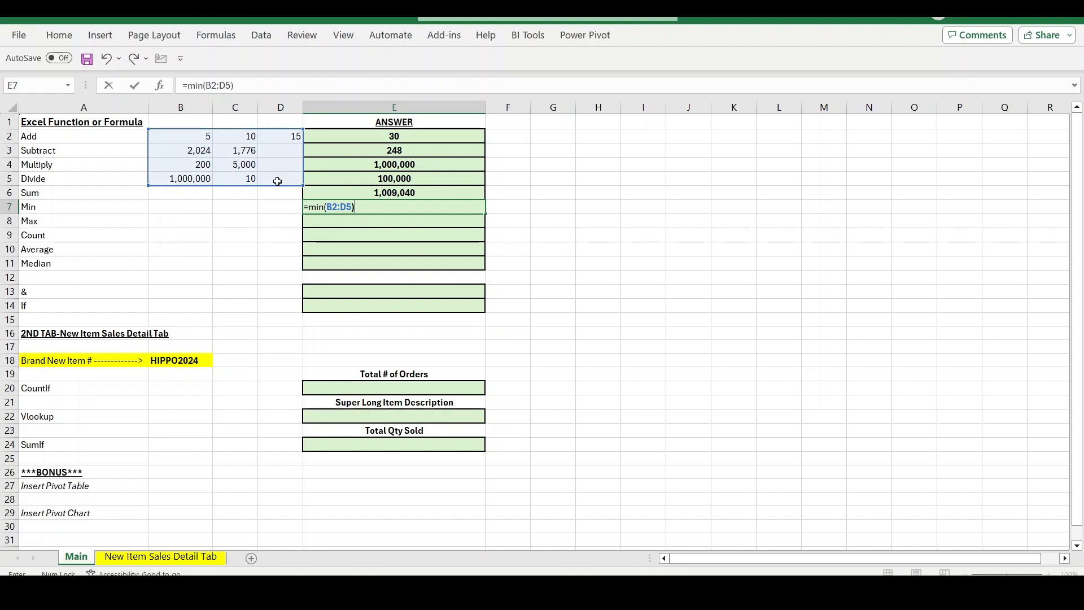
pyautogui.press('Return')
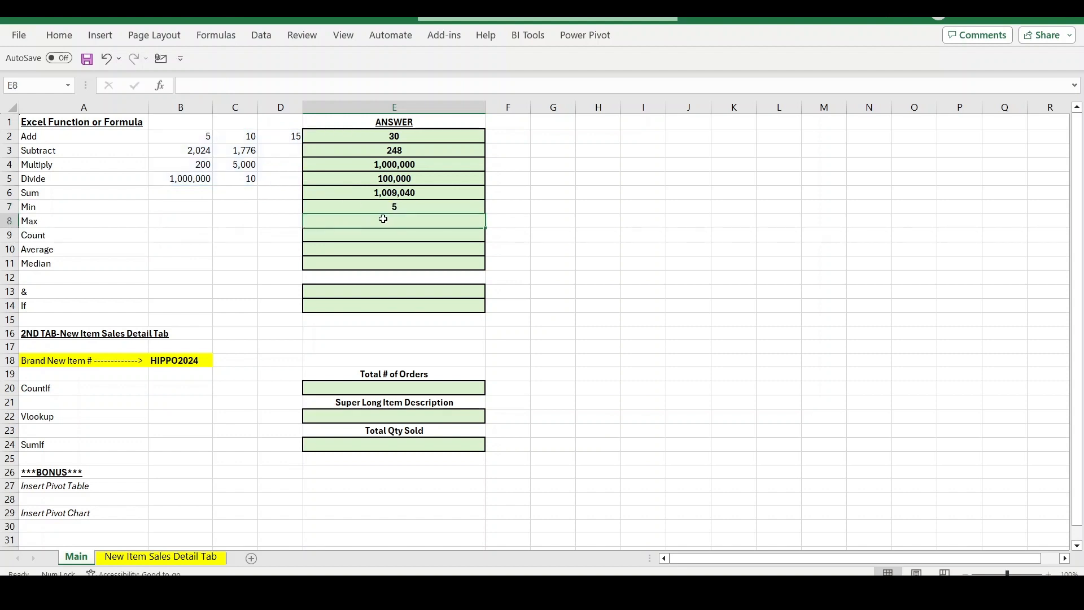
# Enter =max(B2:D5) in the Max row's answer cell E8, then select the largest number in the block, cell B5.
pyautogui.write('=ma')
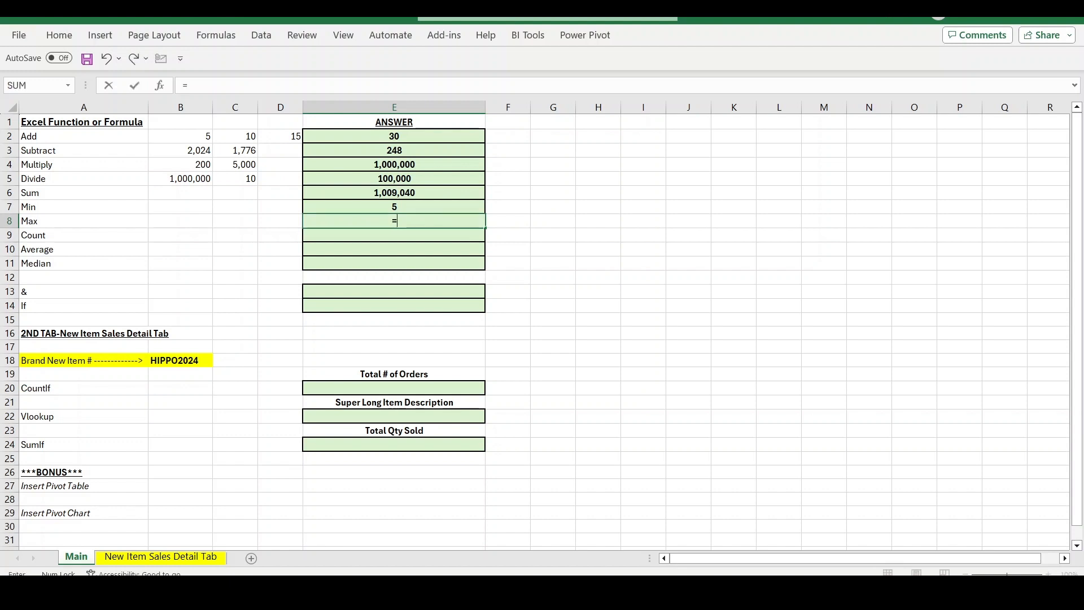
pyautogui.write('(')
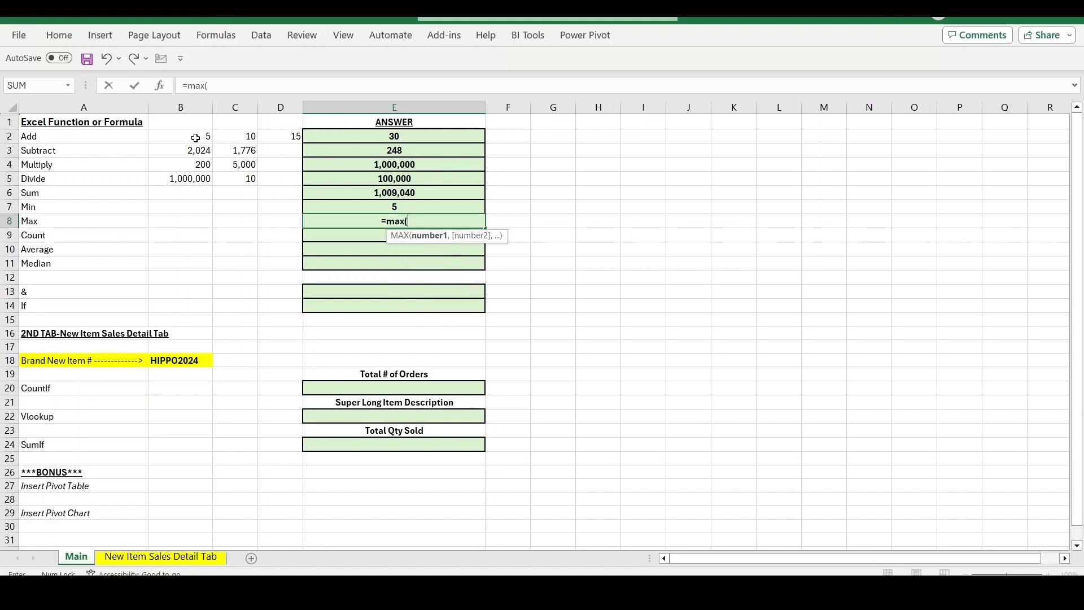
pyautogui.moveTo(195, 137); pyautogui.dragTo(278, 179)
pyautogui.write(')')
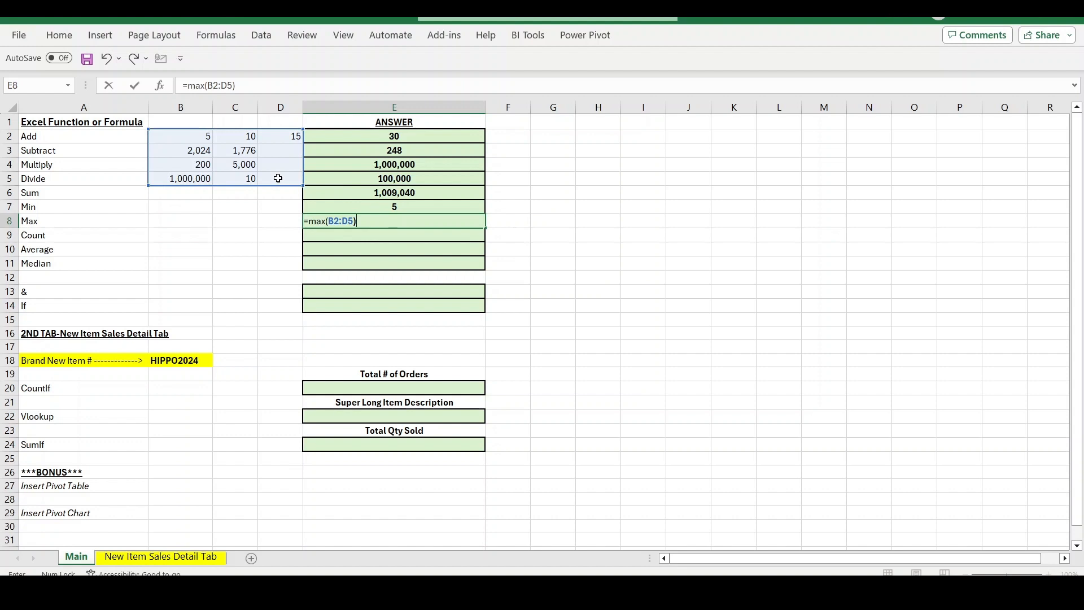
pyautogui.press('Return')
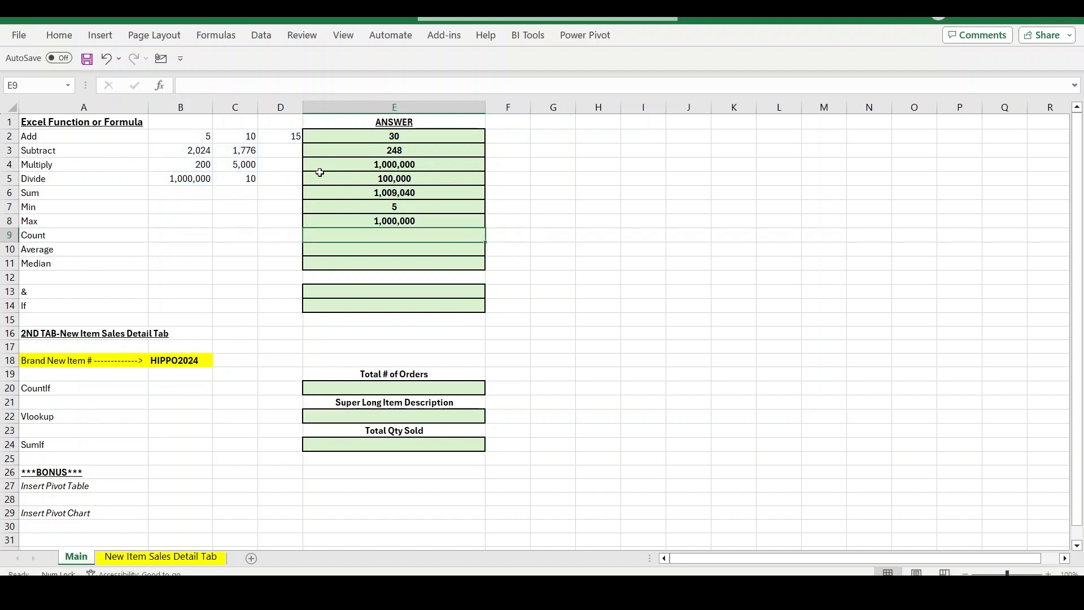
pyautogui.click(192, 181)
# Enter =count(B2:D5) in the Count row's answer cell E9 to count the numeric cells in the block.
pyautogui.doubleClick(364, 236)
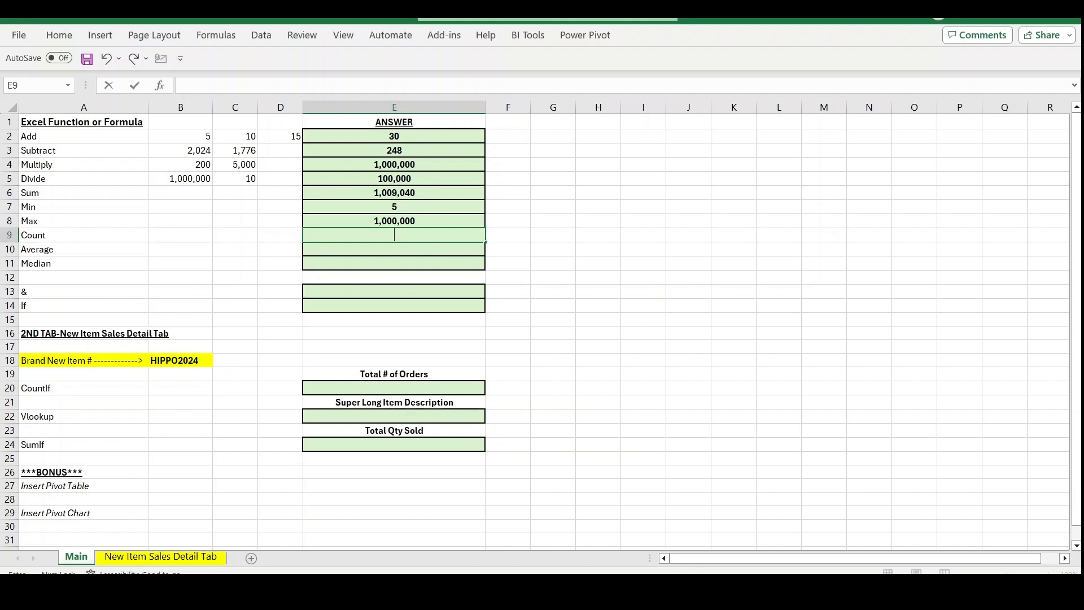
pyautogui.write('=count(')
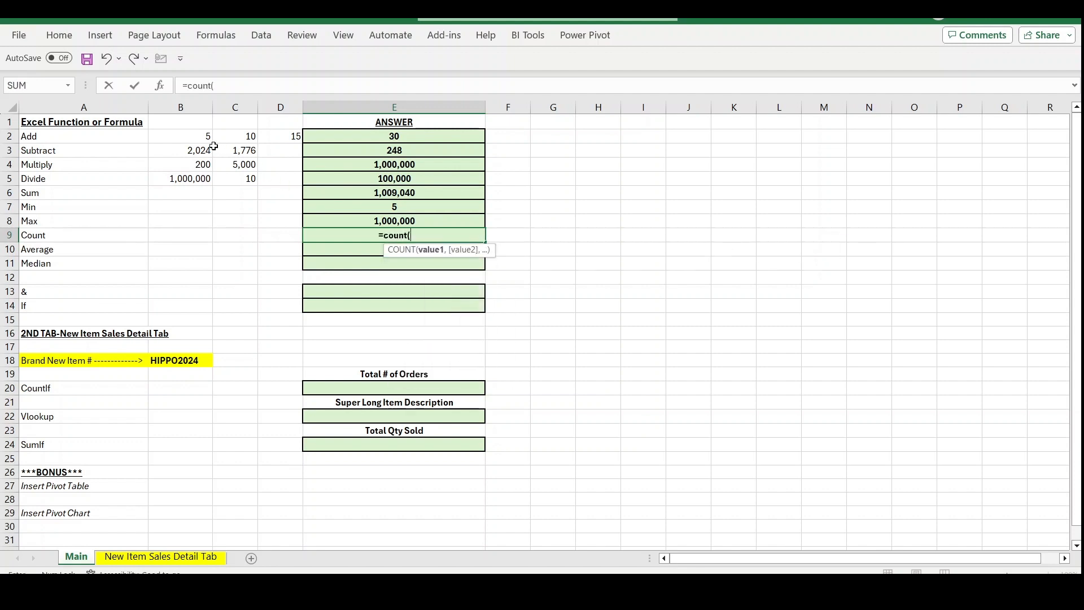
pyautogui.moveTo(181, 138); pyautogui.dragTo(283, 178)
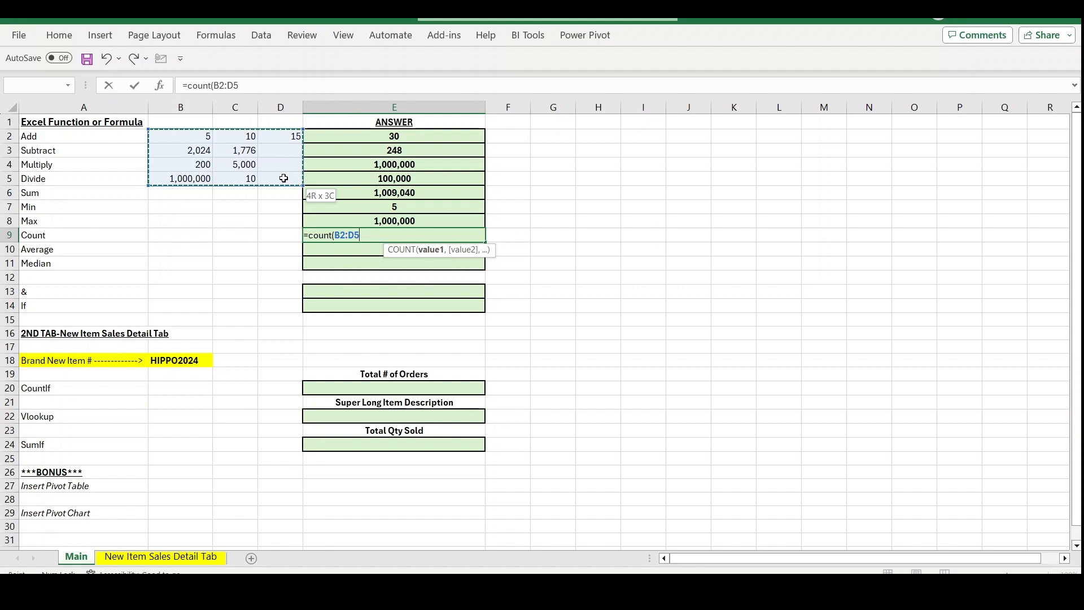
pyautogui.moveTo(283, 177); pyautogui.dragTo(284, 177)
pyautogui.write(')')
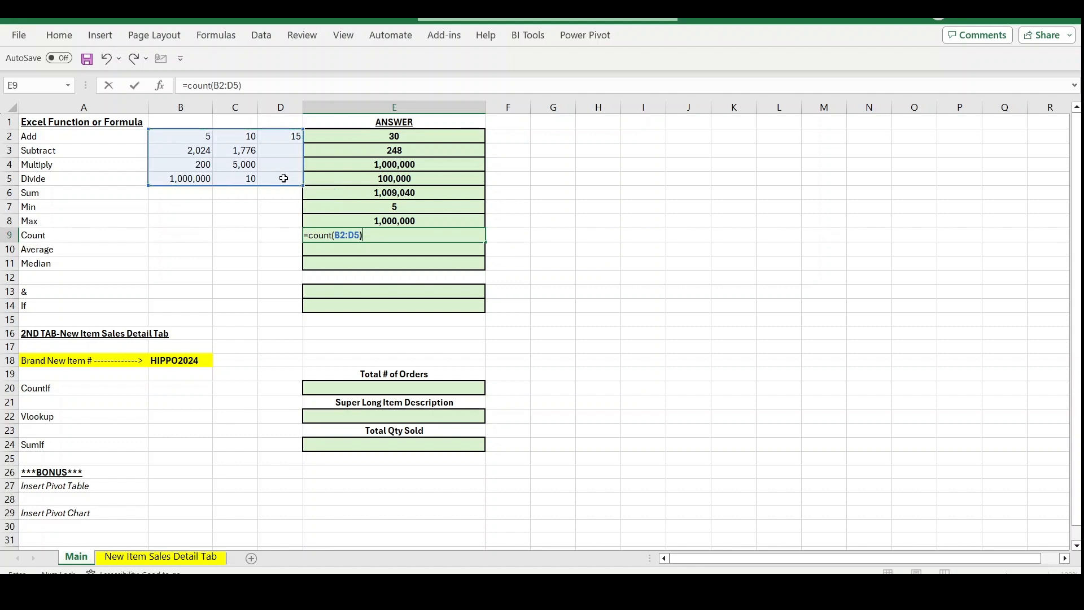
pyautogui.press('Return')
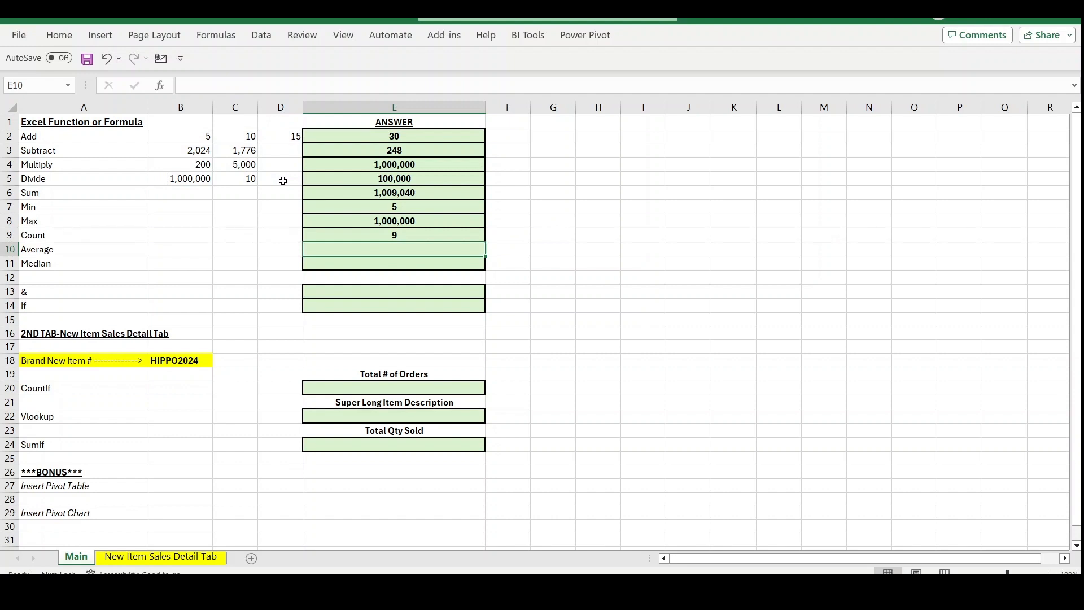
pyautogui.click(405, 235)
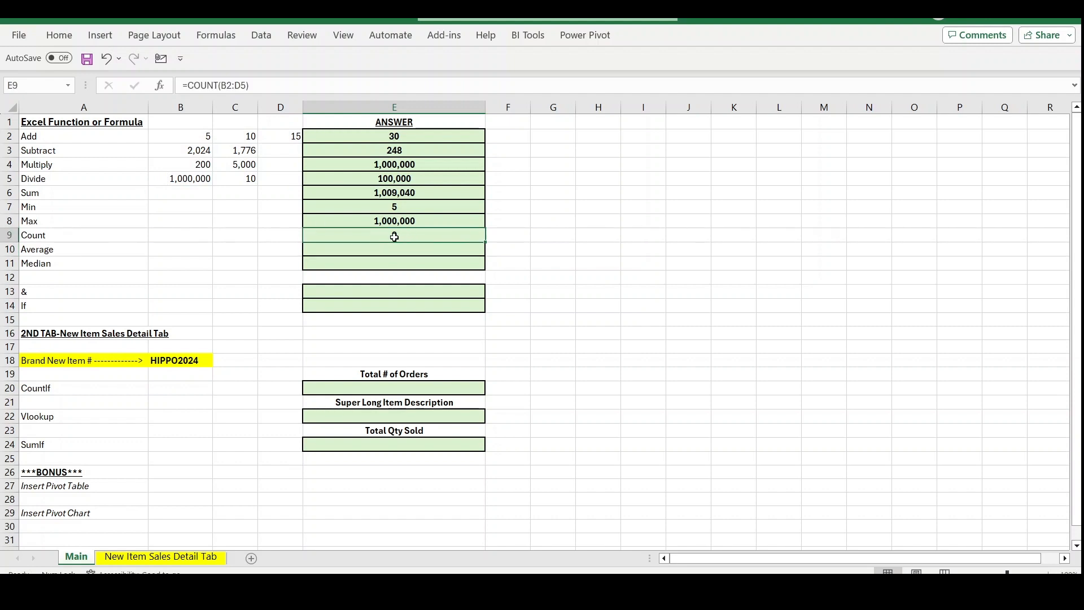
# Enter =average(B2:D5) in the Average row's answer cell E10 to average the numbers in the block.
pyautogui.click(456, 253)
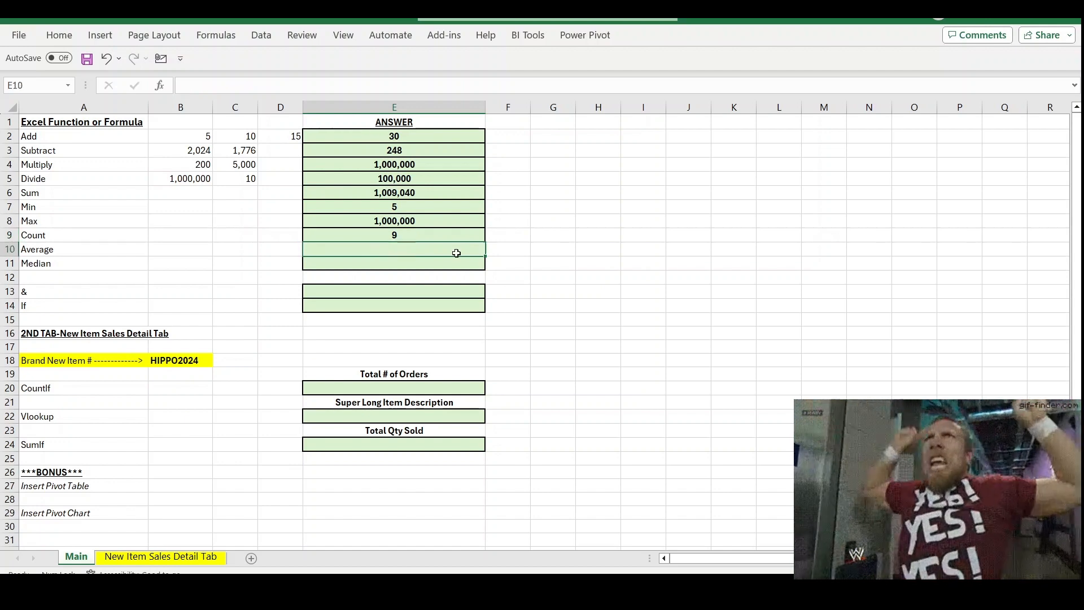
pyautogui.write('=avera')
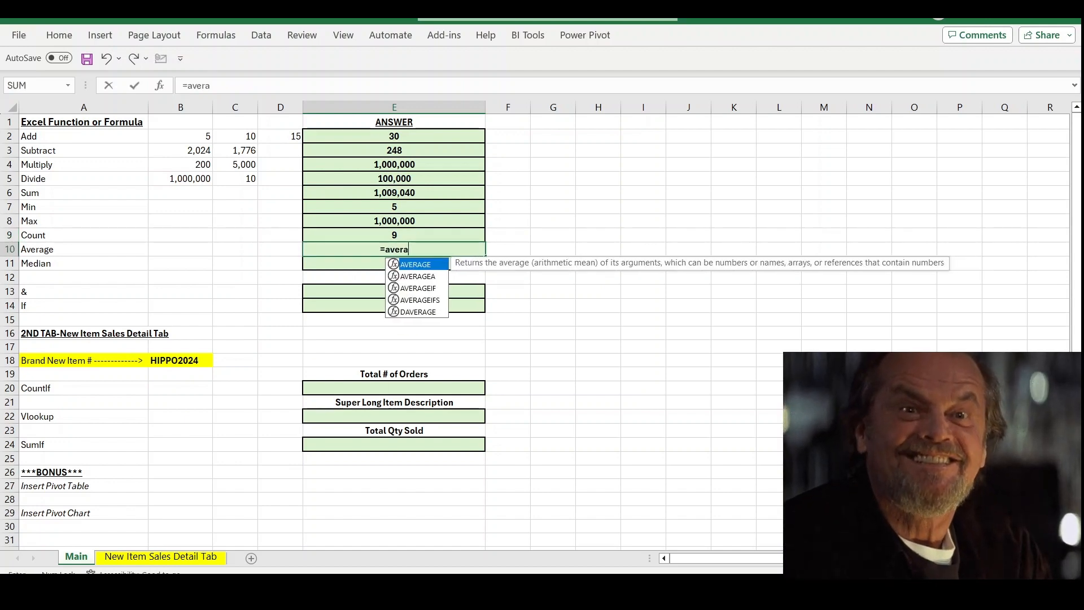
pyautogui.write('ge(')
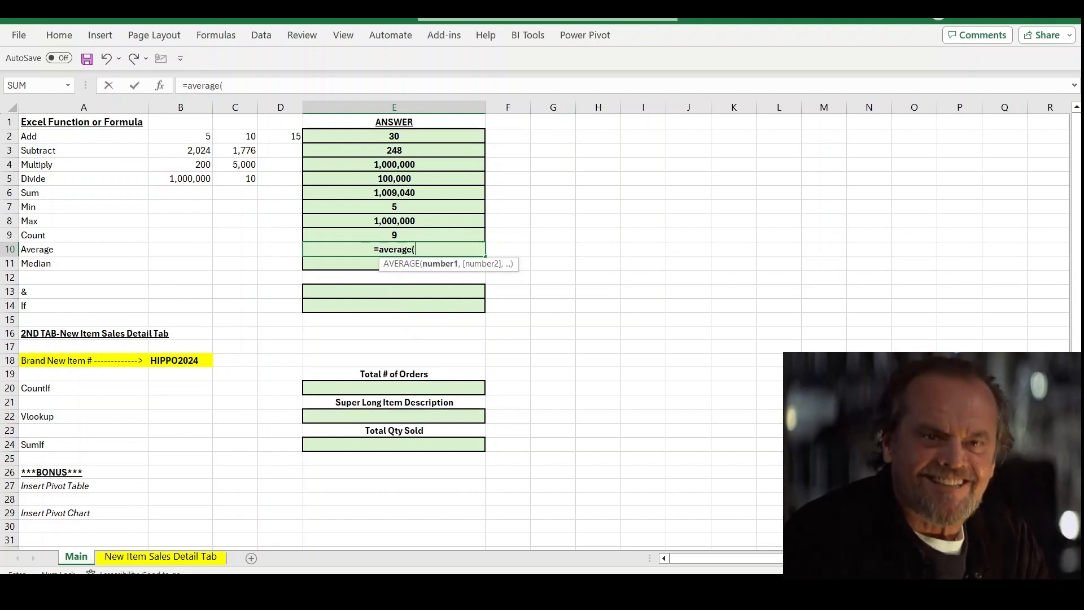
pyautogui.moveTo(169, 138); pyautogui.dragTo(275, 175)
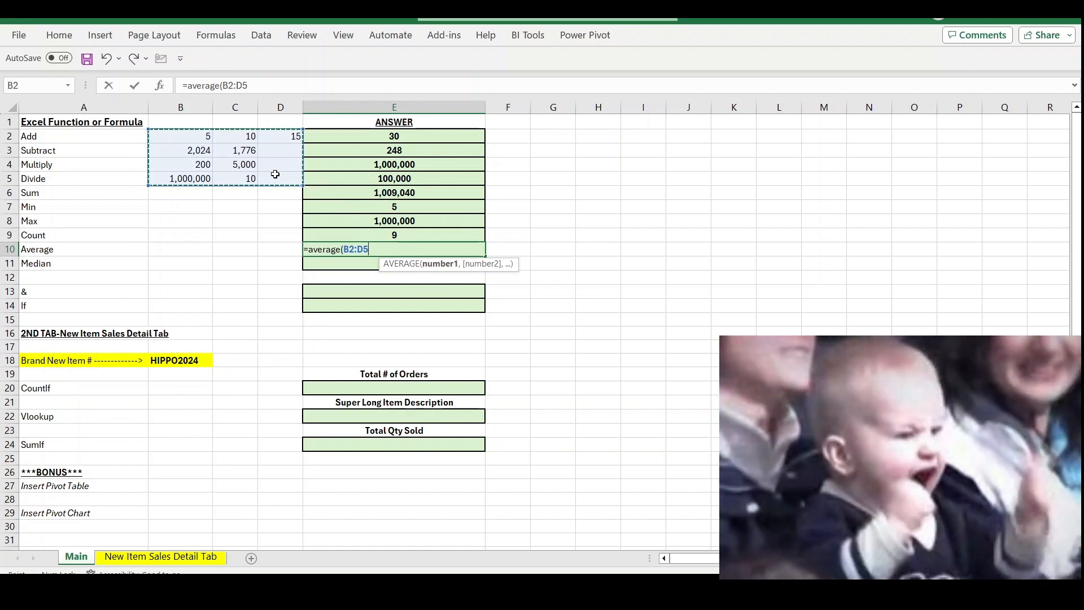
pyautogui.write(')')
pyautogui.press('Return')
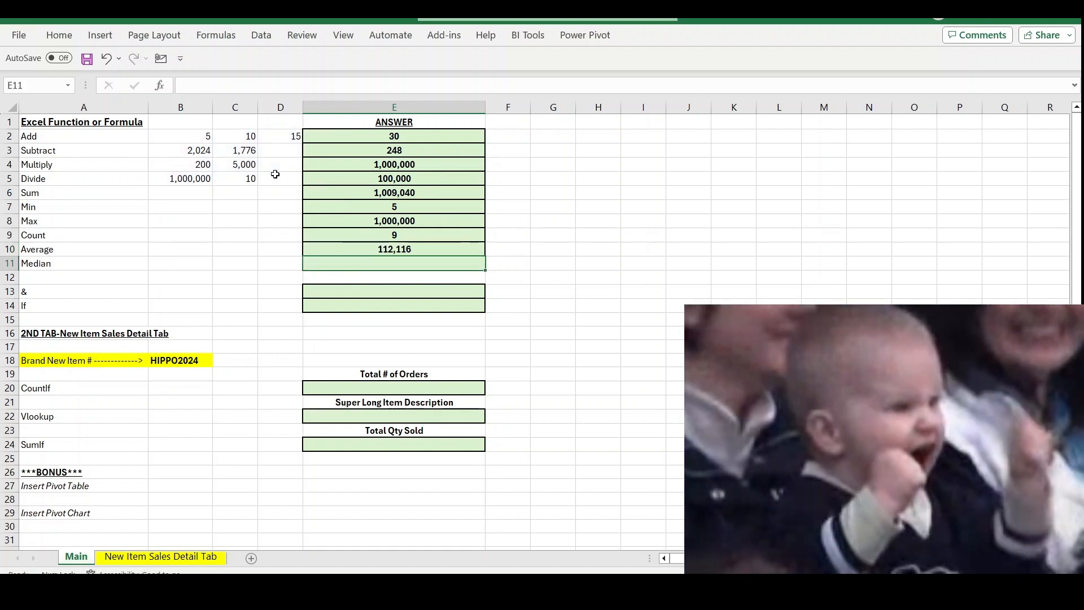
pyautogui.press('Up')
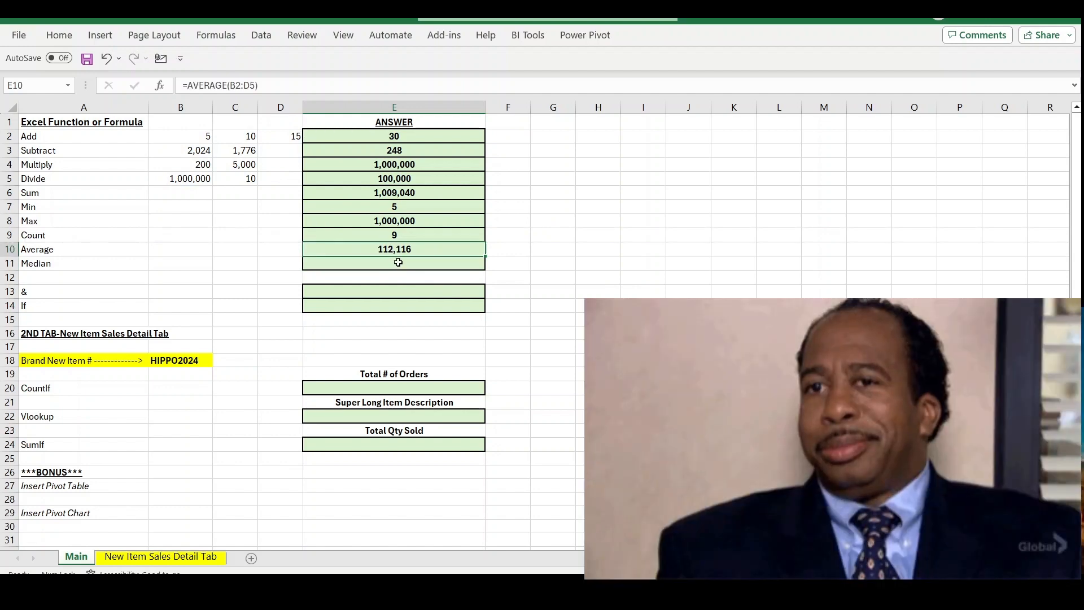
# Enter =median(B2:D5) in the Median row's answer cell E11 to find the middle number in the block.
pyautogui.click(398, 262)
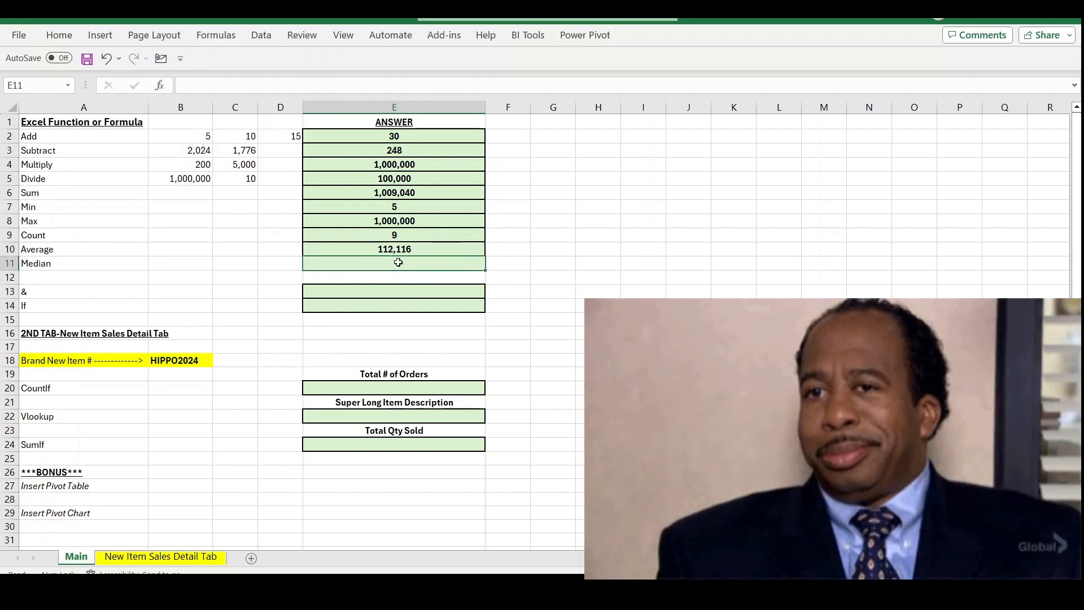
pyautogui.write('=')
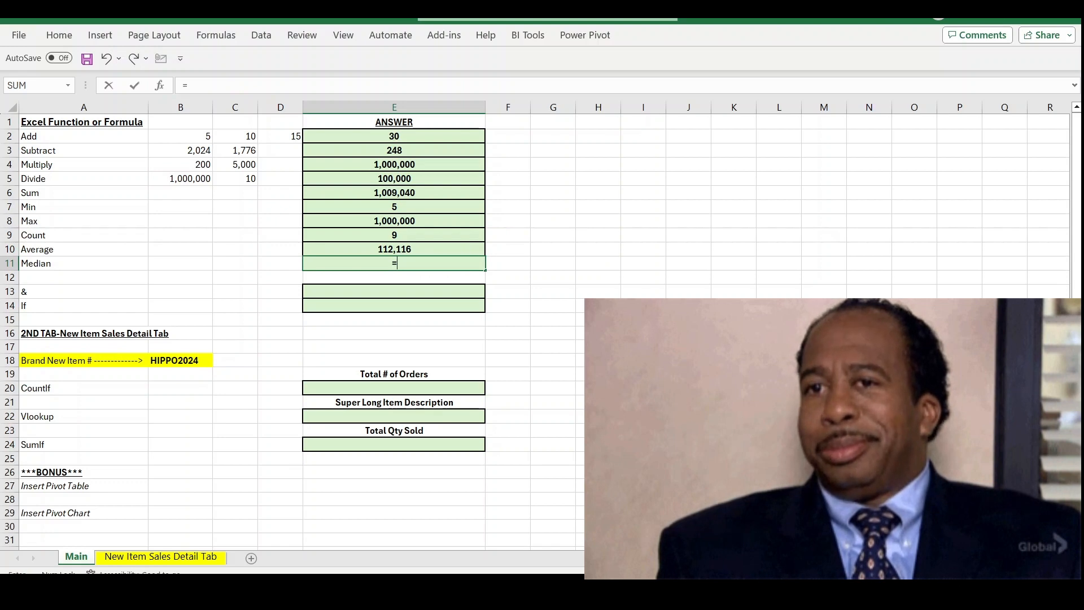
pyautogui.write('median(')
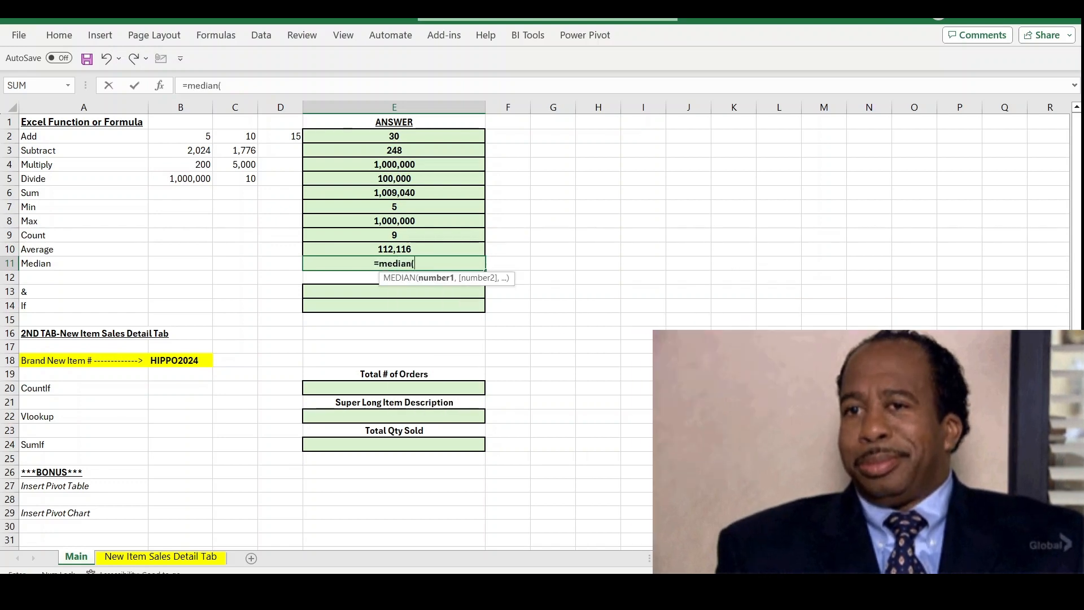
pyautogui.moveTo(163, 136); pyautogui.dragTo(268, 186)
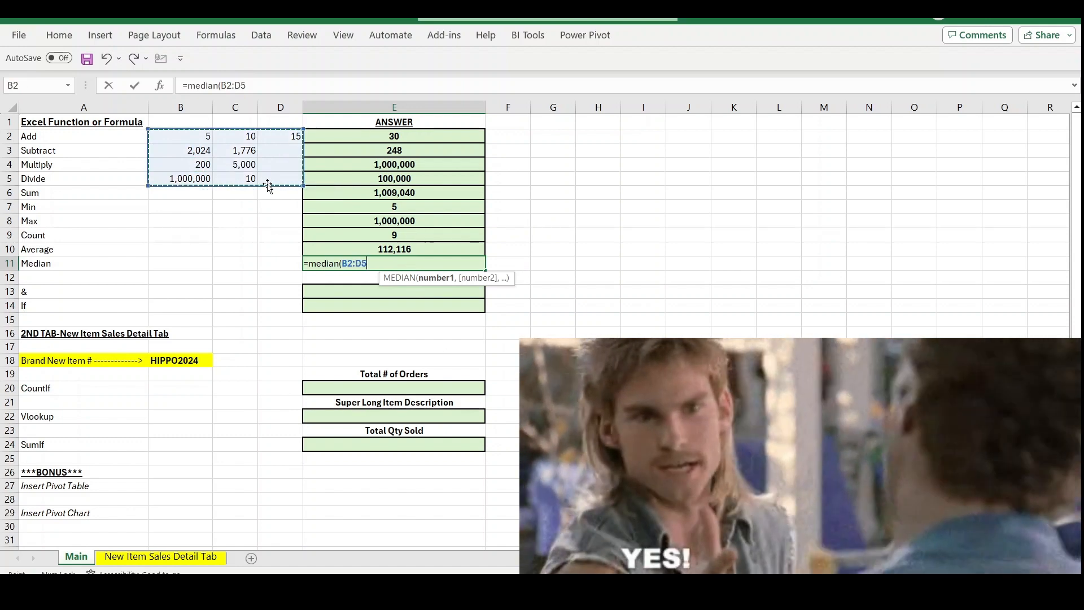
pyautogui.write(')')
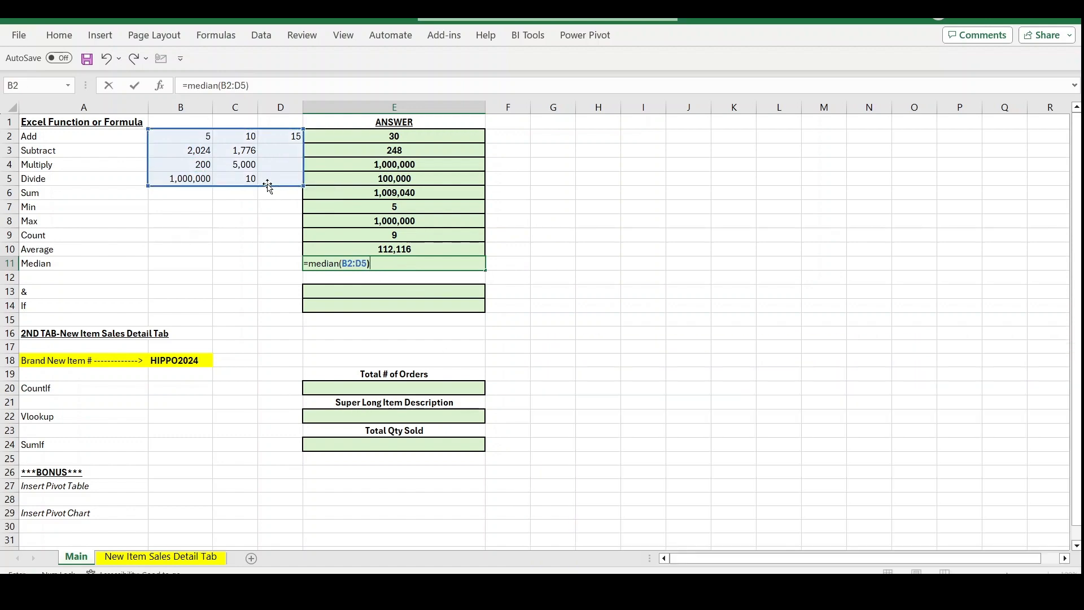
pyautogui.press('Return')
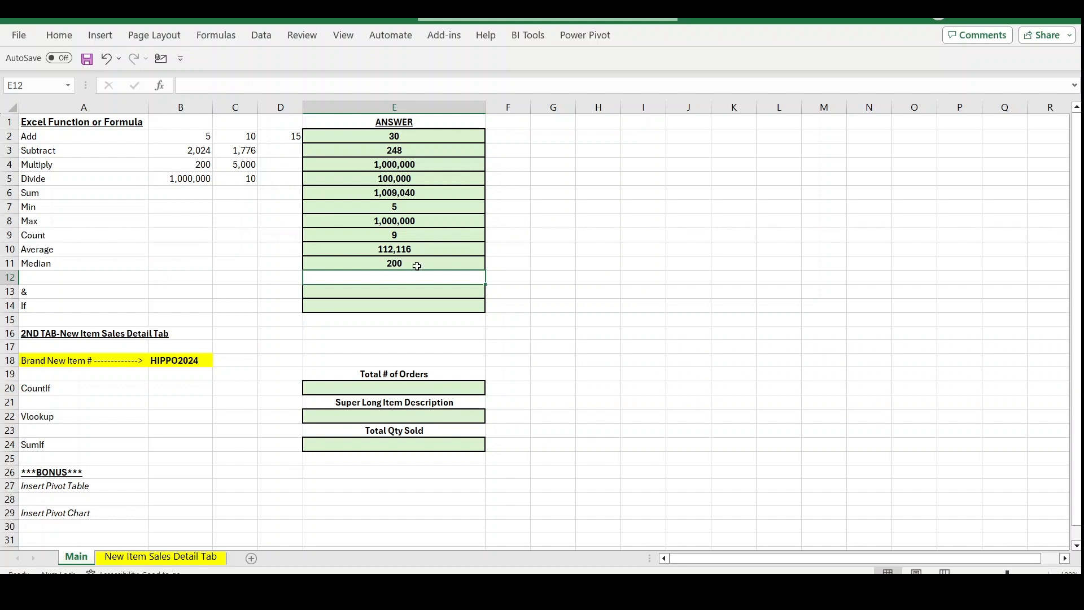
# Enter JOE in cell B13 and BIDEN in cell C13 as the sample text for the & row.
pyautogui.click(387, 293)
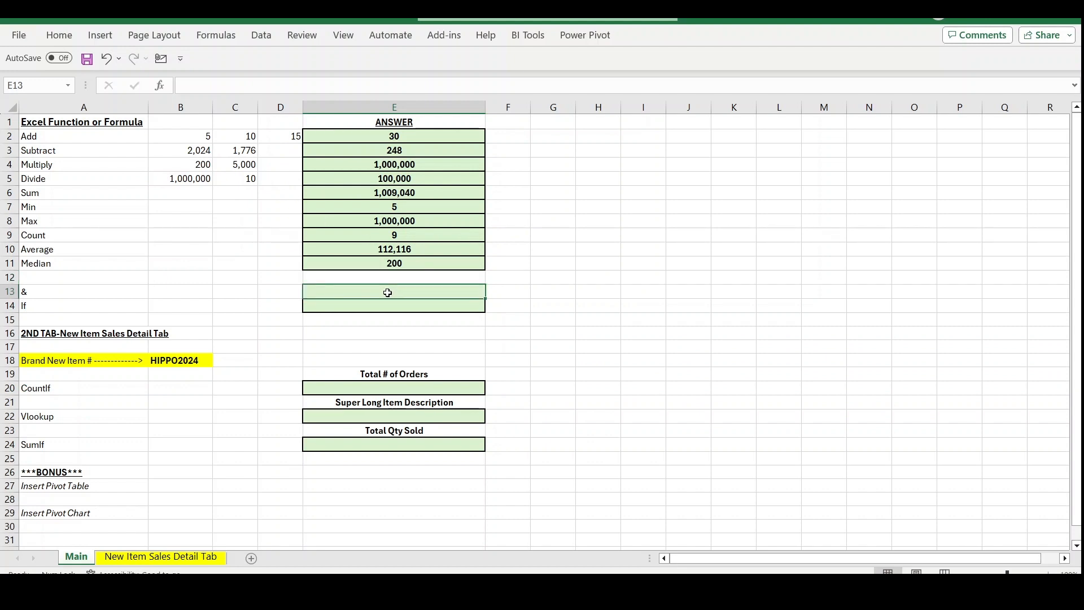
pyautogui.click(184, 293)
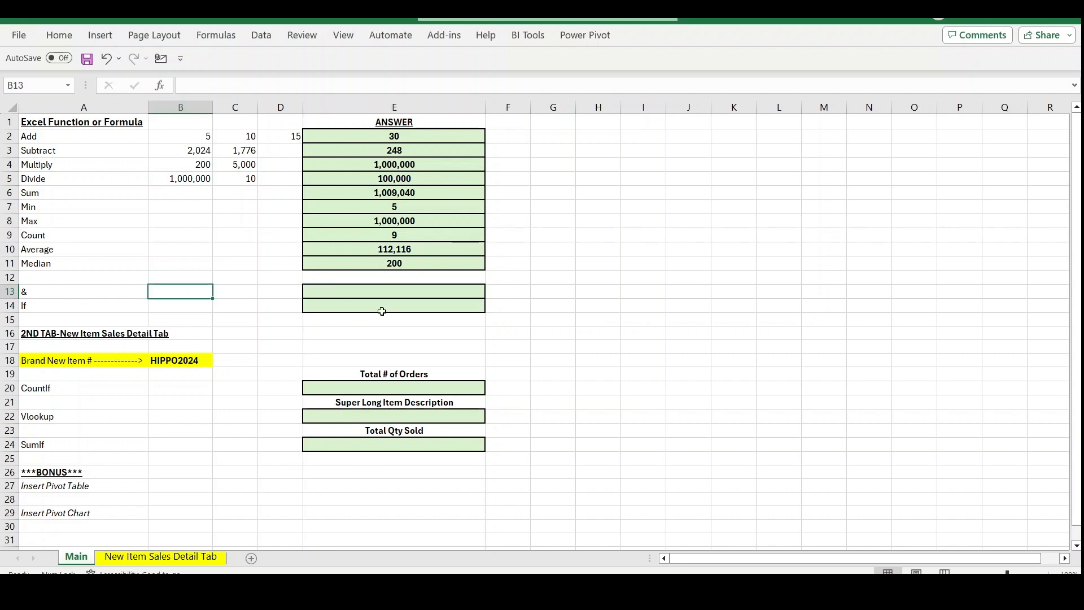
pyautogui.write('JOE')
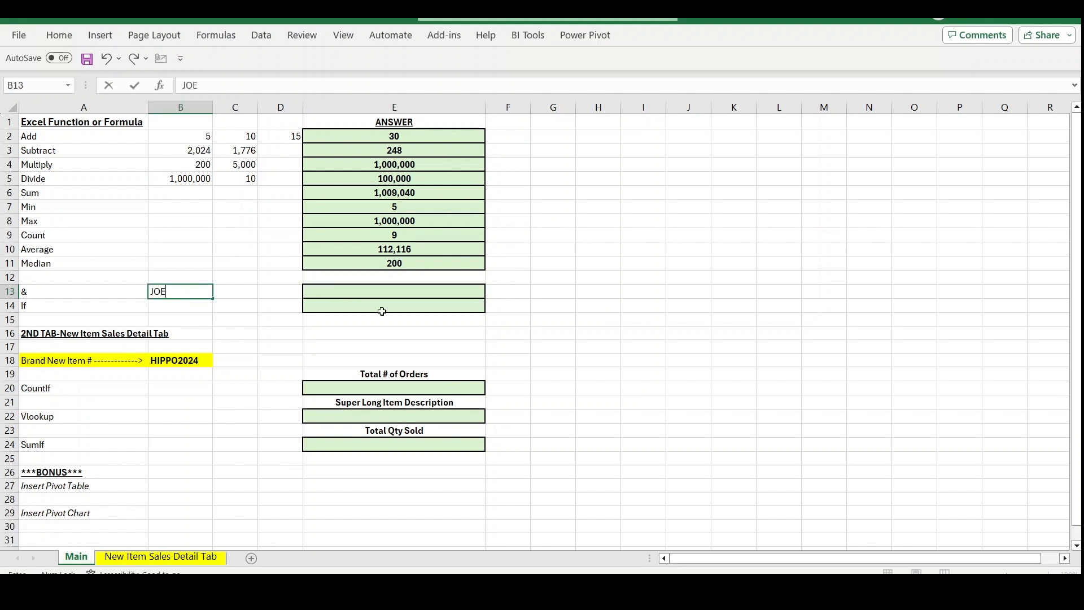
pyautogui.press('Tab')
pyautogui.write('BI')
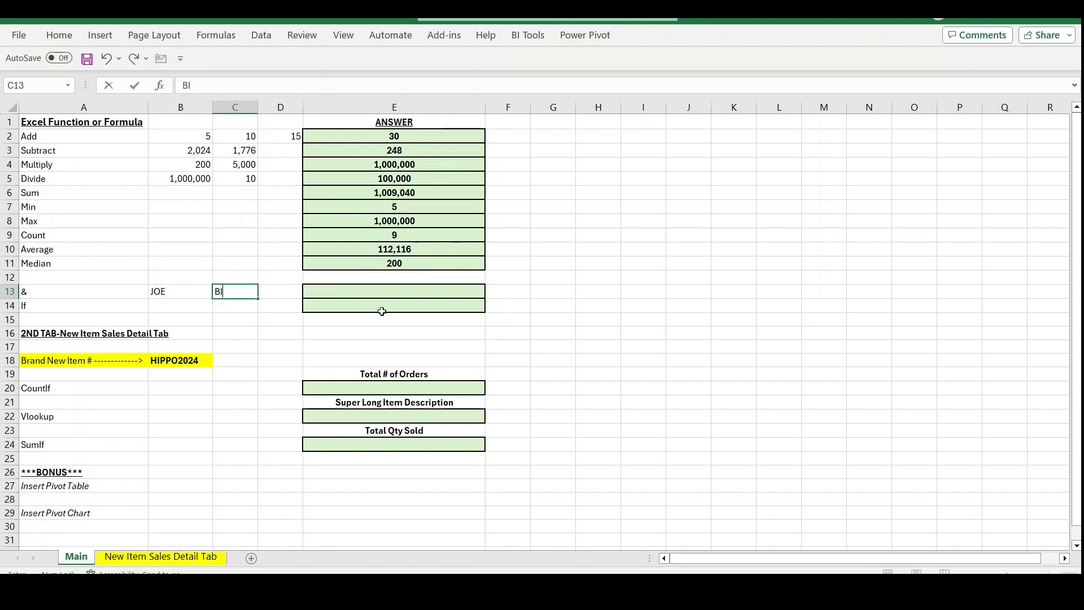
pyautogui.write('DEN')
pyautogui.press('Tab')
pyautogui.press('Tab')
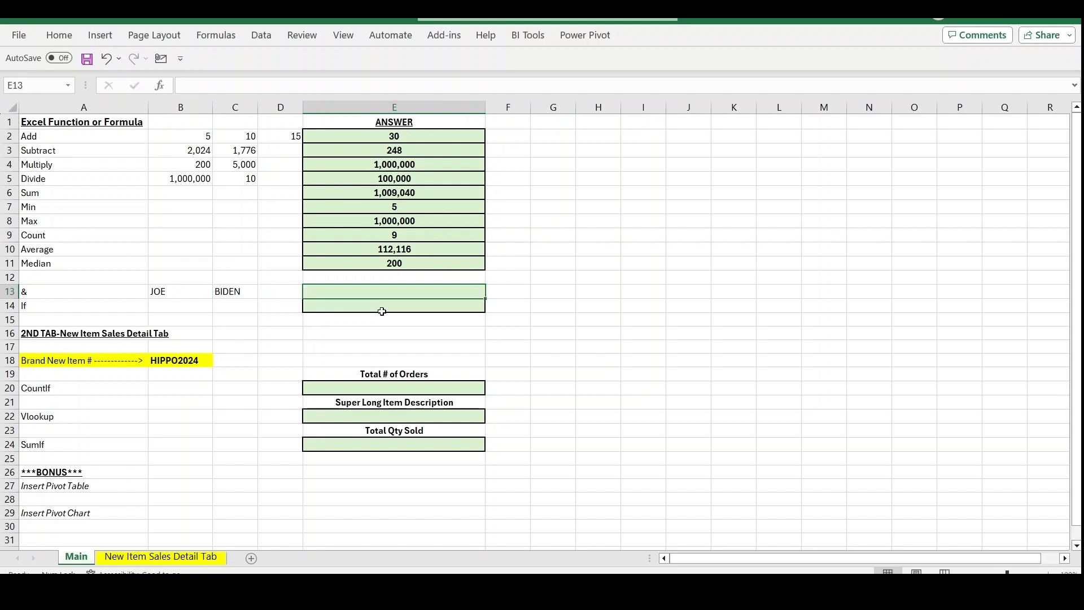
# Enter =B13&C13 in the & row's answer cell E13 to join the two text cells.
pyautogui.write('=')
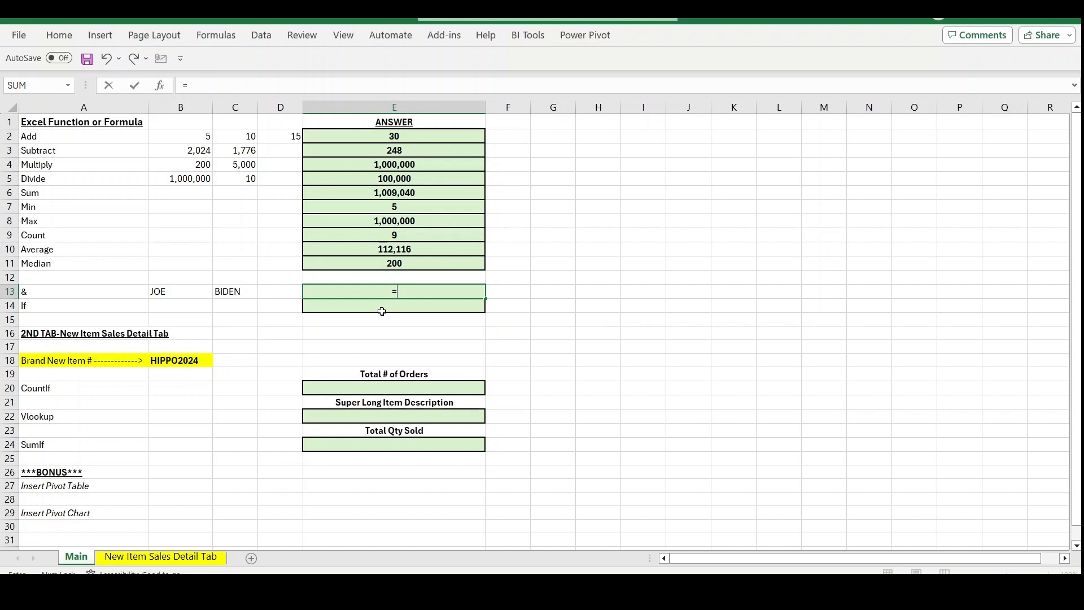
pyautogui.click(177, 292)
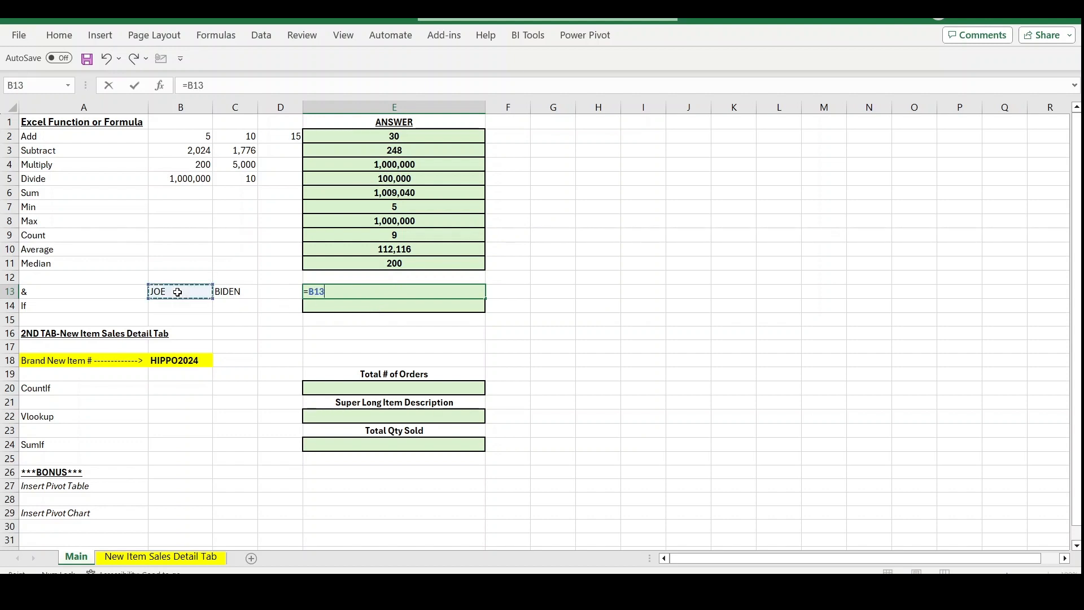
pyautogui.write('&')
pyautogui.click(230, 293)
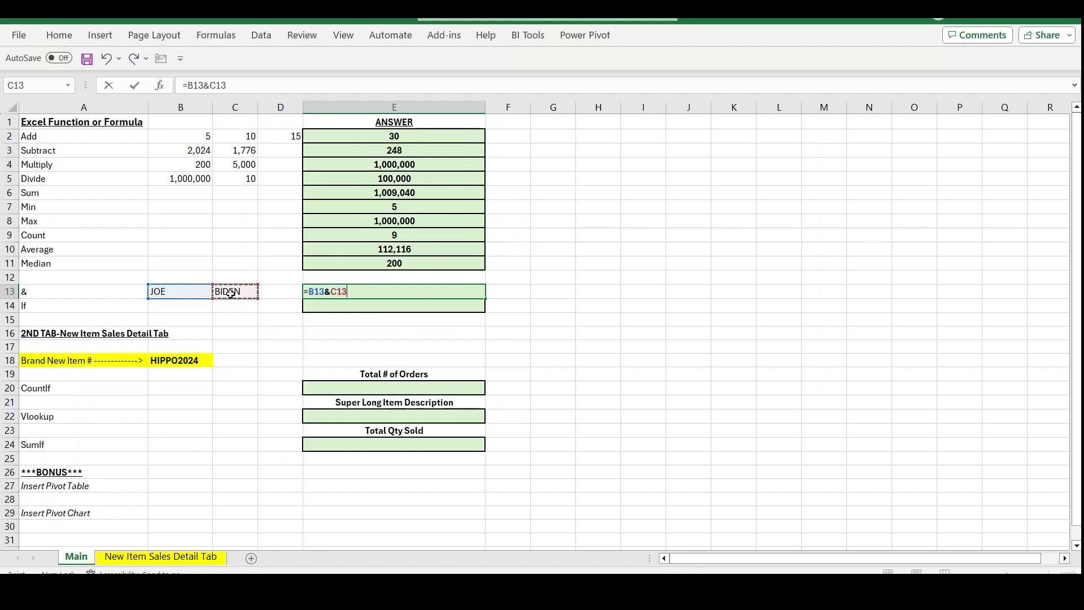
pyautogui.press('Return')
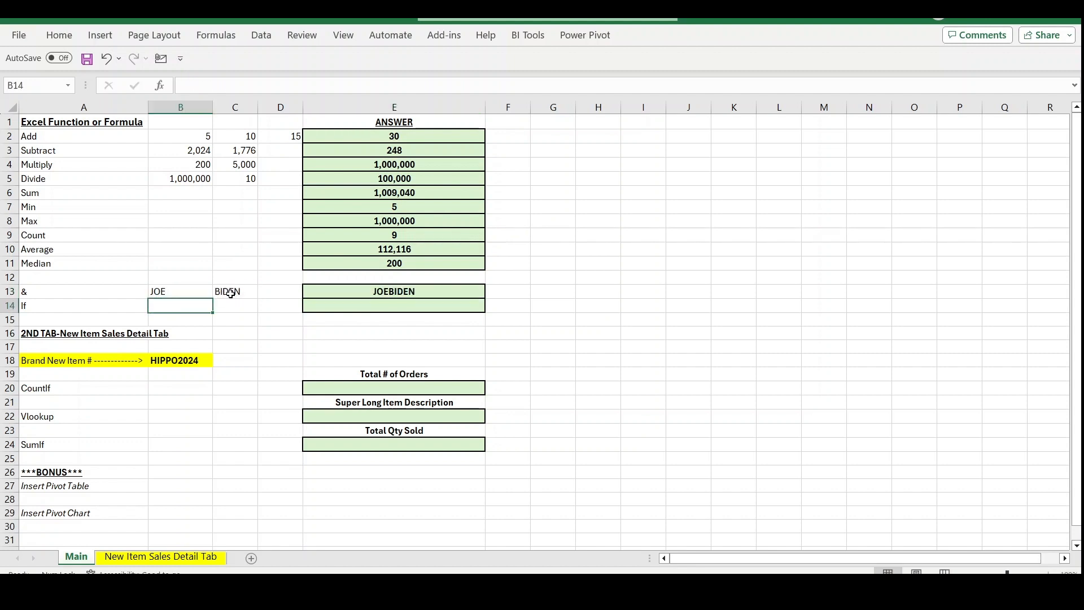
# Edit the formula in cell E13 to =B13&" "&C13 so that a space separates the two words.
pyautogui.click(382, 289)
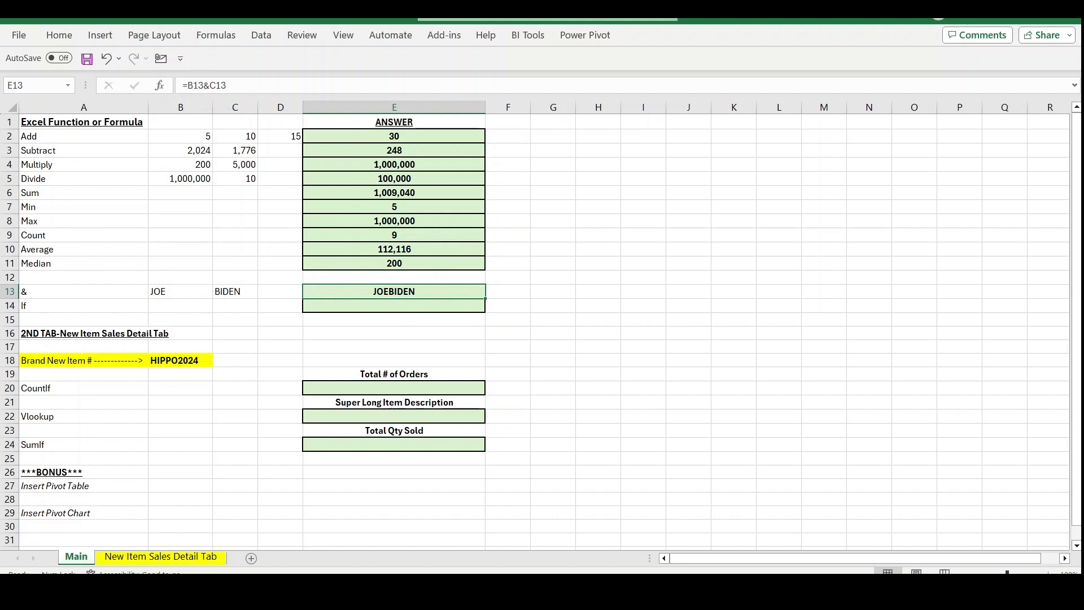
pyautogui.click(210, 86)
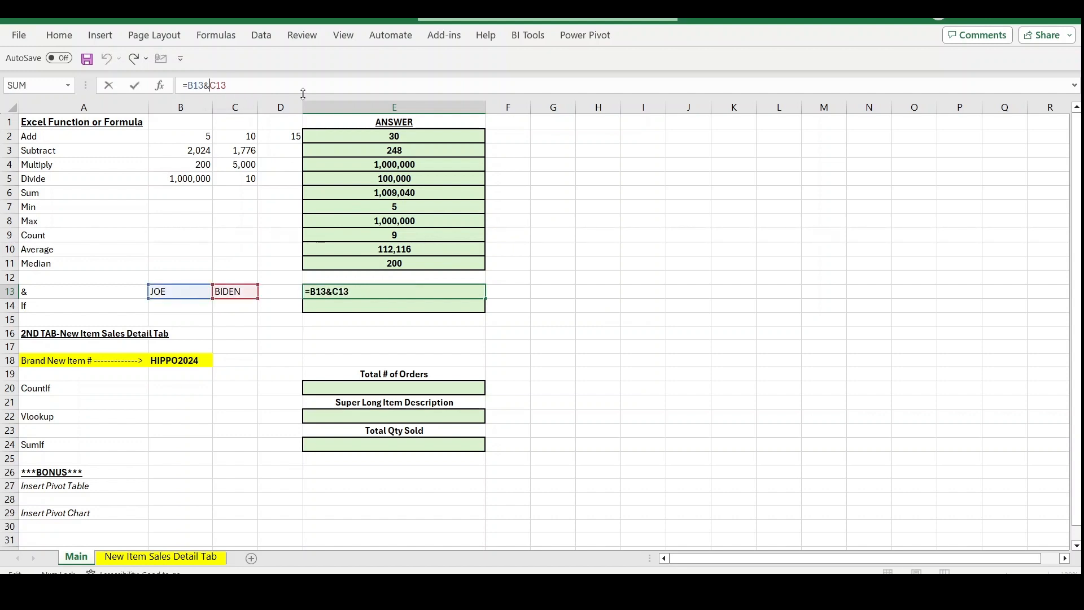
pyautogui.write('"')
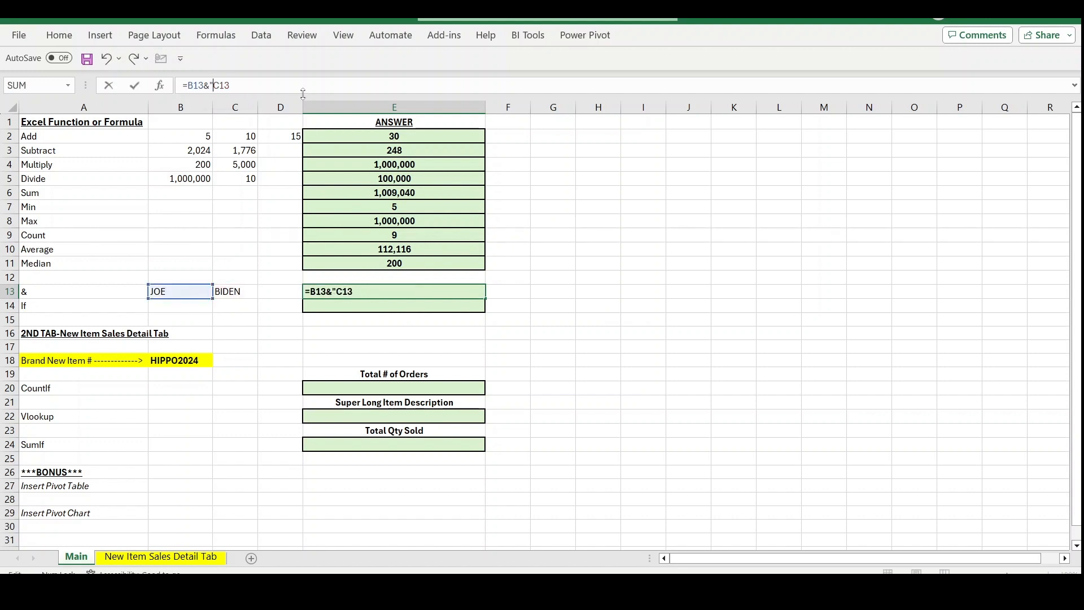
pyautogui.write(' "&')
pyautogui.press('Return')
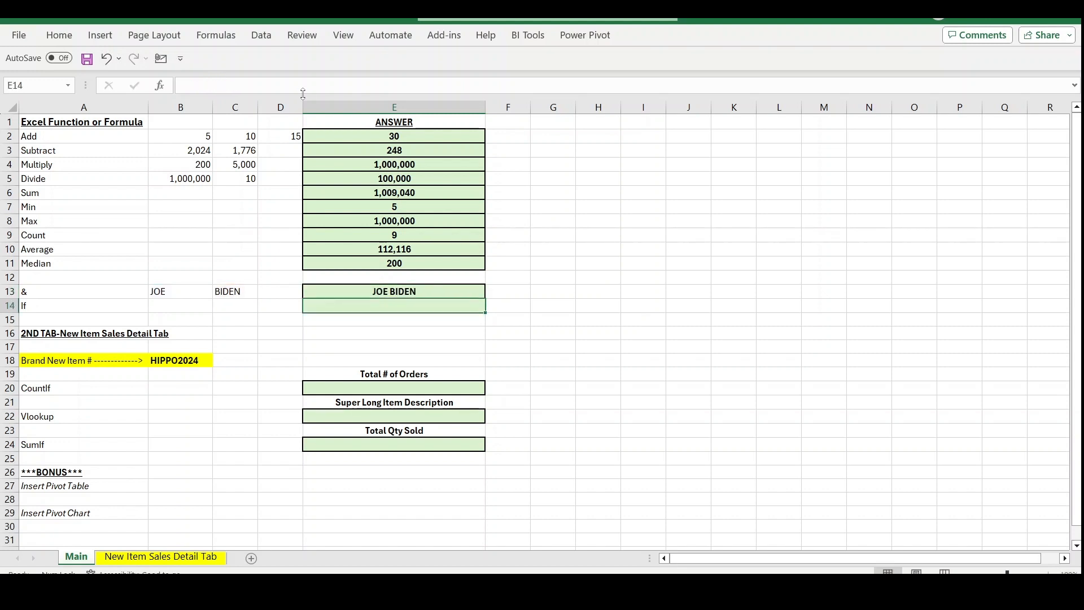
# Enter =IF(E13="JOE BIDEN","YAY","NAY") in the If row's answer cell E14 and reselect that cell.
pyautogui.click(430, 330)
pyautogui.click(376, 302)
pyautogui.write('=')
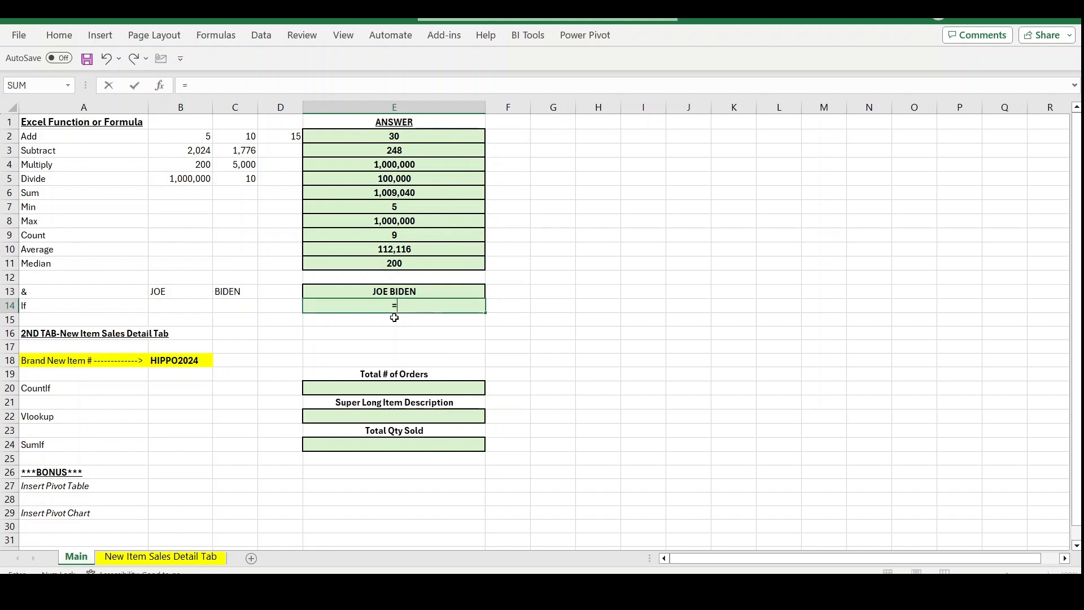
pyautogui.write('IF(')
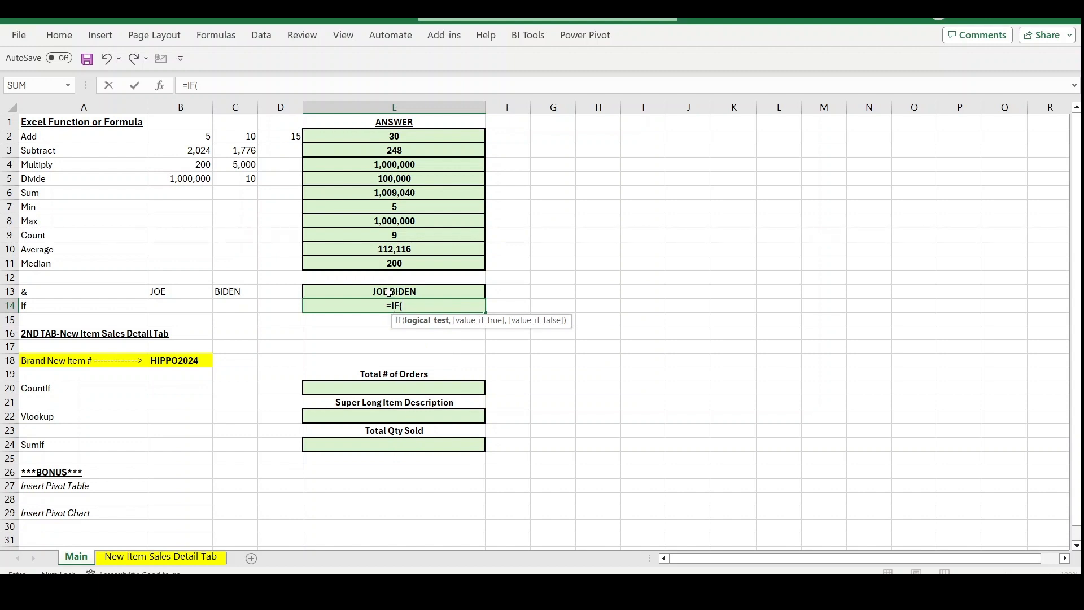
pyautogui.click(389, 293)
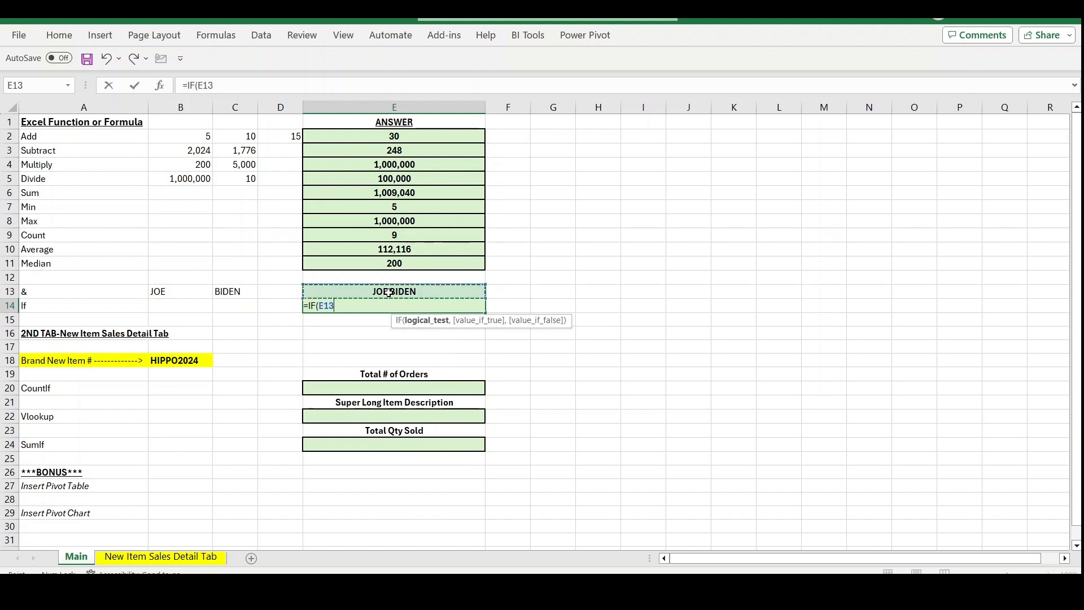
pyautogui.write('=')
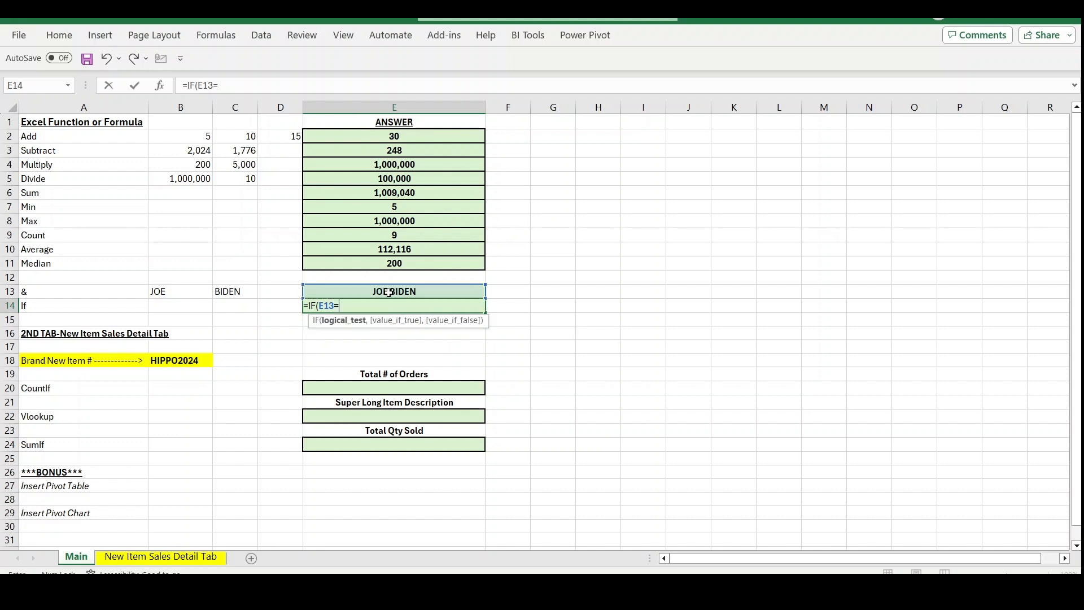
pyautogui.write('"JOE BIDEN"')
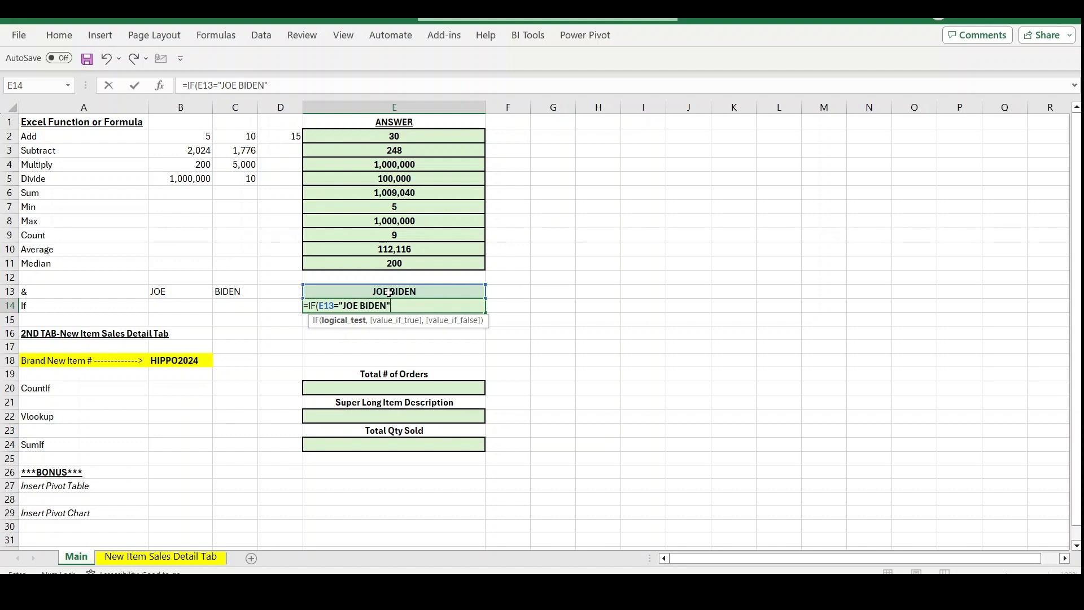
pyautogui.write(',')
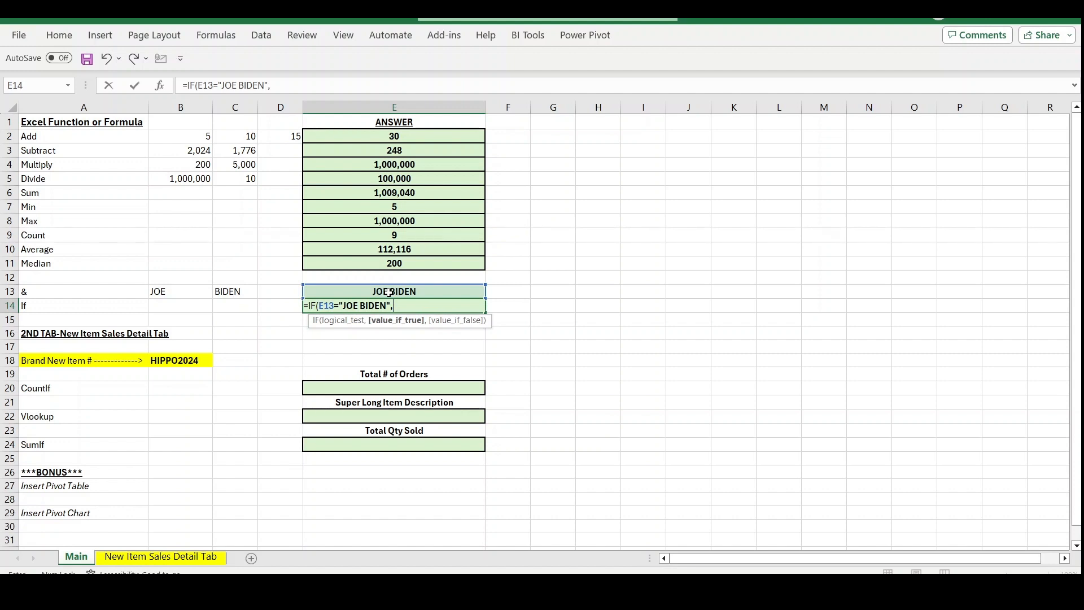
pyautogui.write('"YAY",')
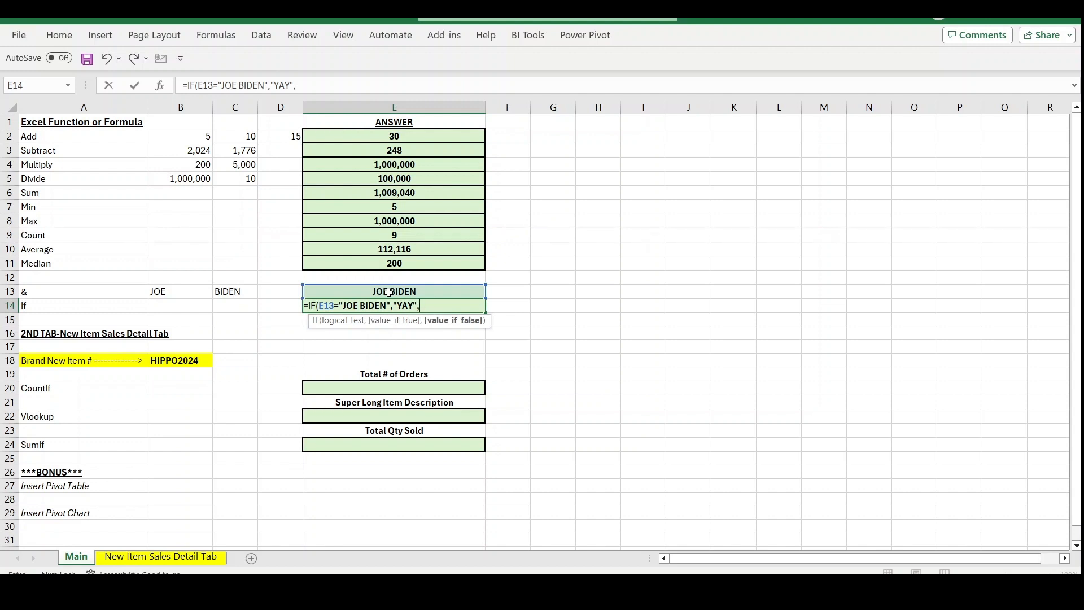
pyautogui.write('"NAY")')
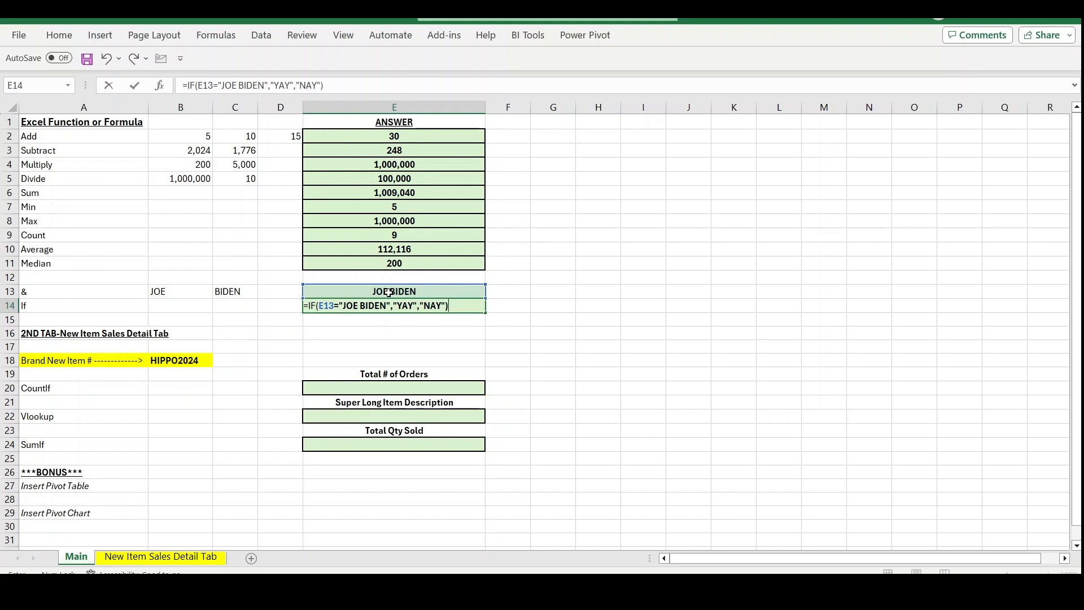
pyautogui.press('Return')
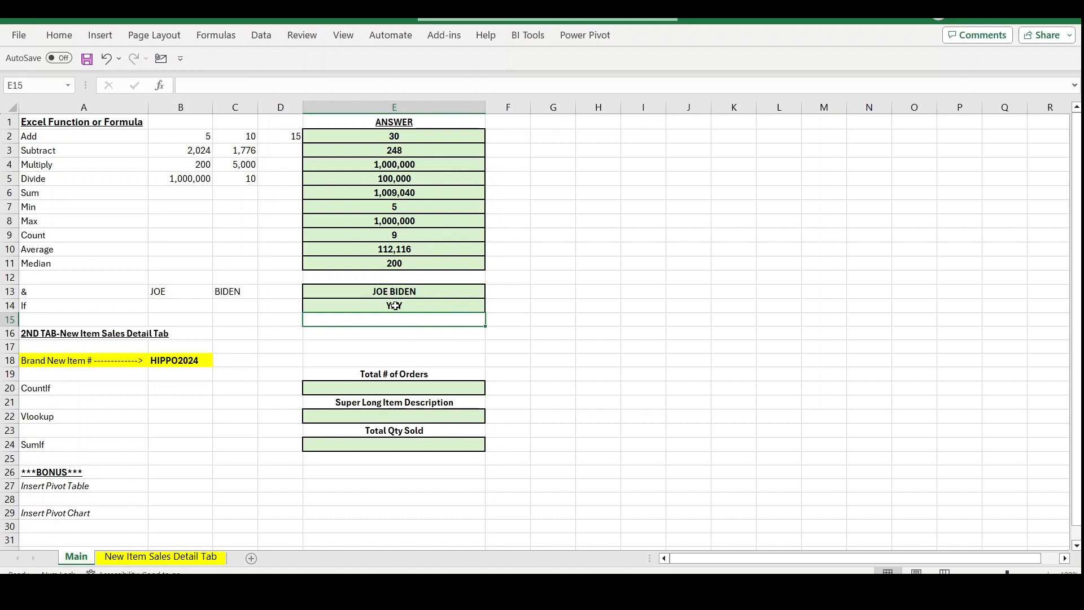
pyautogui.click(395, 306)
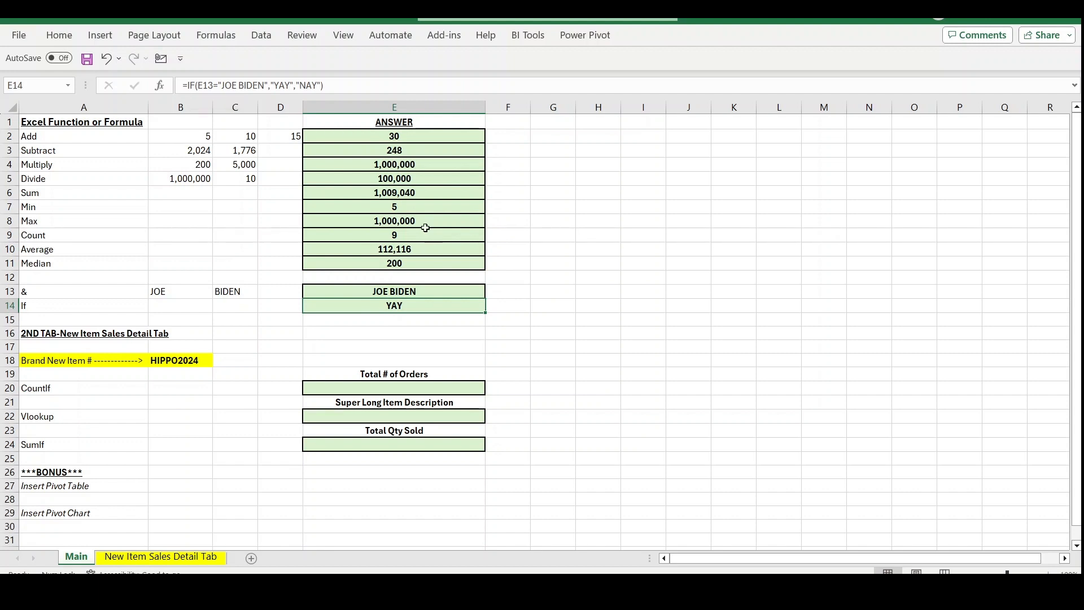
pyautogui.click(443, 322)
pyautogui.click(400, 307)
# Replace the first name in cell B13 with HUNTER to test the IF formula, and undo the replacement.
pyautogui.click(189, 292)
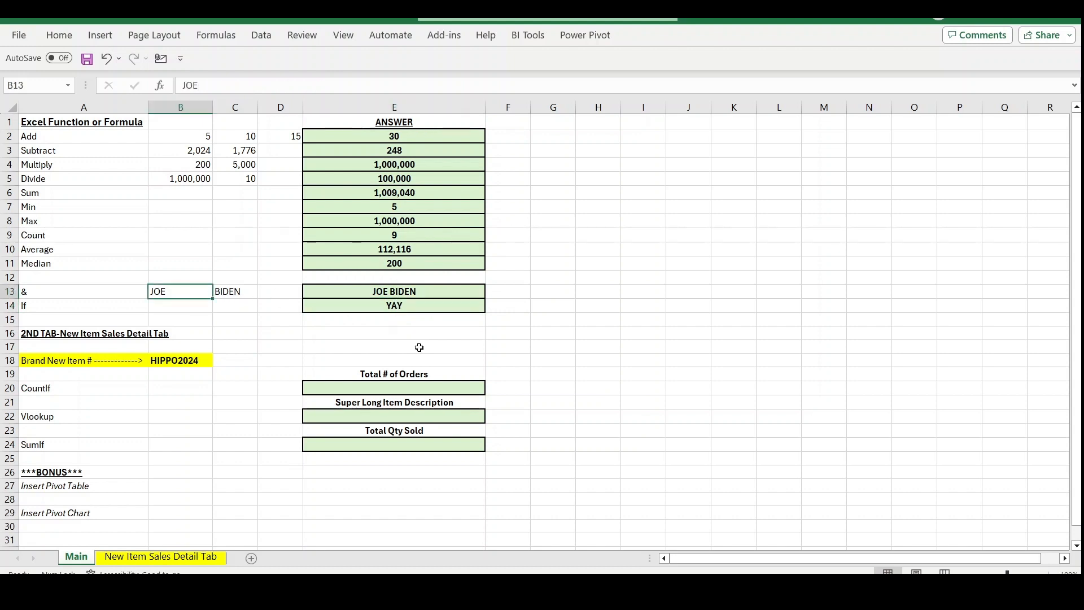
pyautogui.write('HUNTER')
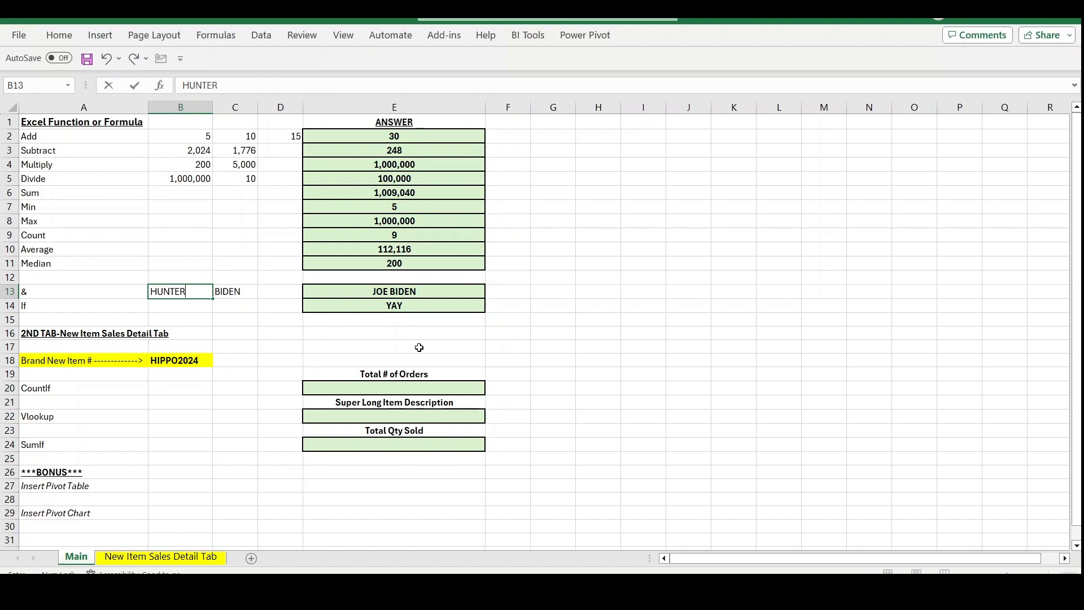
pyautogui.press('Return')
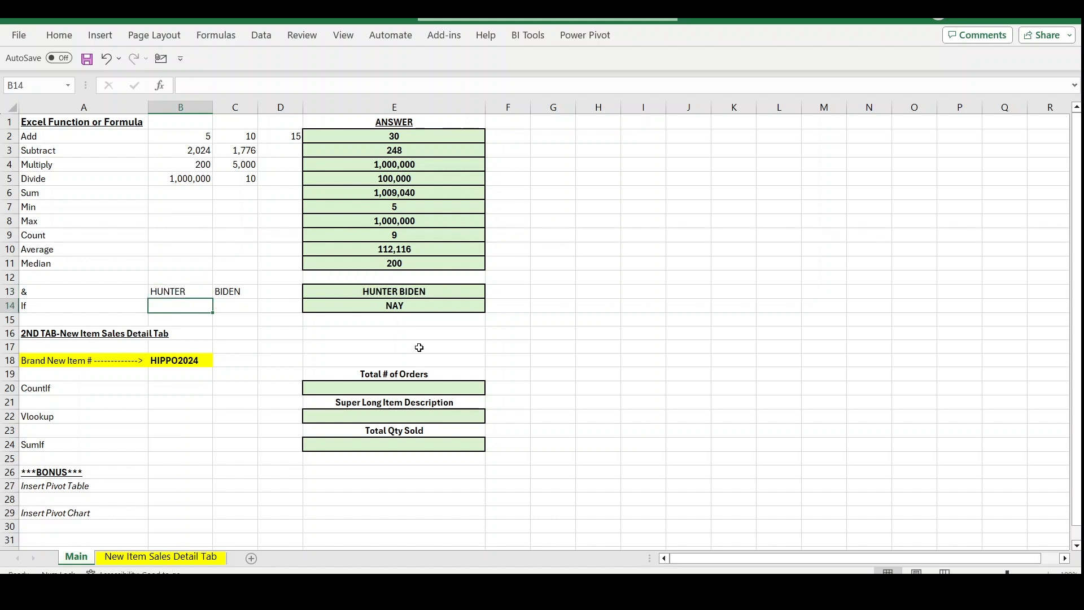
pyautogui.hotkey('ctrl', 'z')
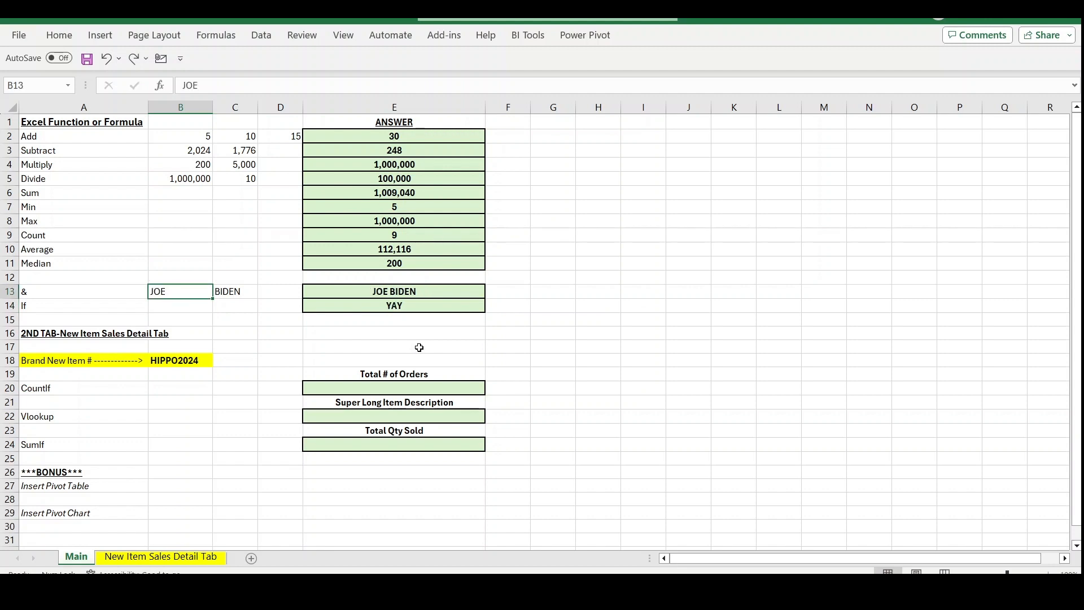
pyautogui.click(271, 376)
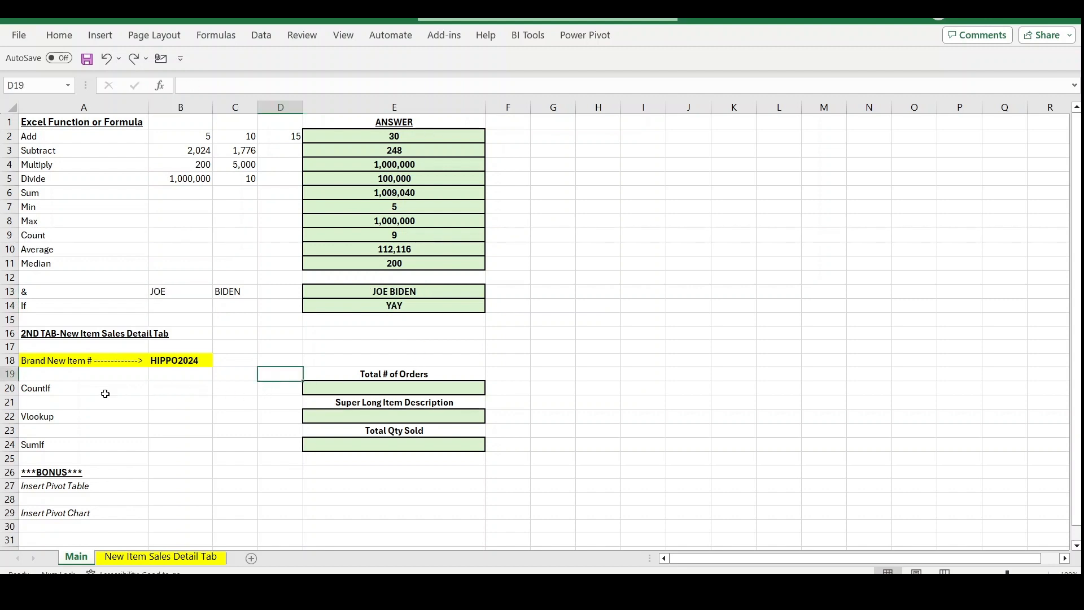
pyautogui.click(67, 392)
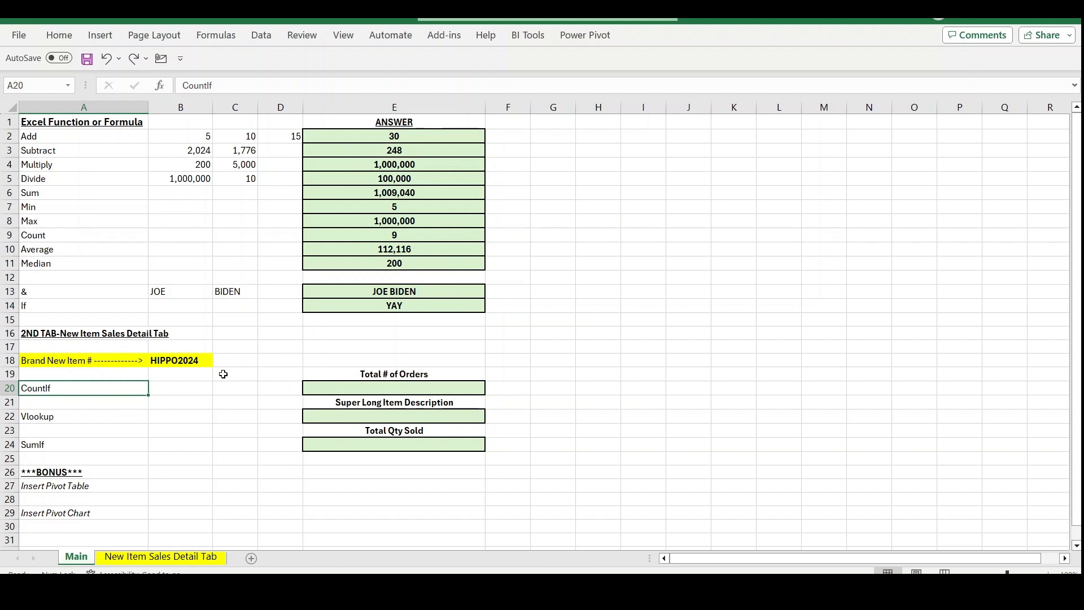
# Enter =COUNTIF('New Item Sales Detail Tab'!C:C,Main!B18) in the CountIf row's answer cell E20 and reselect that cell.
pyautogui.click(177, 363)
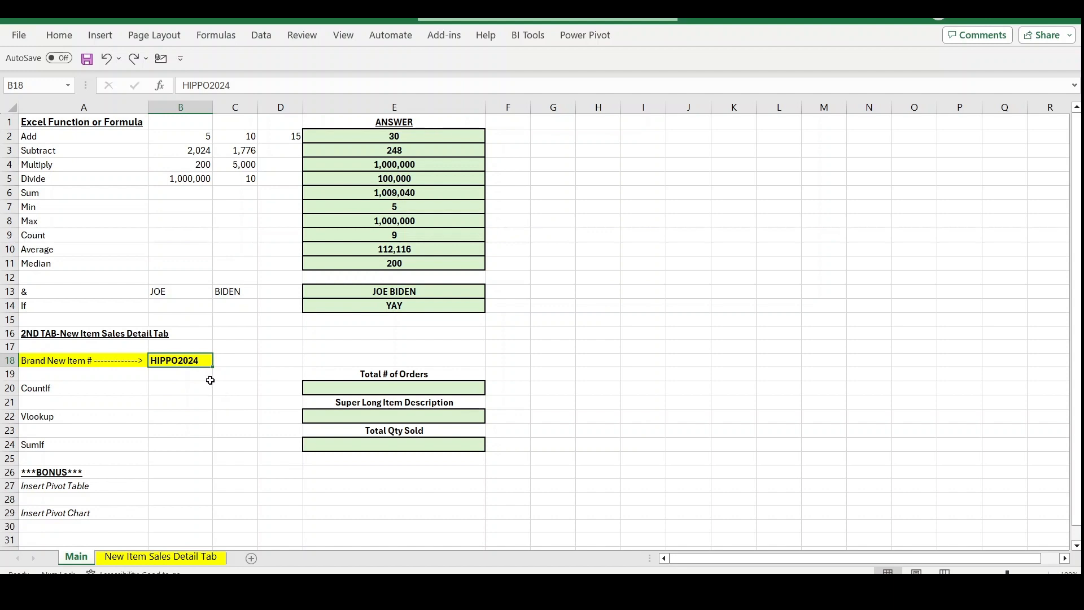
pyautogui.click(403, 389)
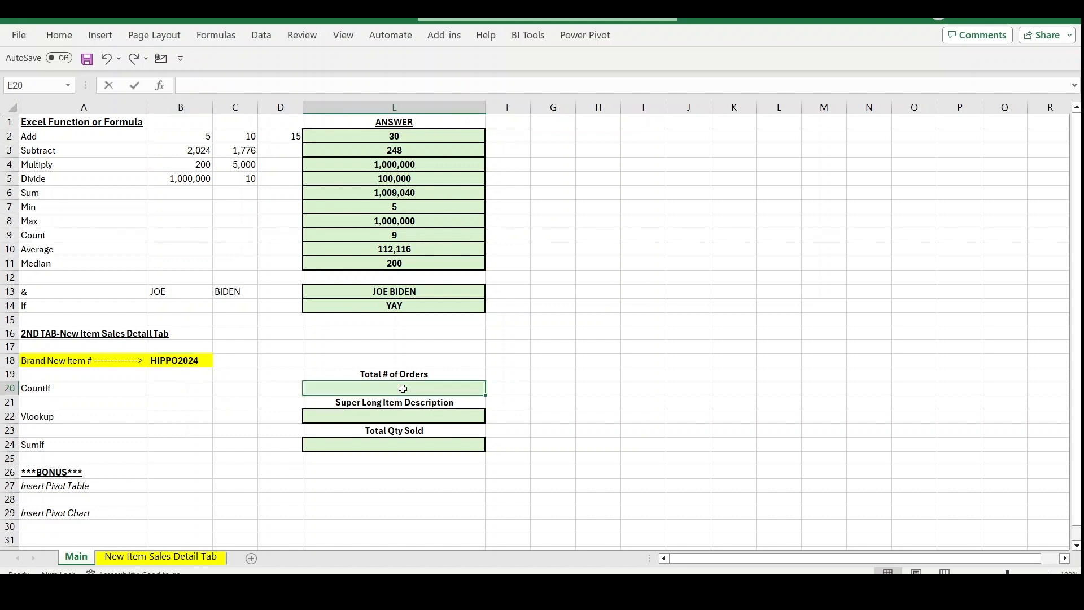
pyautogui.write('=COUNTI')
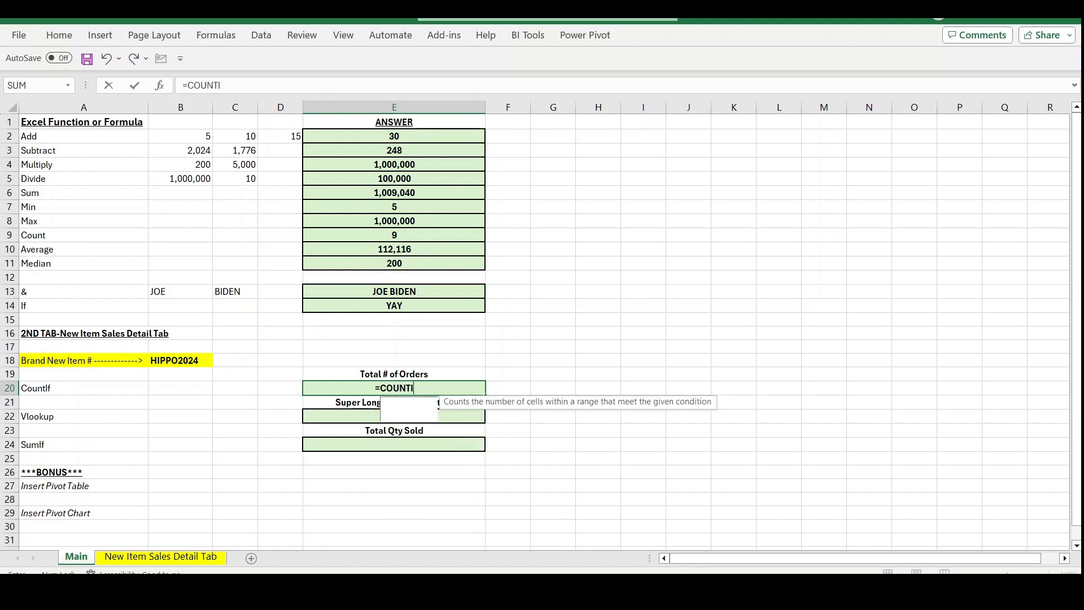
pyautogui.write('F(')
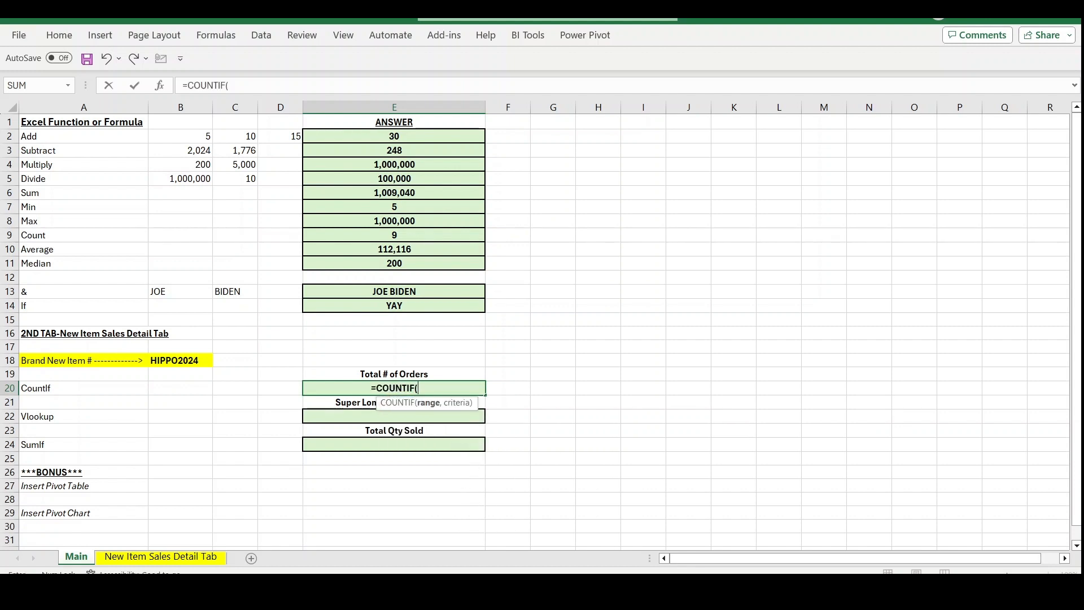
pyautogui.click(186, 559)
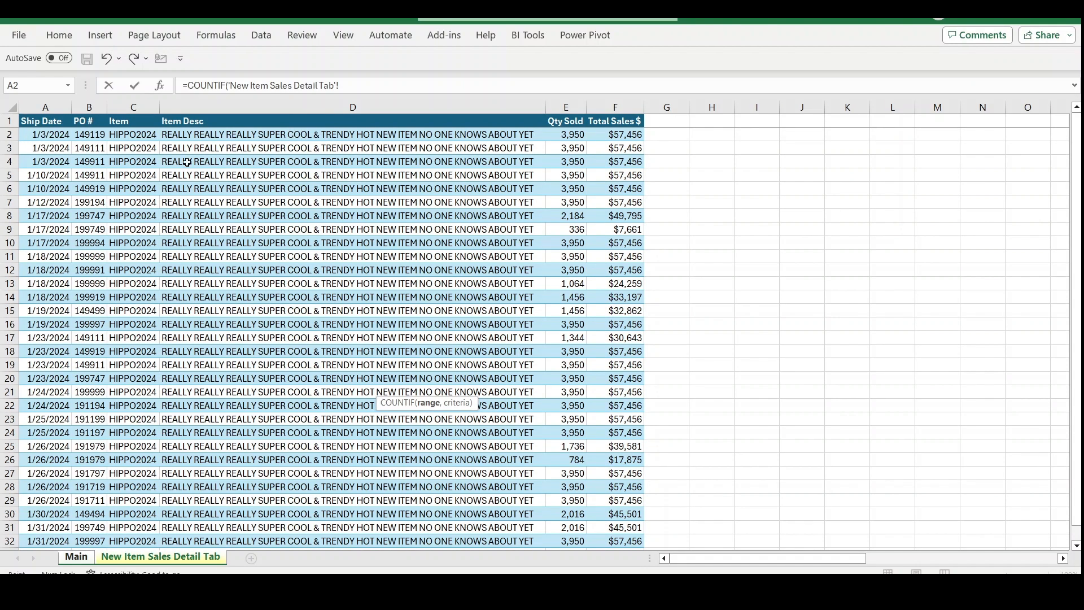
pyautogui.click(144, 104)
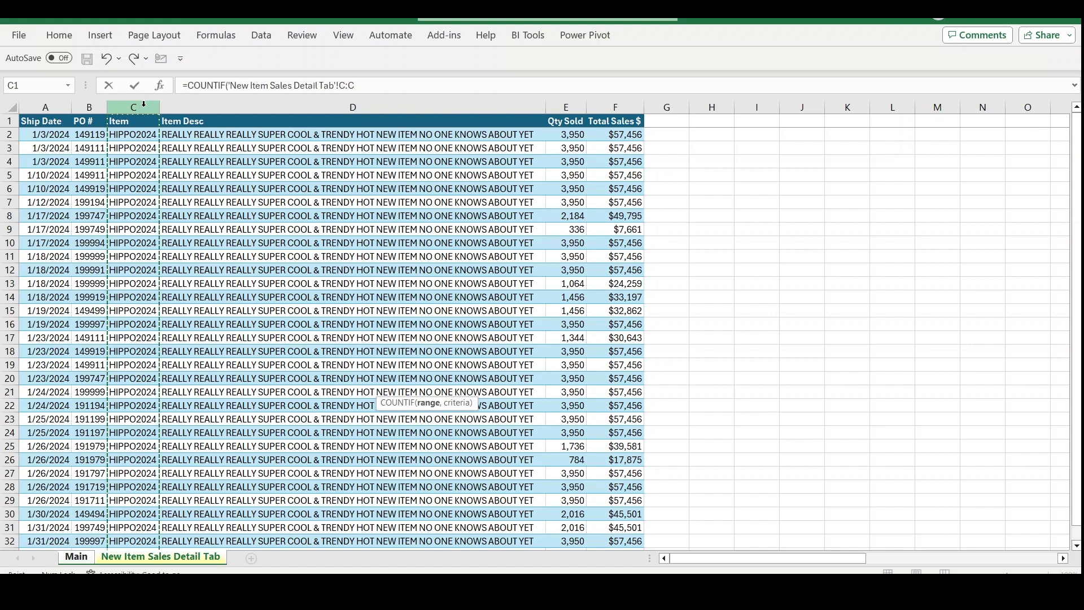
pyautogui.write(',')
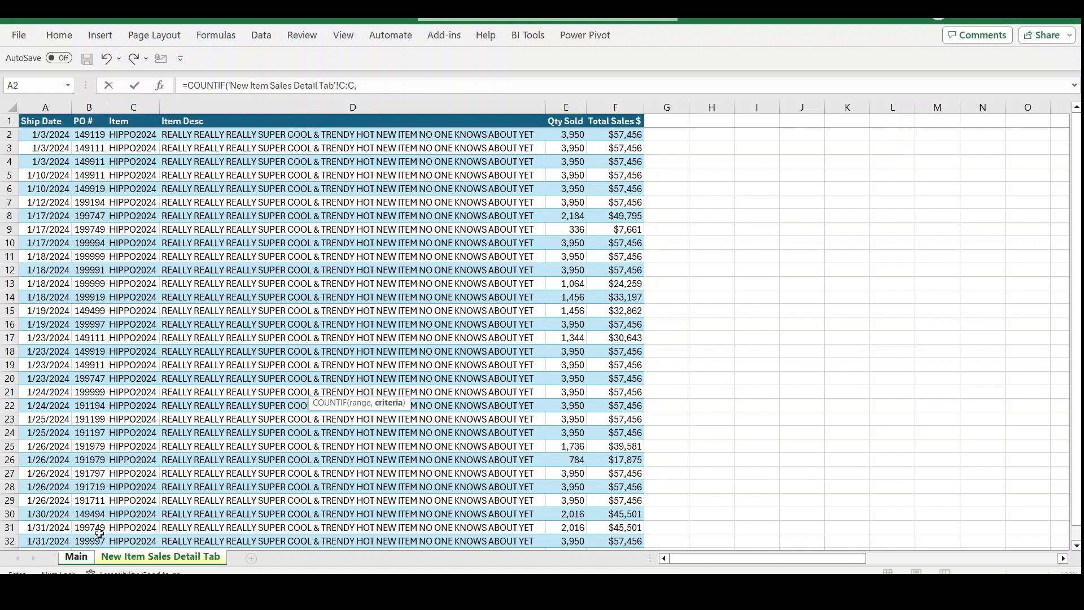
pyautogui.click(84, 556)
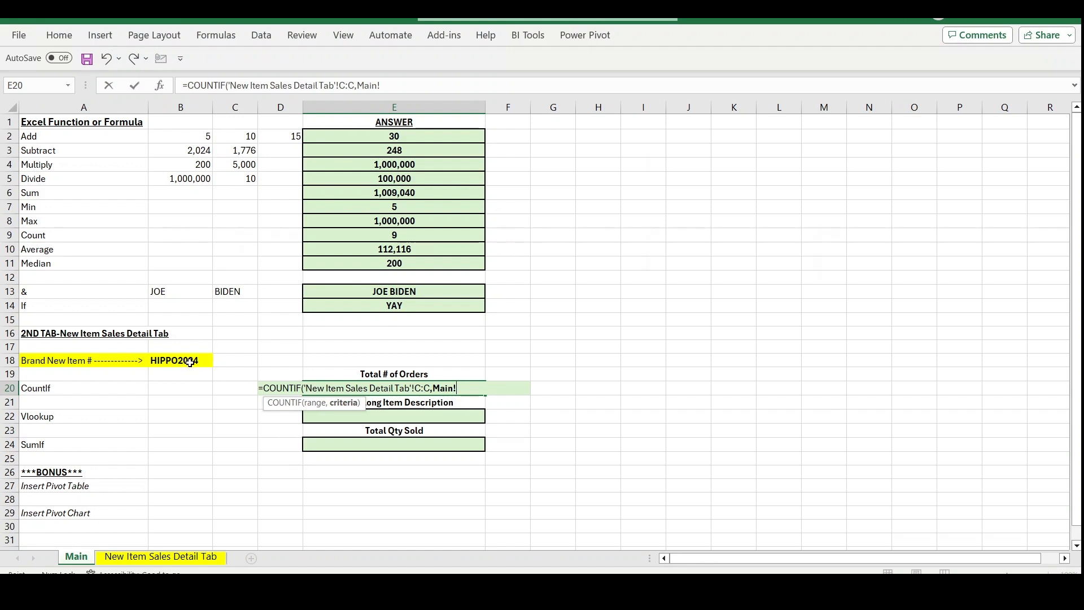
pyautogui.click(192, 358)
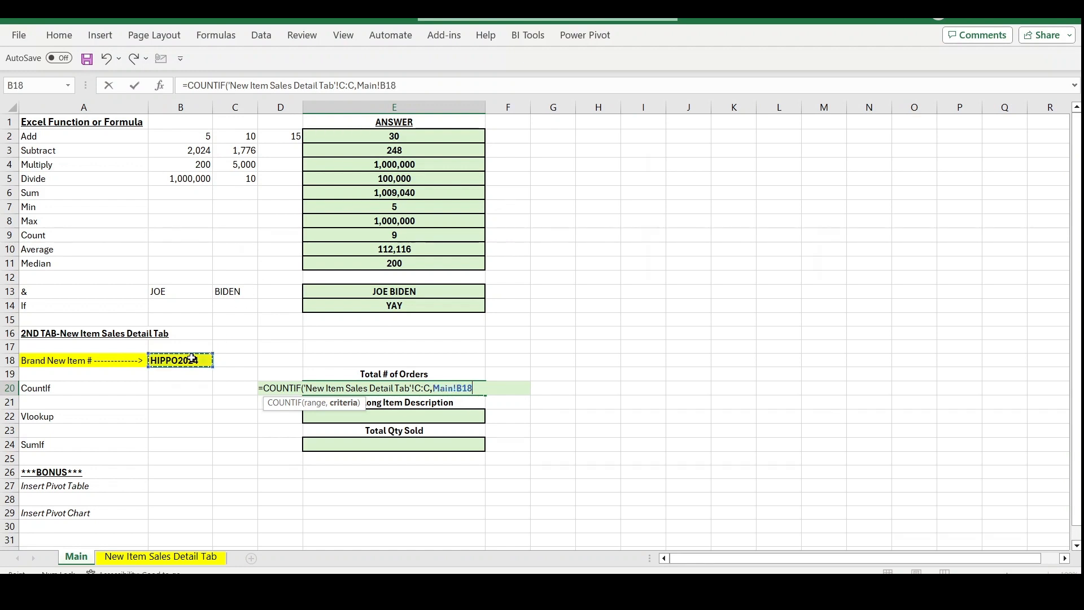
pyautogui.write(')')
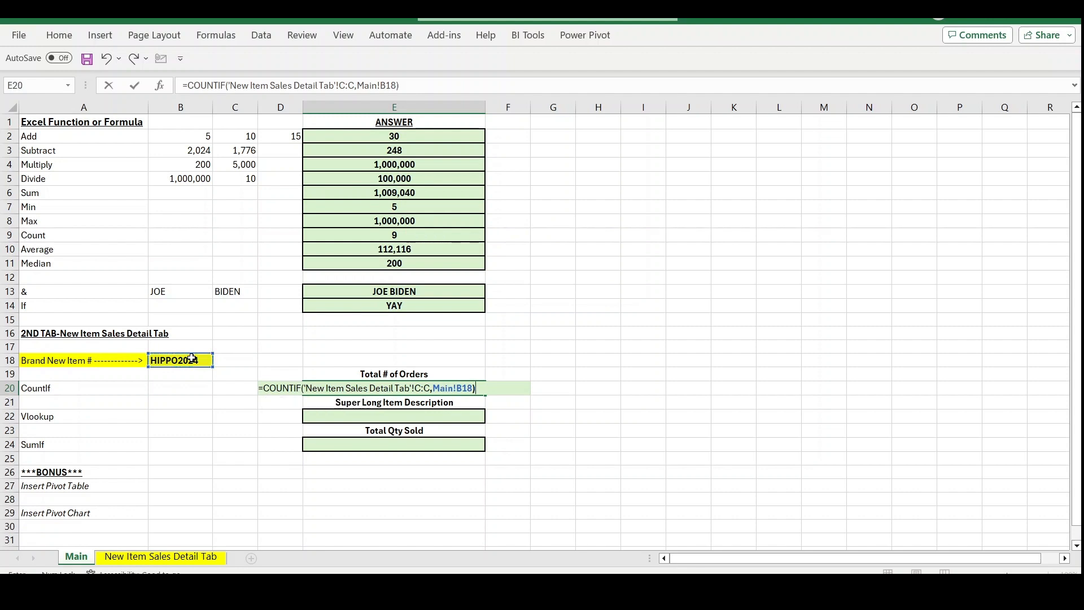
pyautogui.press('Return')
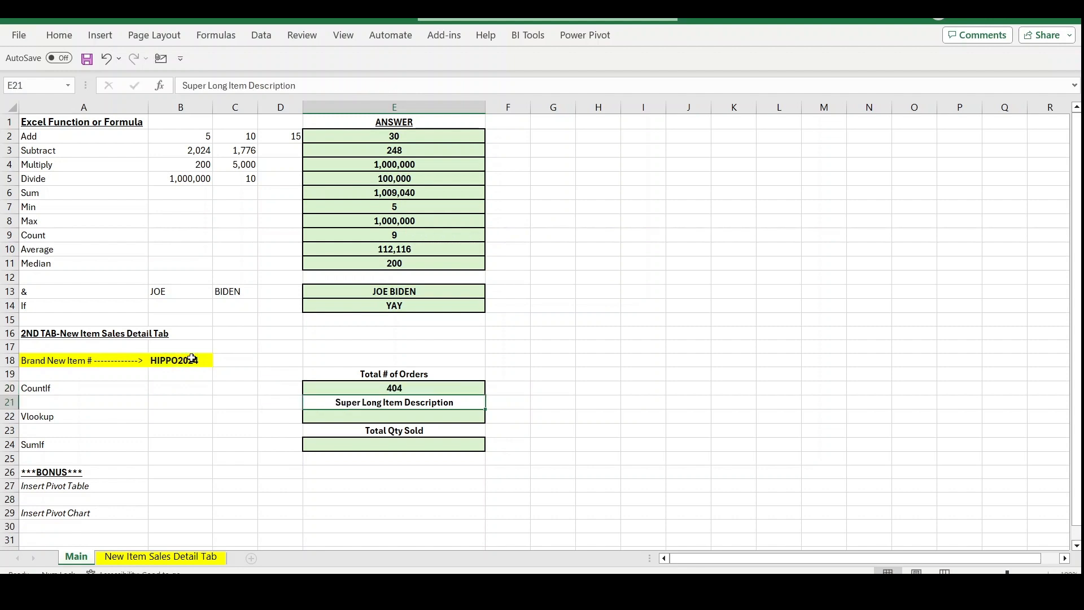
pyautogui.click(399, 389)
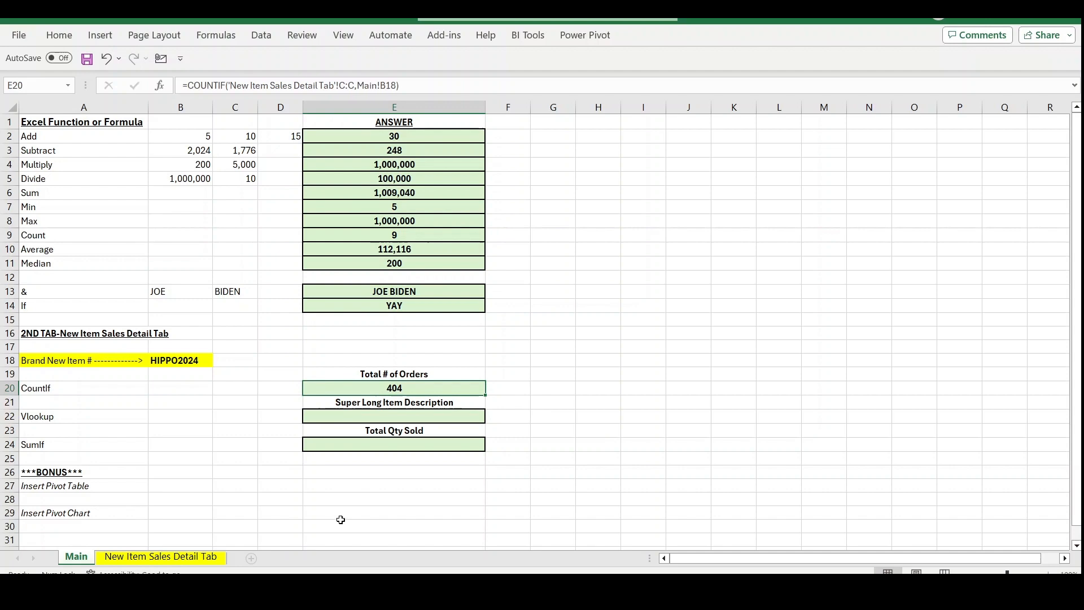
# Check the order count by selecting all Item entries from C2 down on New Item Sales Detail Tab, and return to the Main sheet.
pyautogui.click(199, 558)
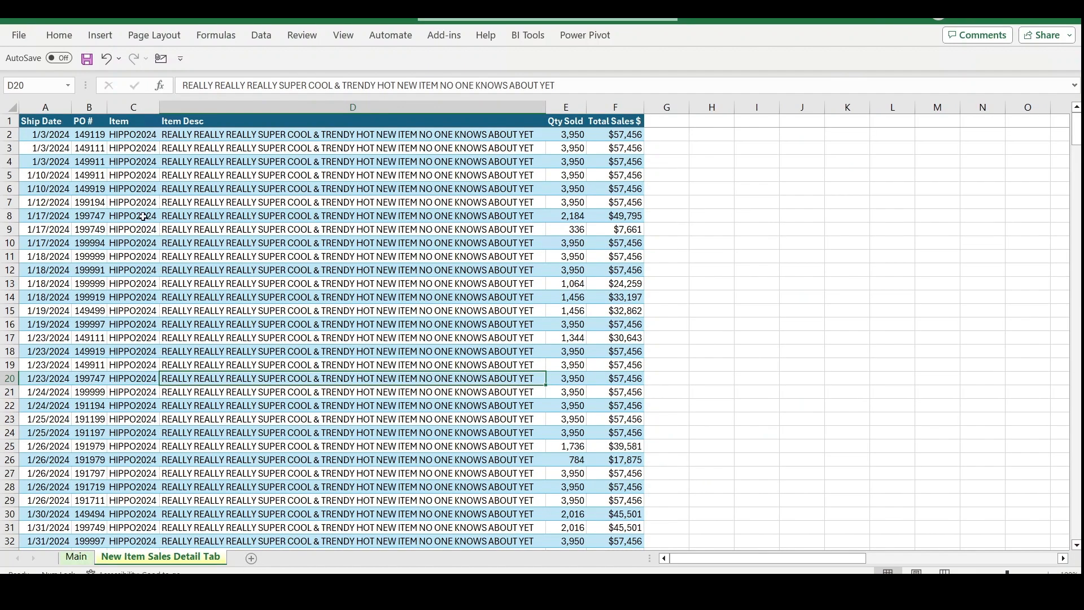
pyautogui.click(129, 205)
pyautogui.hotkey('ctrl', 'Up')
pyautogui.press('Down')
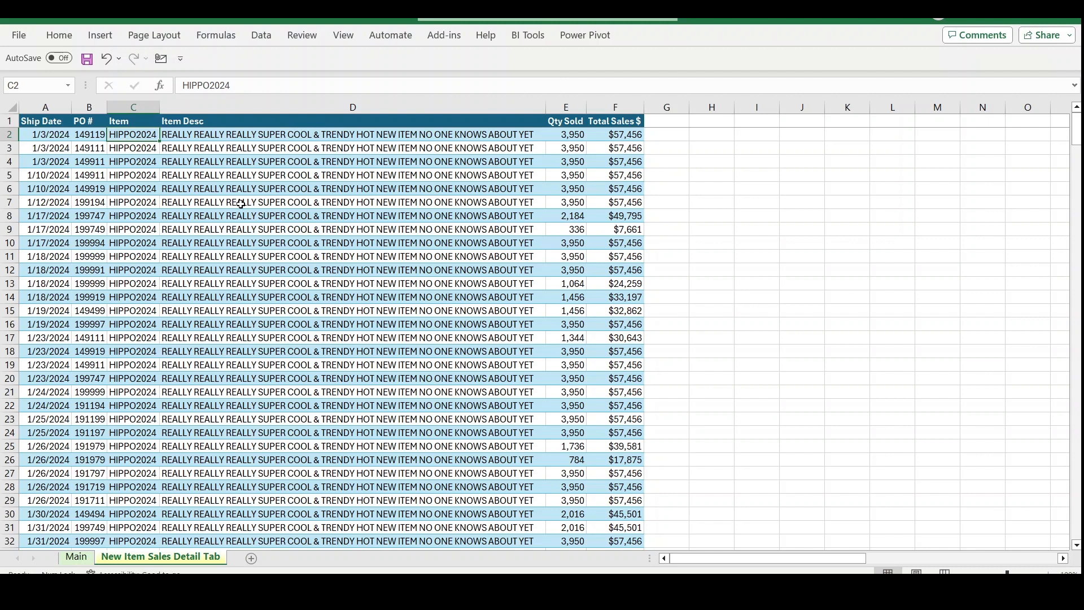
pyautogui.hotkey('ctrl', 'shift', 'Down')
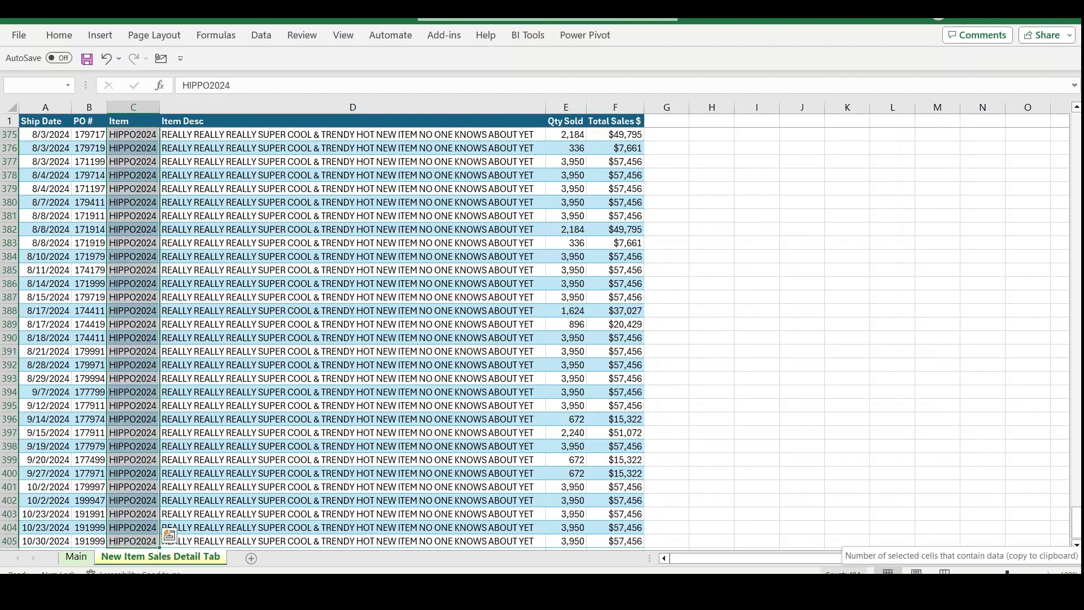
pyautogui.click(78, 557)
# Start a VLOOKUP in answer cell E22 with B18 as lookup value and columns C:D of New Item Sales Detail Tab as table array.
pyautogui.click(383, 416)
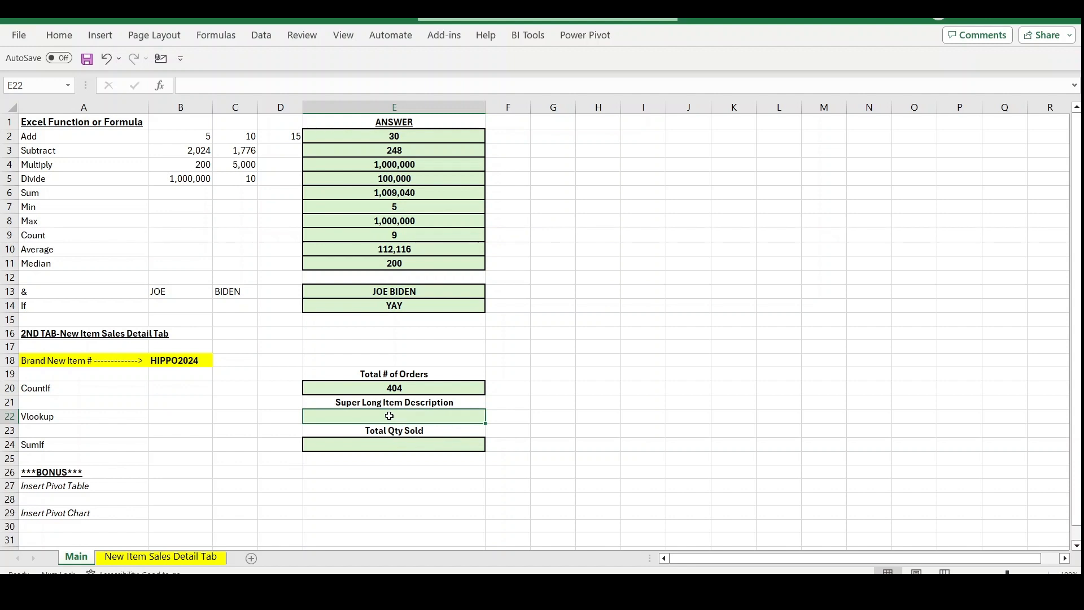
pyautogui.write('=VLOOK')
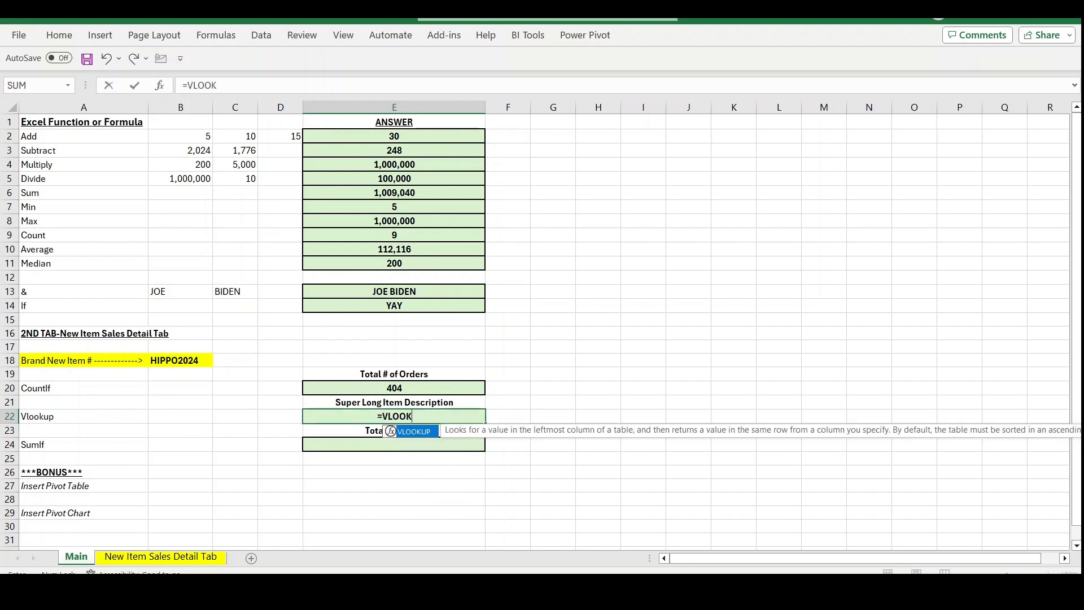
pyautogui.write('UP(')
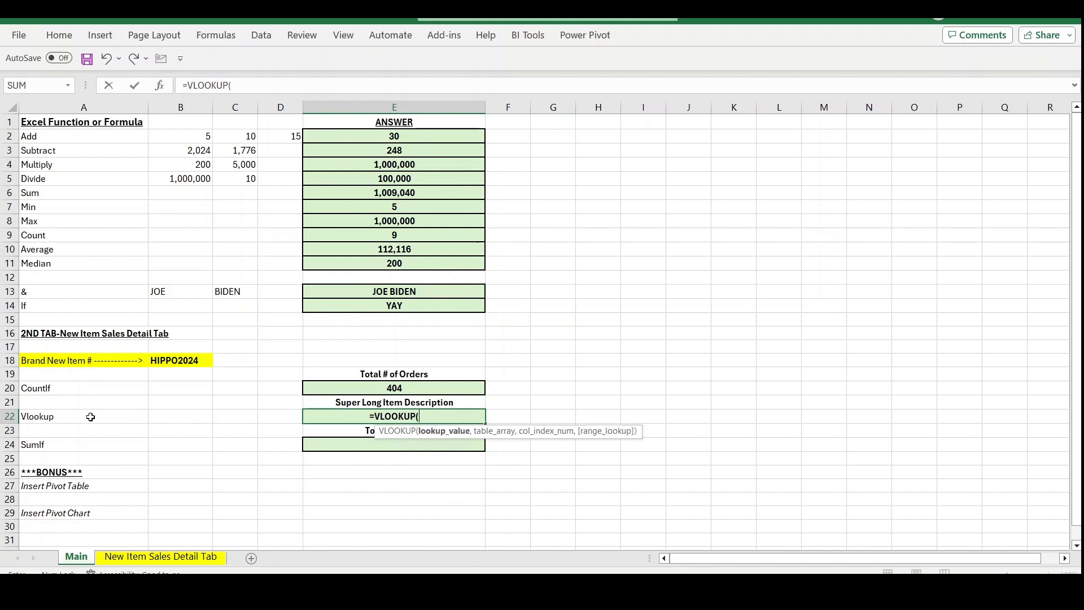
pyautogui.click(183, 362)
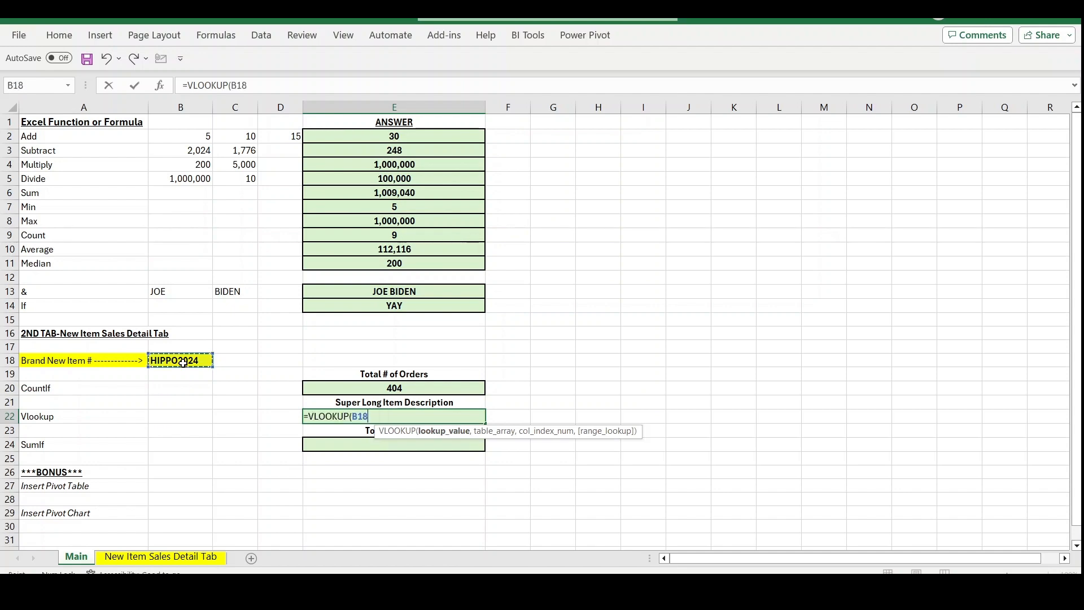
pyautogui.write(',')
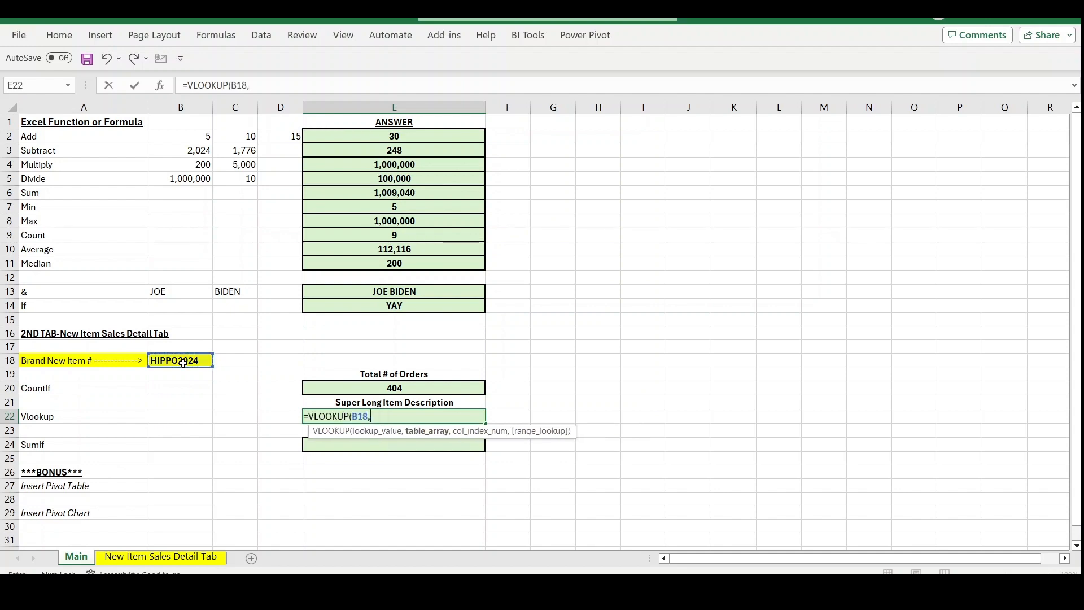
pyautogui.click(191, 559)
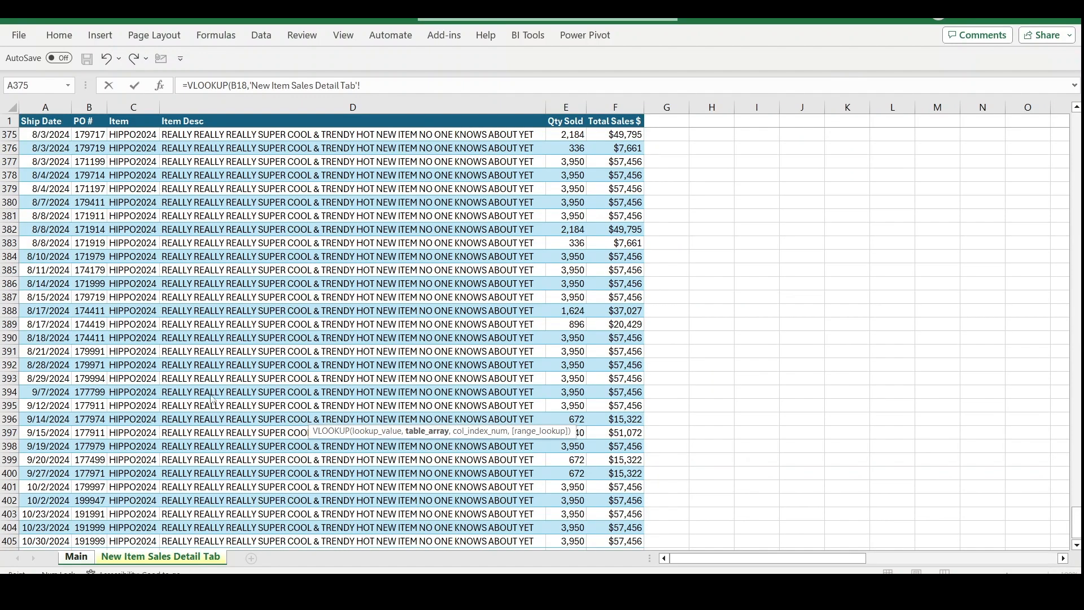
pyautogui.click(142, 107)
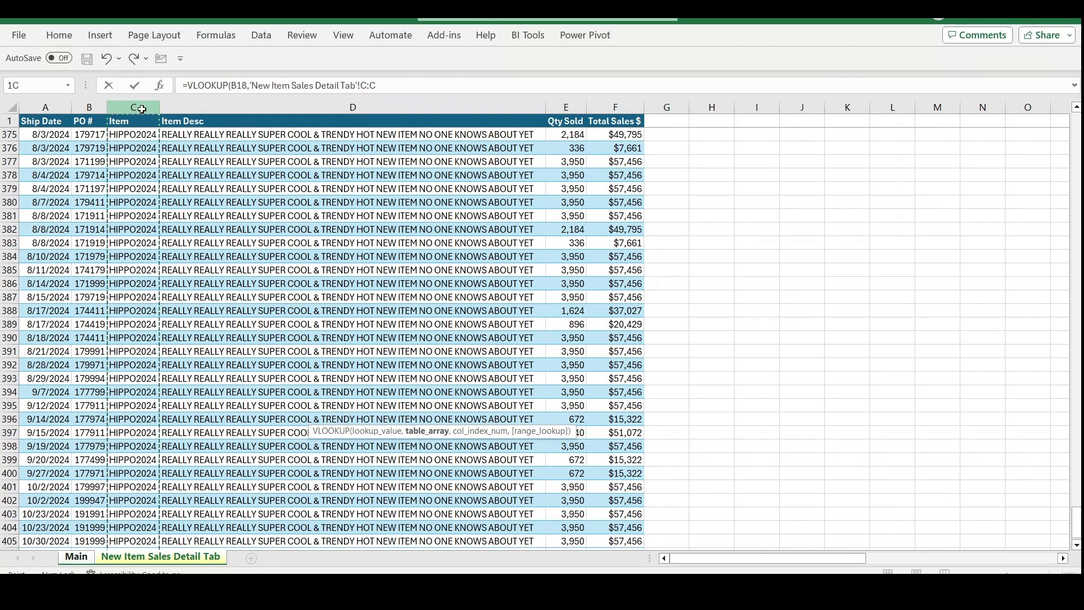
pyautogui.moveTo(141, 109); pyautogui.dragTo(229, 110)
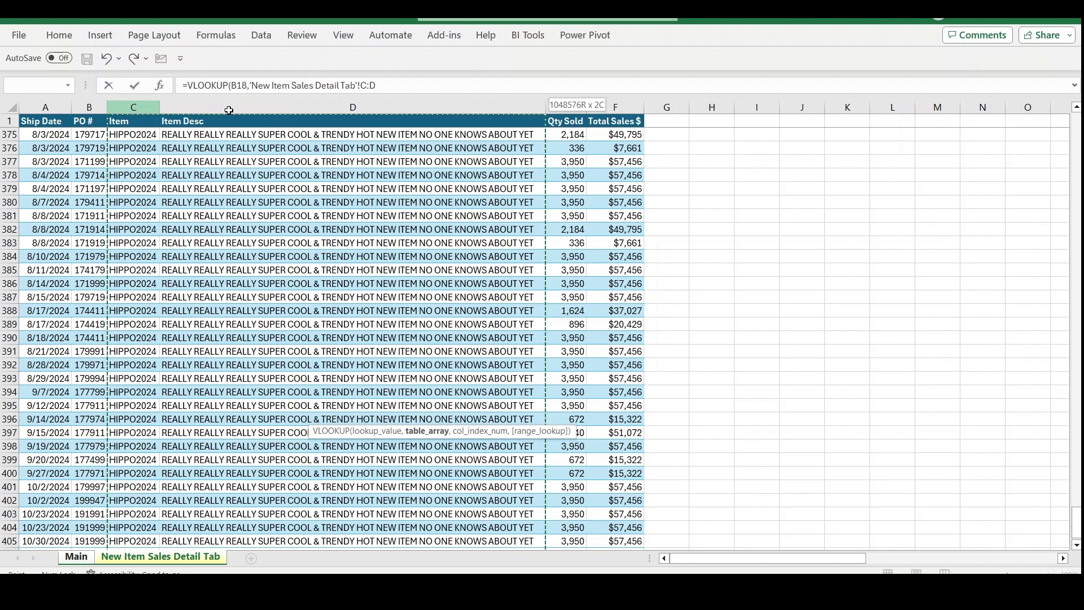
pyautogui.moveTo(229, 110); pyautogui.dragTo(228, 107)
# Complete the VLOOKUP with column index 2 and FALSE for an exact match, and reselect cell E22.
pyautogui.write(',')
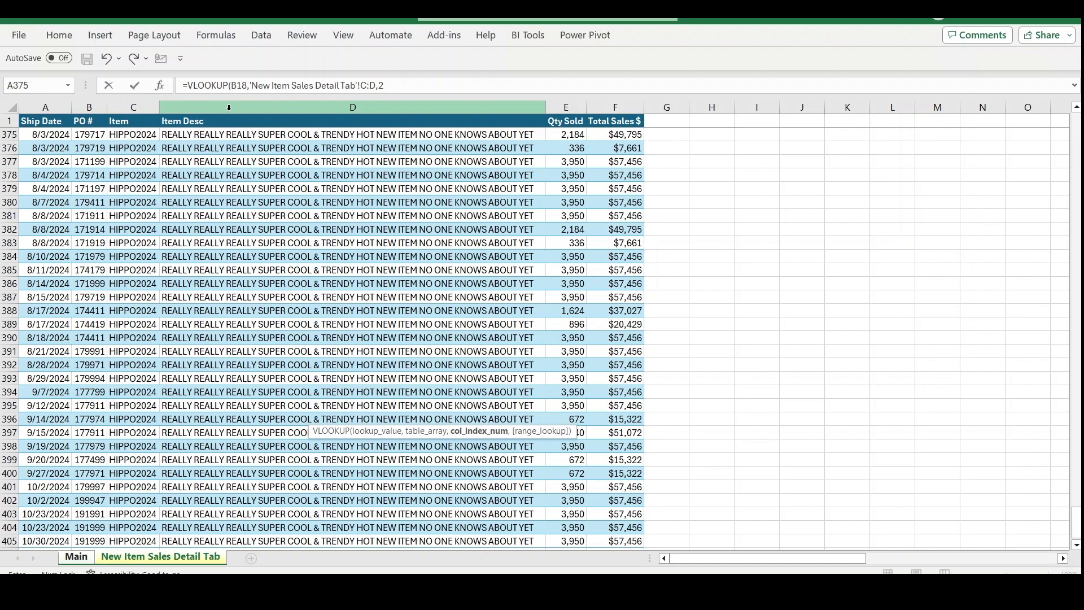
pyautogui.write('2,FALSE')
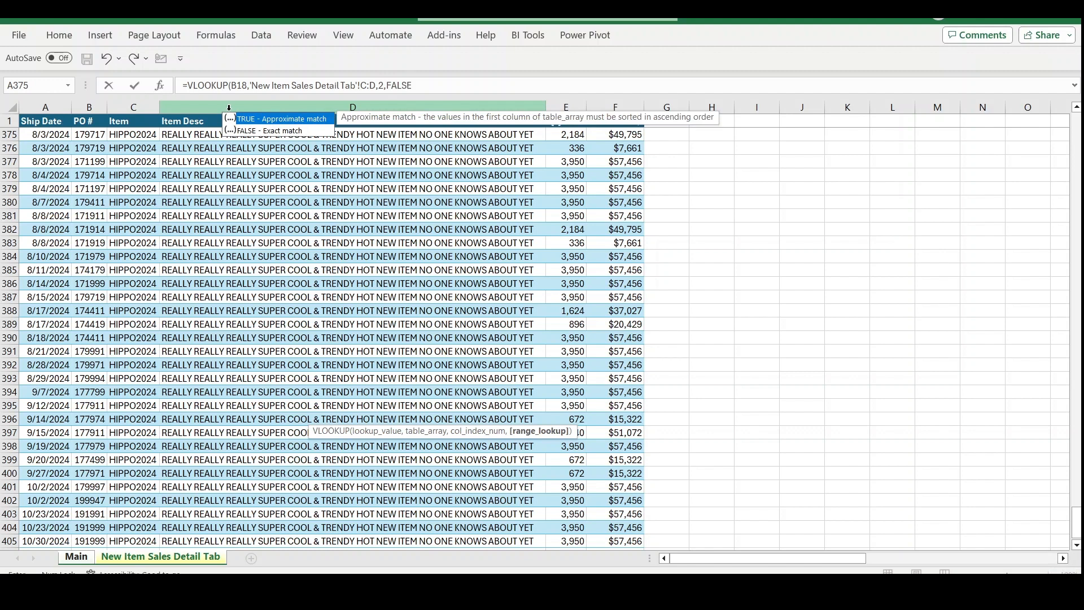
pyautogui.write(')')
pyautogui.press('Return')
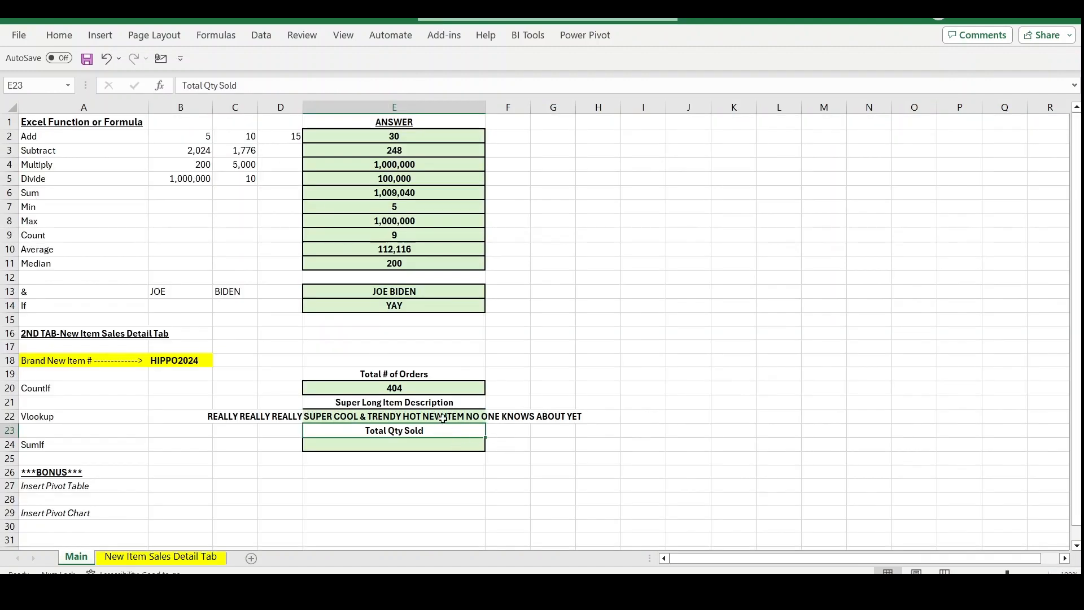
pyautogui.click(443, 417)
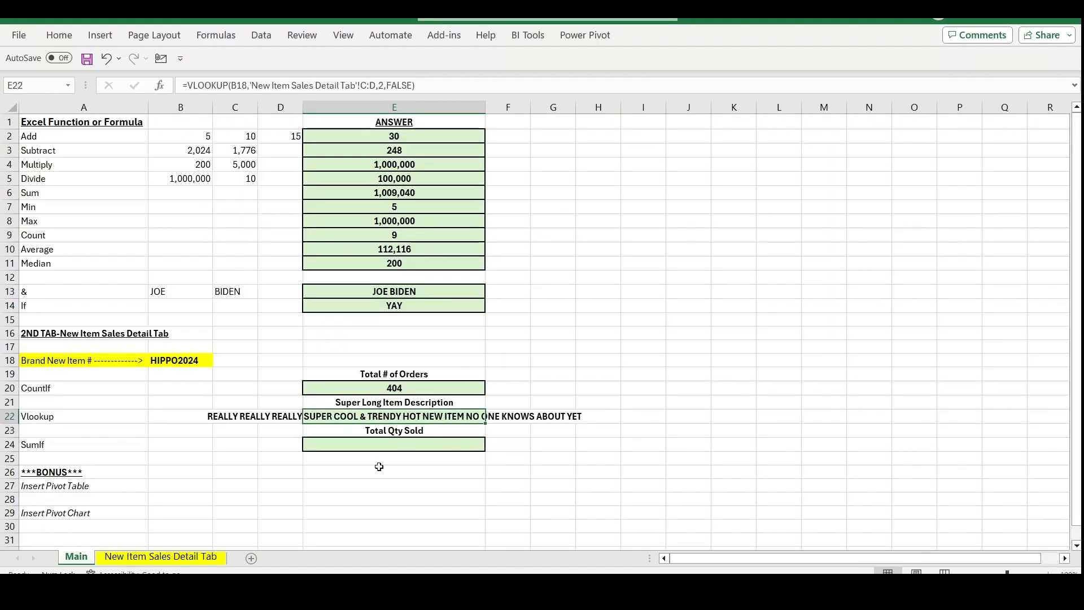
# Review the VLOOKUP's source data: item number cell B18 and the Item and Item Desc columns on New Item Sales Detail Tab.
pyautogui.click(180, 362)
pyautogui.click(195, 558)
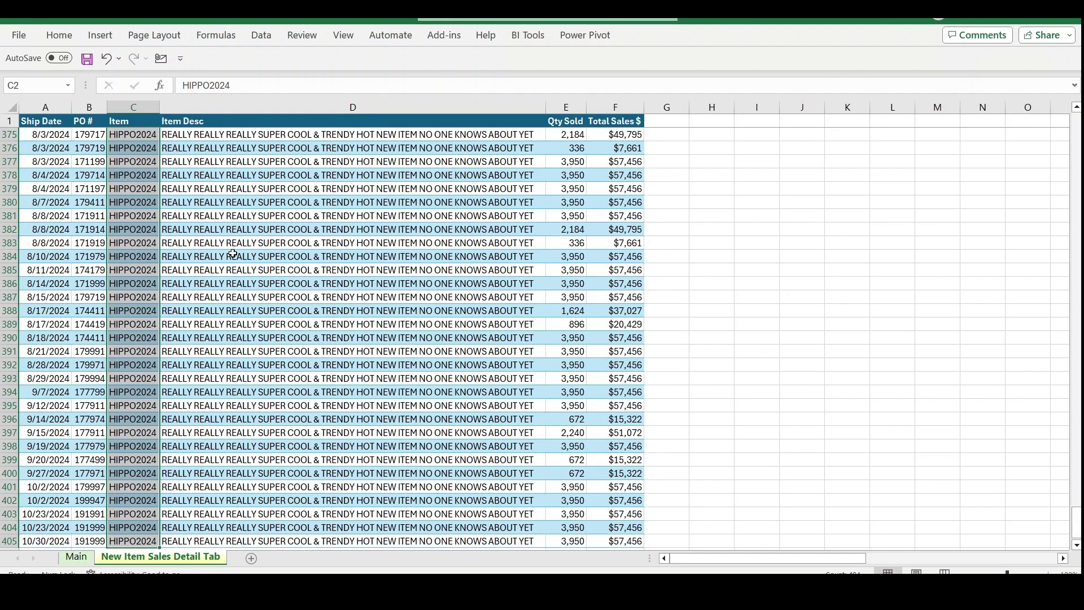
pyautogui.click(140, 106)
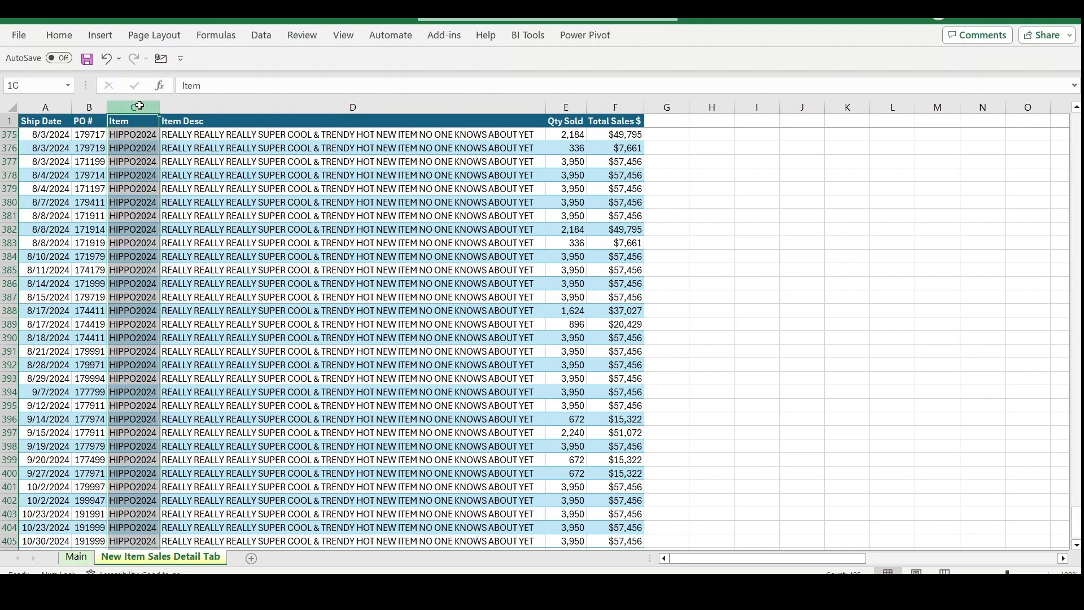
pyautogui.moveTo(140, 106); pyautogui.dragTo(247, 121)
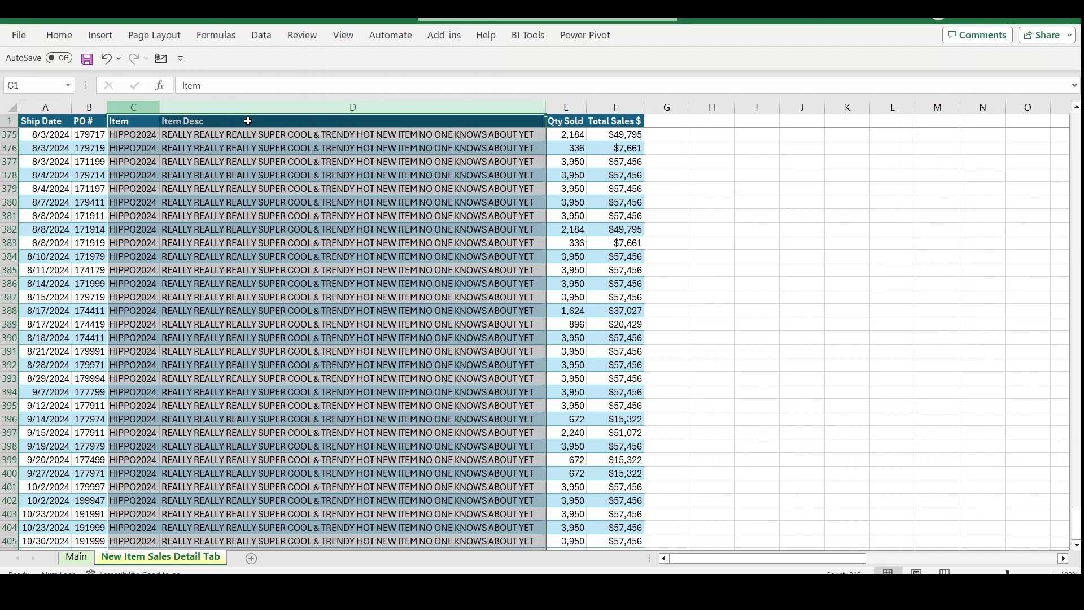
pyautogui.click(244, 134)
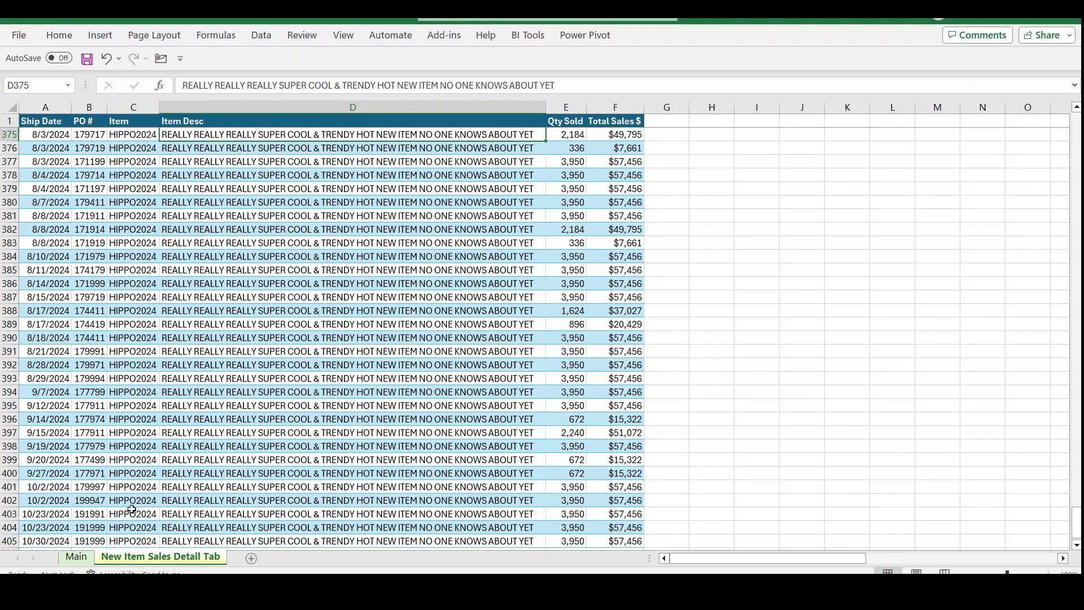
pyautogui.click(76, 556)
# Start a SUMIF in answer cell E24 with column C of New Item Sales Detail Tab as range and Main cell B18 as criteria.
pyautogui.click(375, 443)
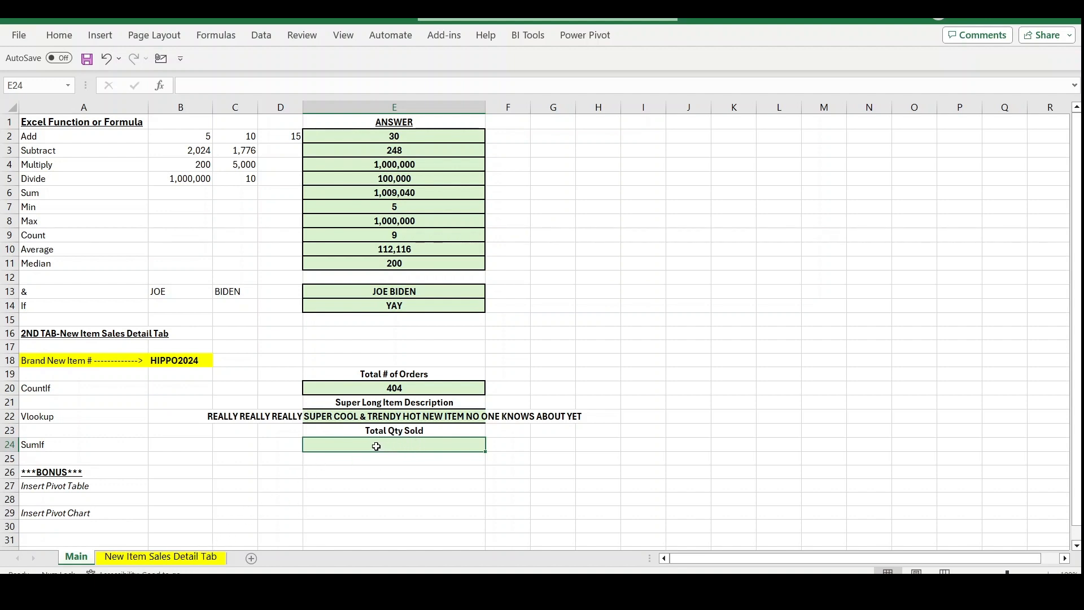
pyautogui.write('=')
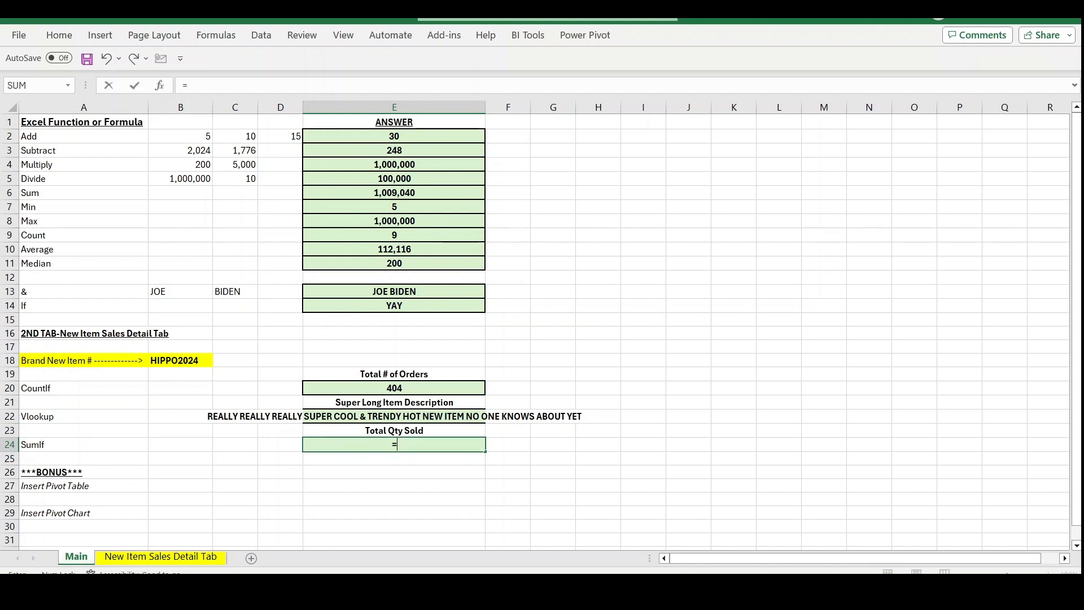
pyautogui.write('SUMIF(')
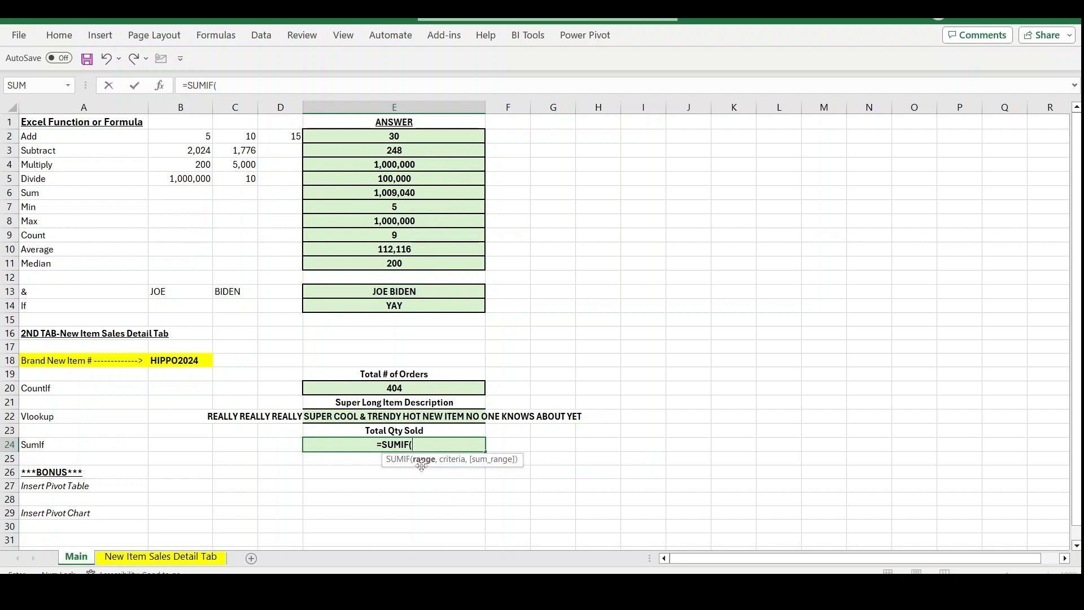
pyautogui.click(199, 558)
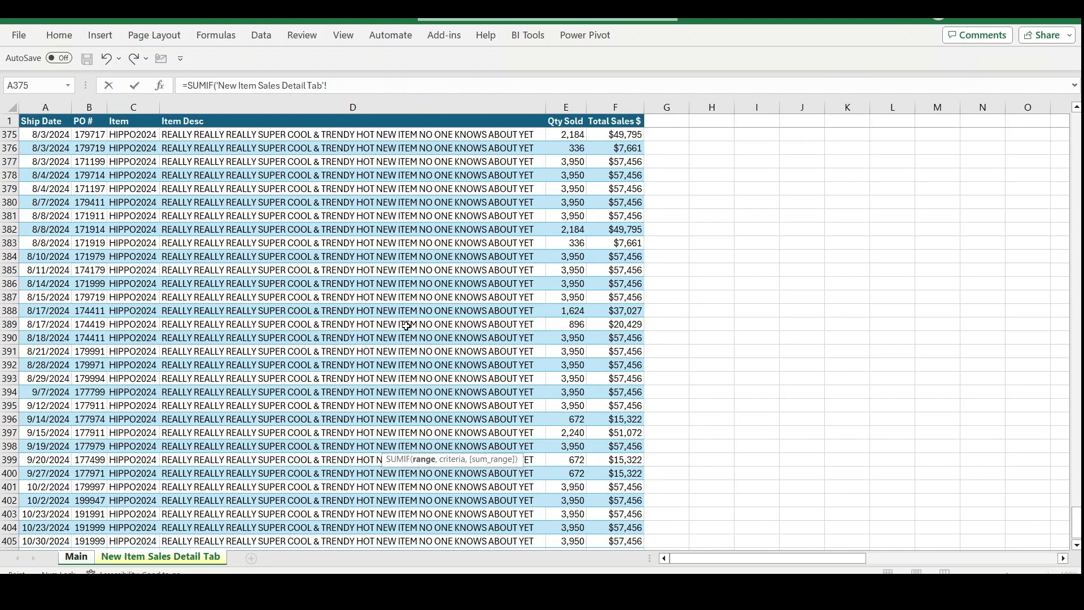
pyautogui.click(144, 105)
pyautogui.write(',')
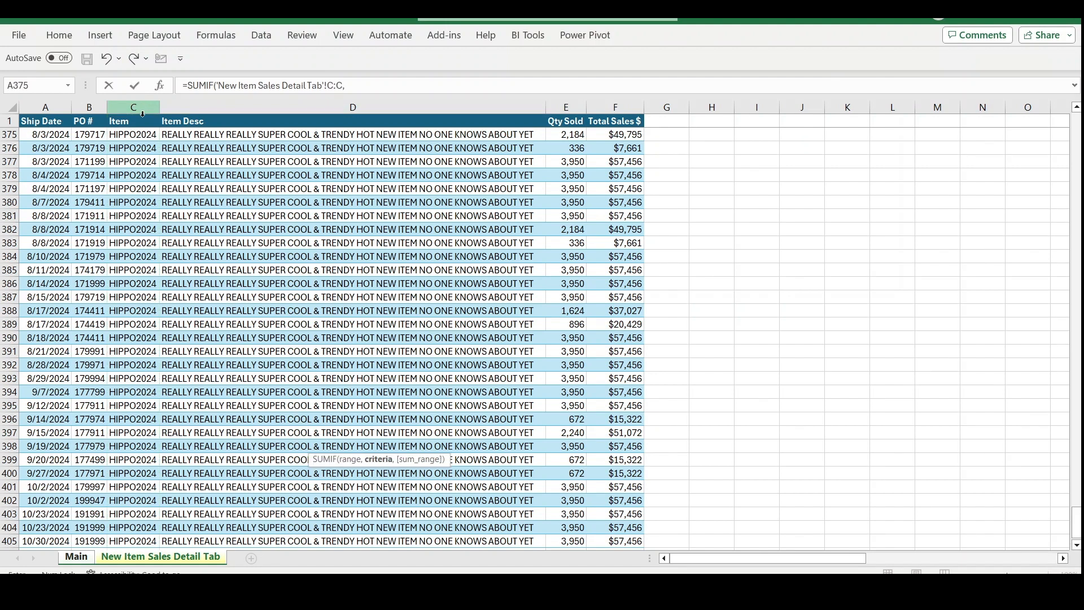
pyautogui.click(84, 556)
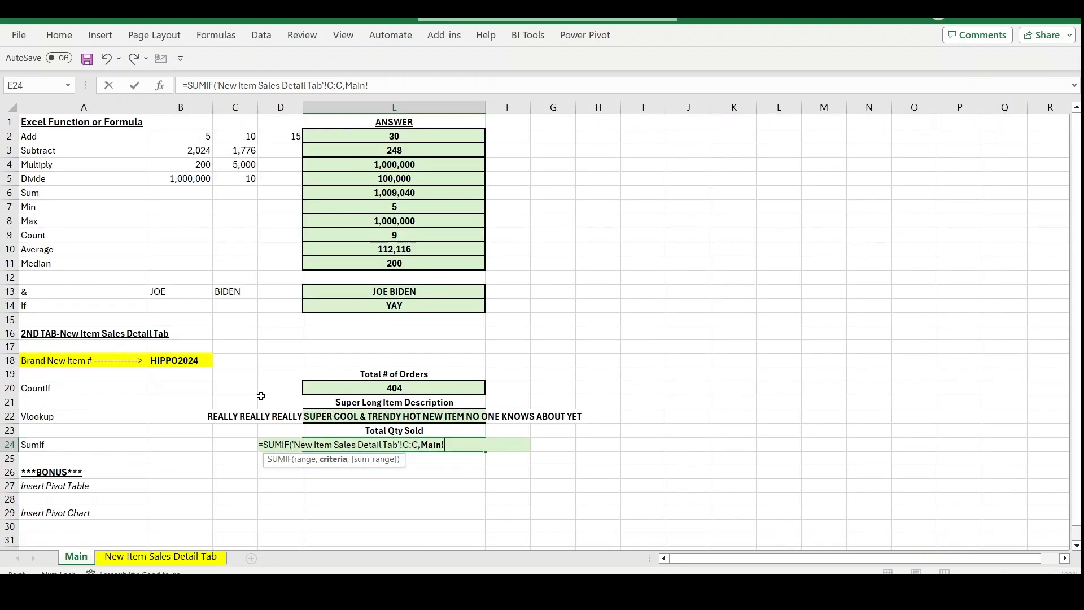
pyautogui.click(175, 362)
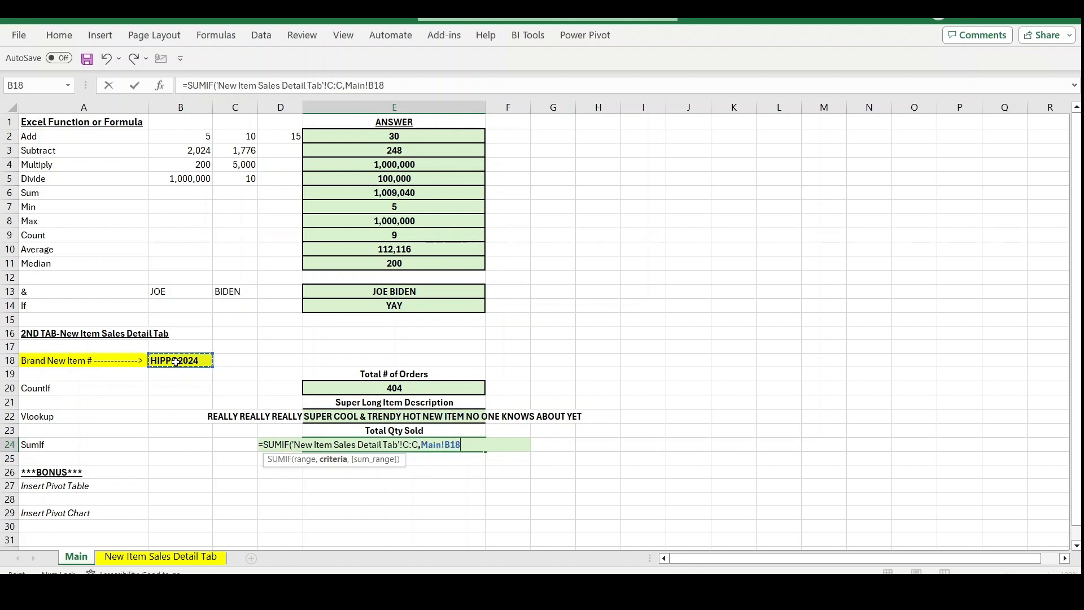
pyautogui.write(',')
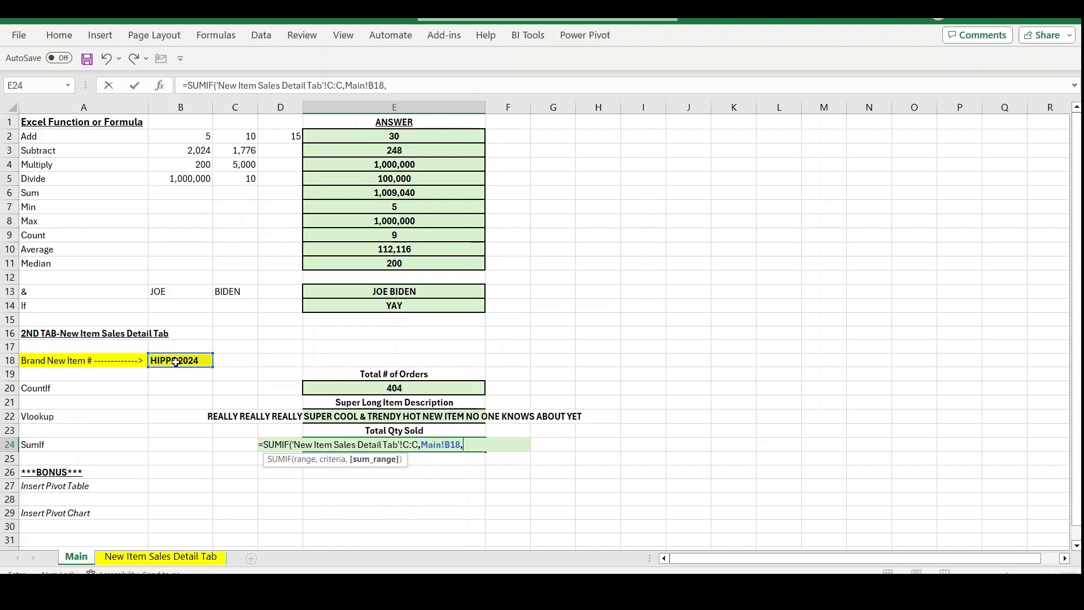
# Complete the SUMIF with the Qty Sold column E of New Item Sales Detail Tab as sum range, and reselect cell E24.
pyautogui.click(193, 557)
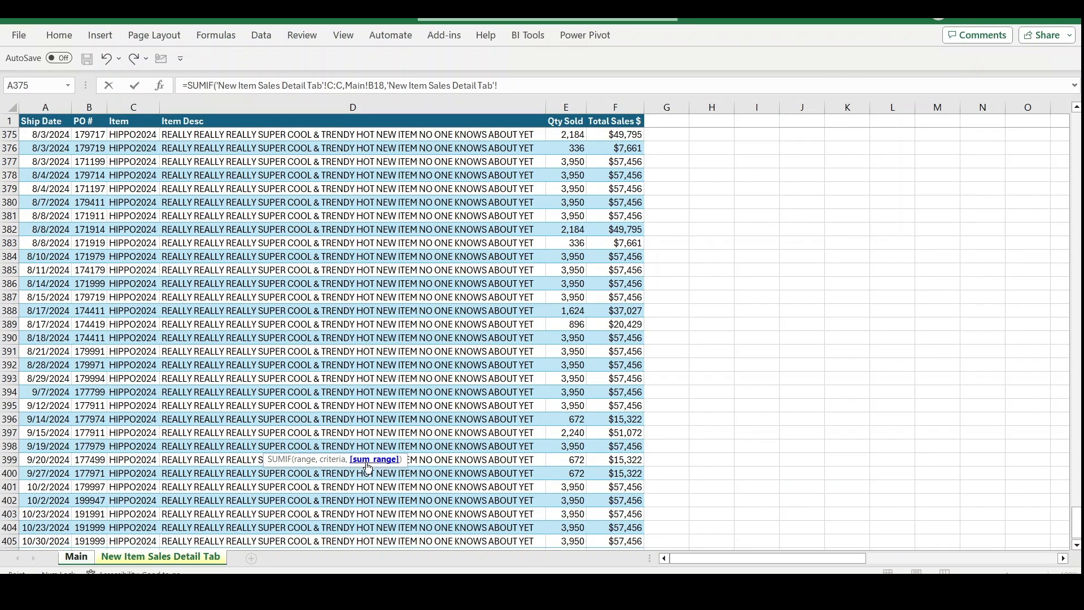
pyautogui.click(567, 105)
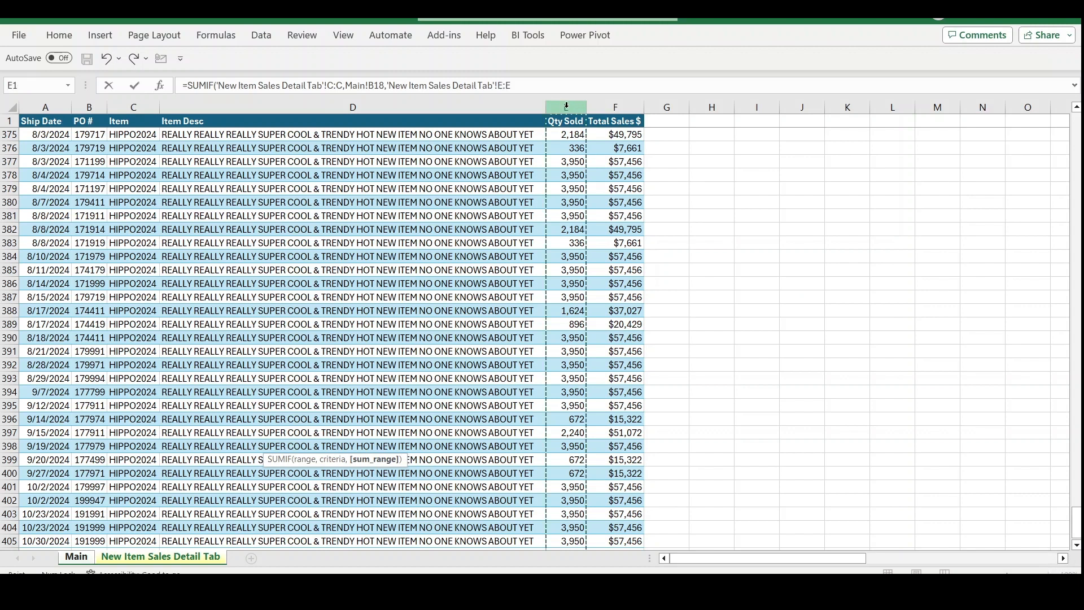
pyautogui.write(')')
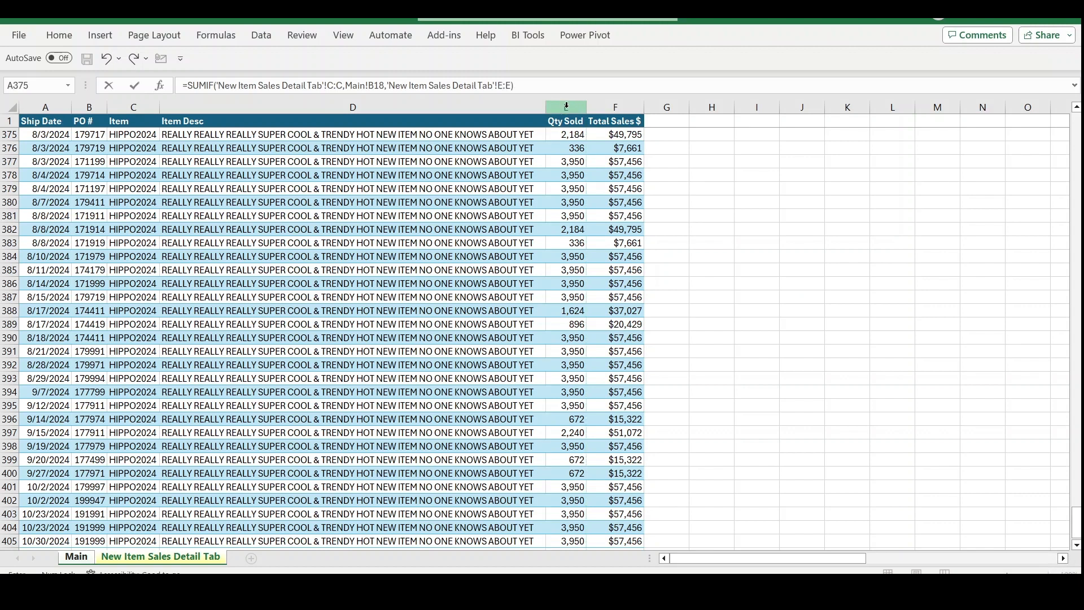
pyautogui.press('Return')
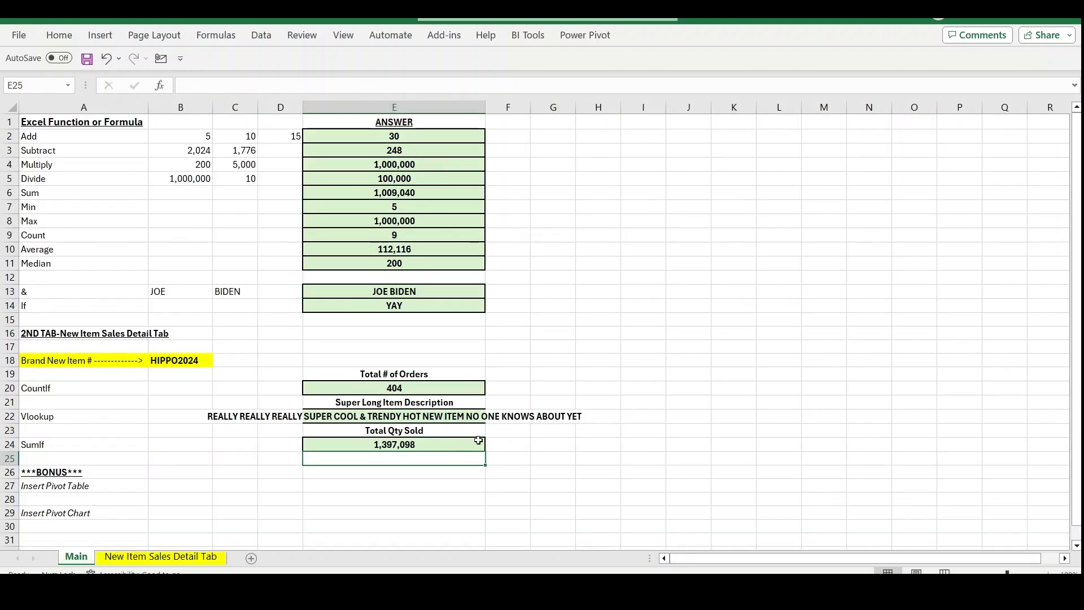
pyautogui.click(433, 443)
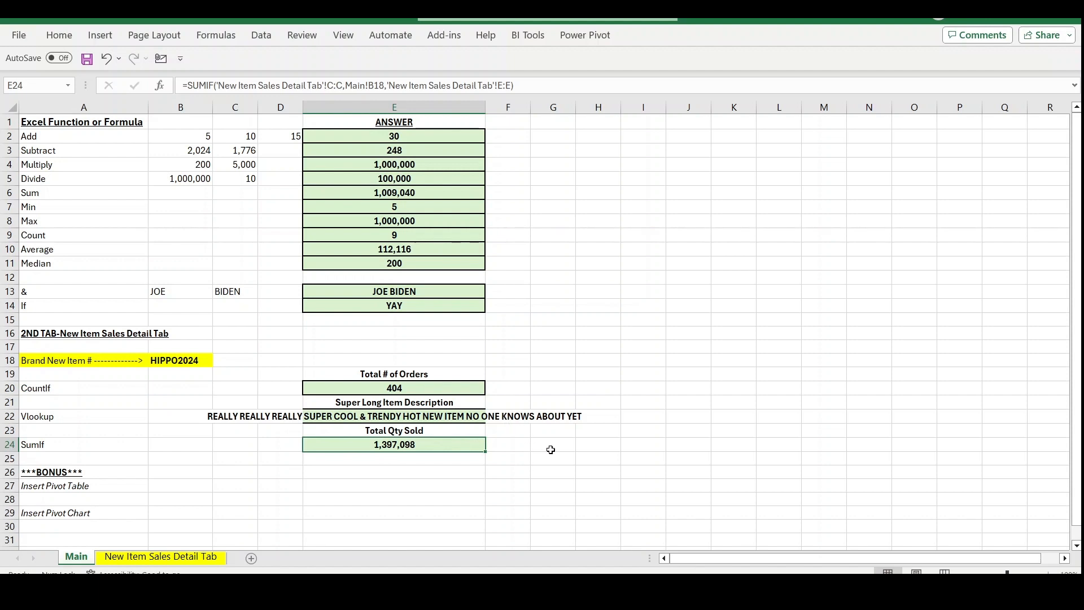
# Go to New Item Sales Detail Tab, dismiss the low-battery alert, and select the entire sales data range including headers.
pyautogui.click(447, 418)
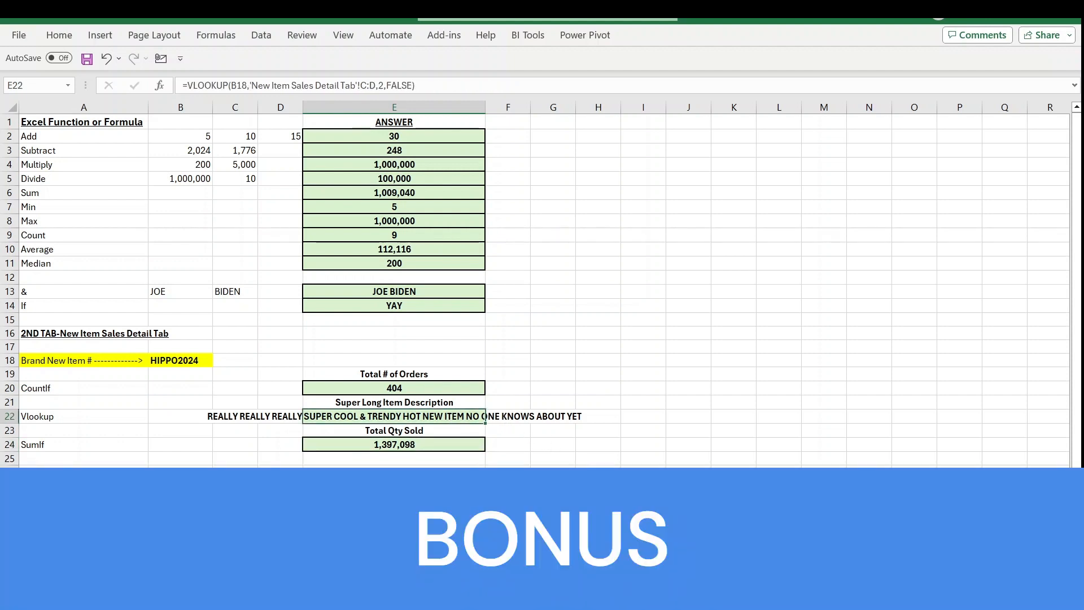
pyautogui.click(429, 486)
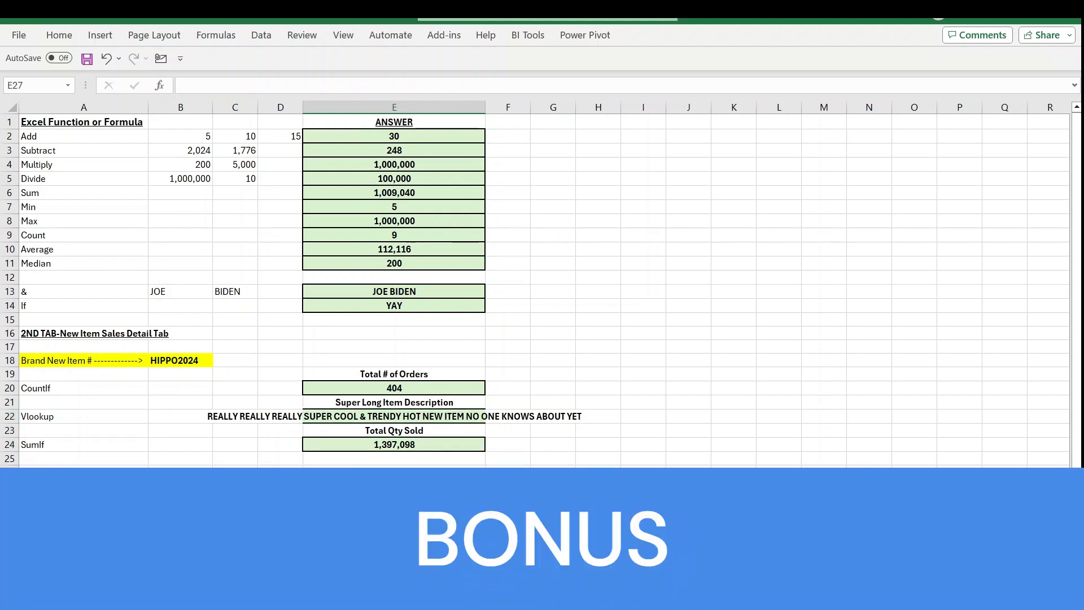
pyautogui.hotkey('ctrl', 'pagedown')
pyautogui.click(425, 232)
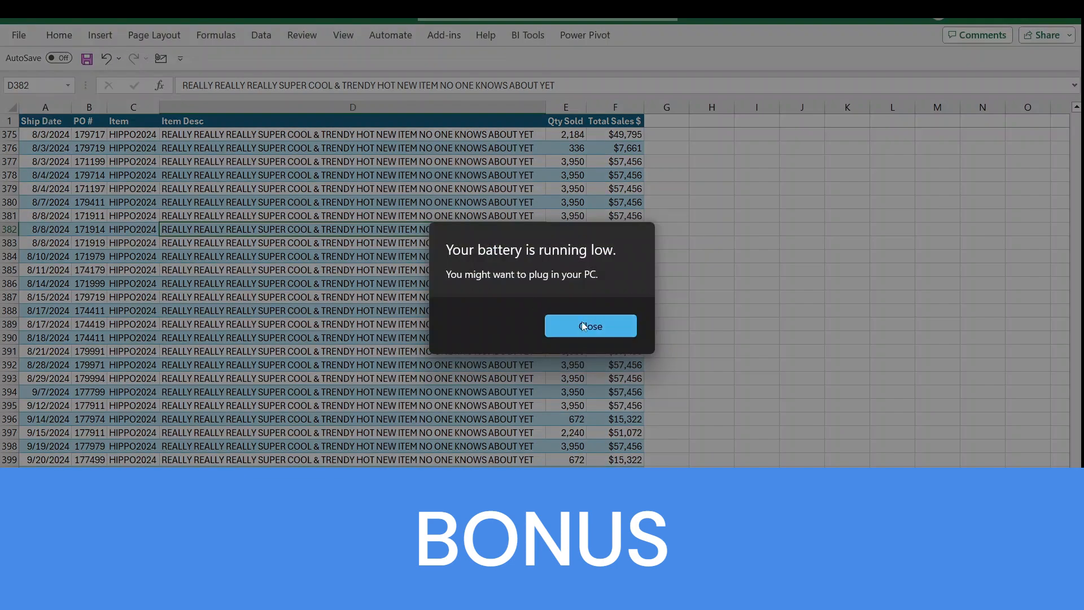
pyautogui.click(571, 325)
pyautogui.click(53, 122)
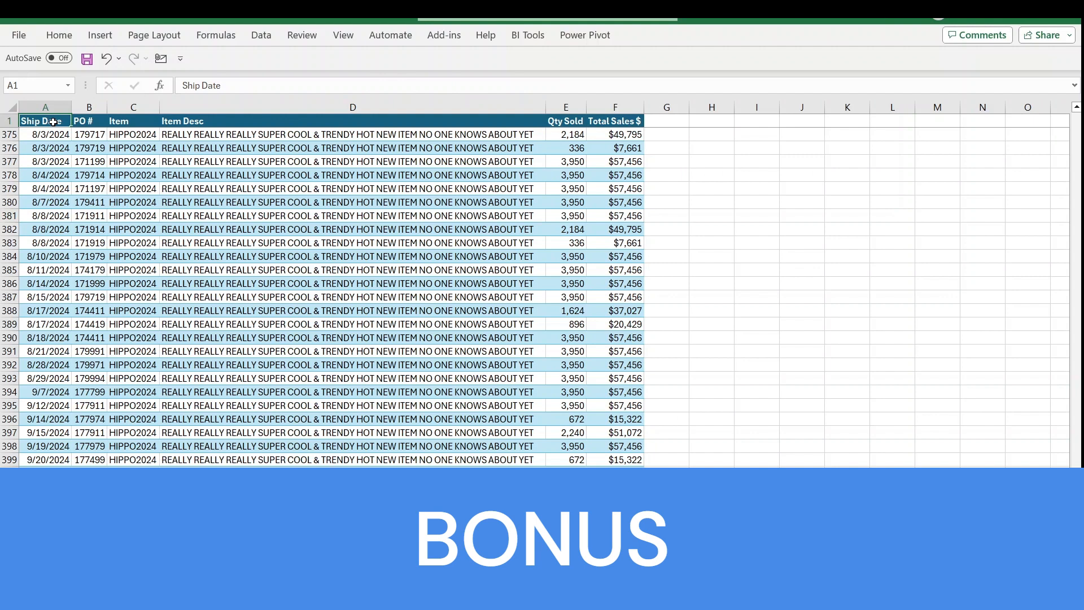
pyautogui.hotkey('ctrl', 'a')
pyautogui.click(54, 122)
pyautogui.click(136, 204)
pyautogui.click(274, 270)
pyautogui.click(243, 338)
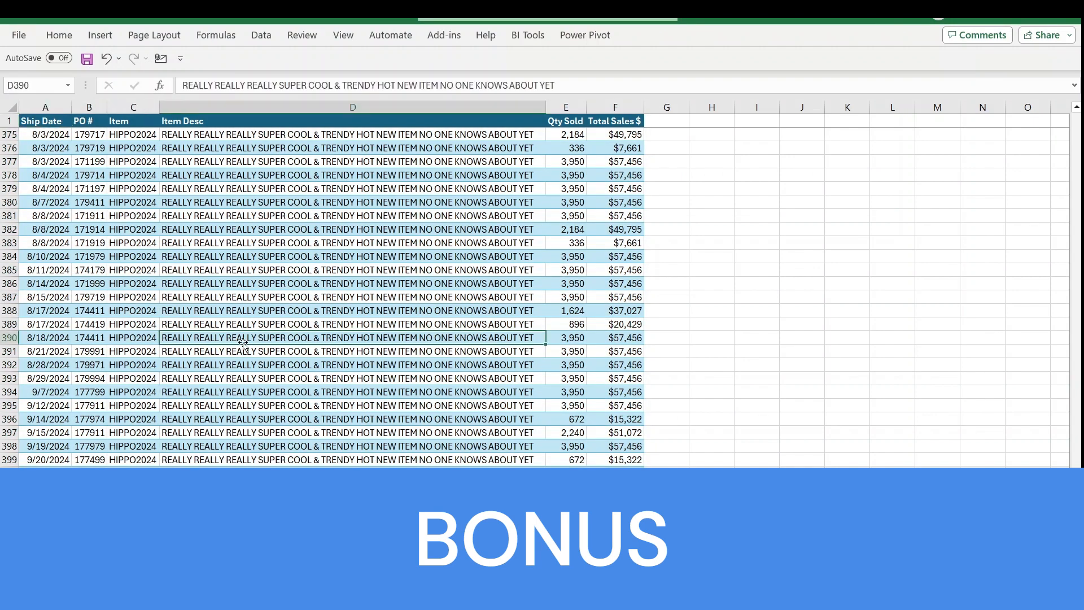
pyautogui.hotkey('ctrl', 'a')
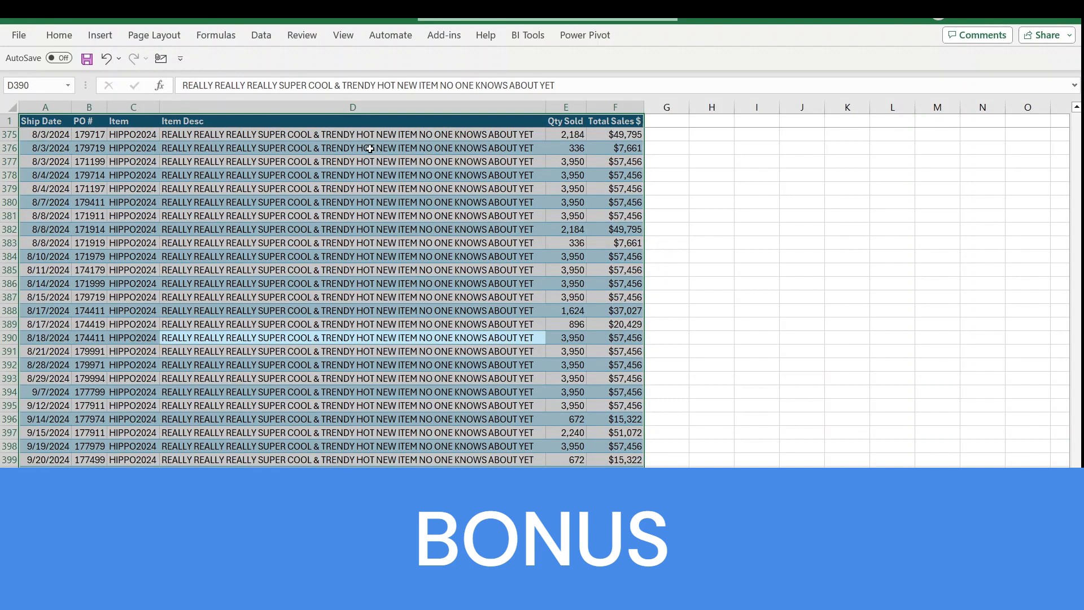
# Insert a PivotTable from the selected range A1:F405 on a new worksheet.
pyautogui.click(100, 38)
pyautogui.click(26, 89)
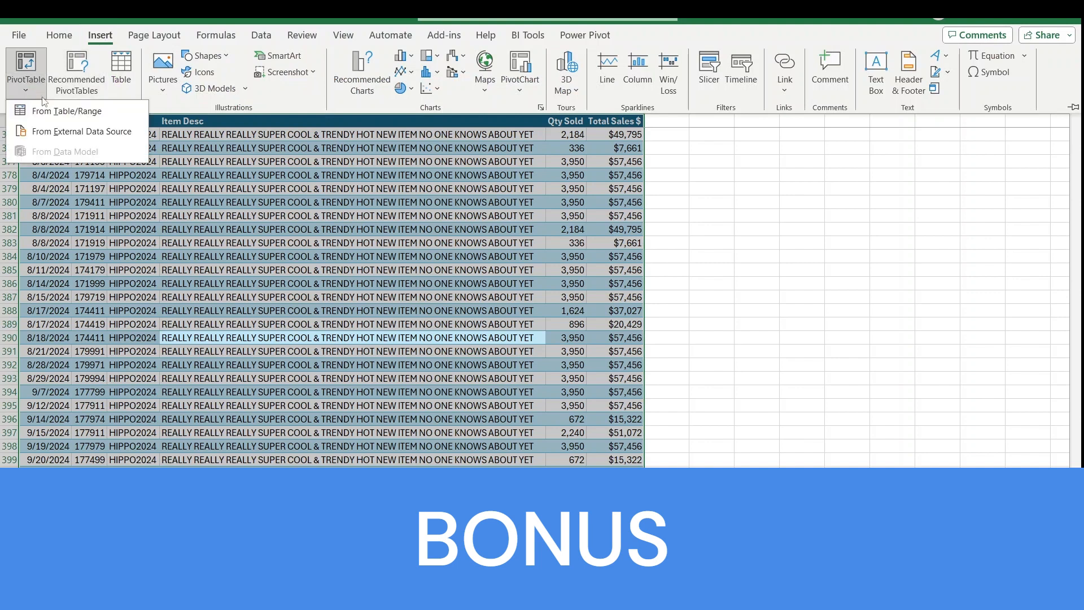
pyautogui.click(69, 111)
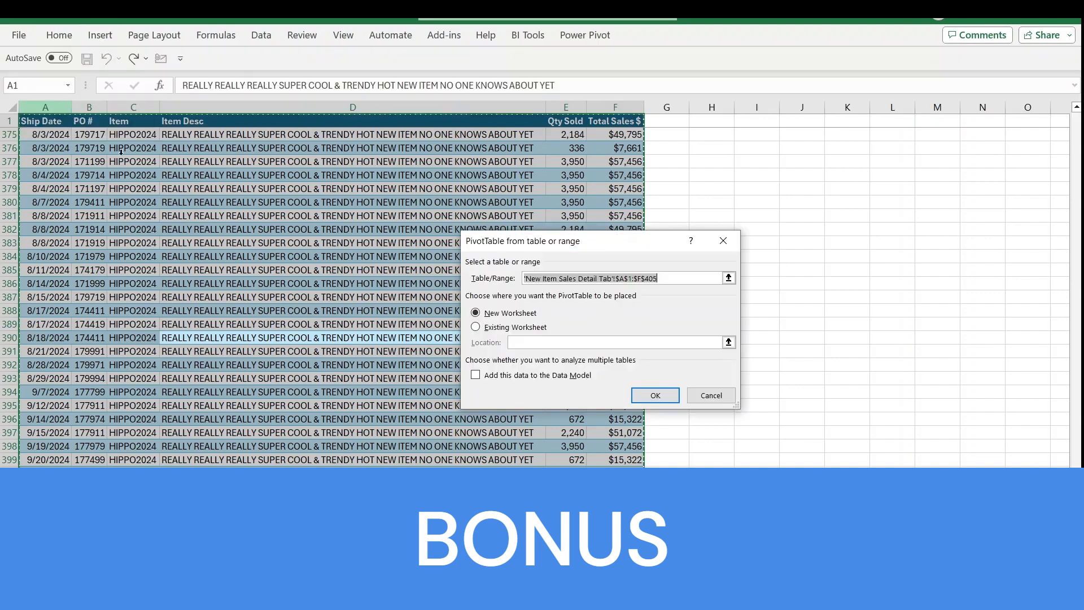
pyautogui.click(655, 395)
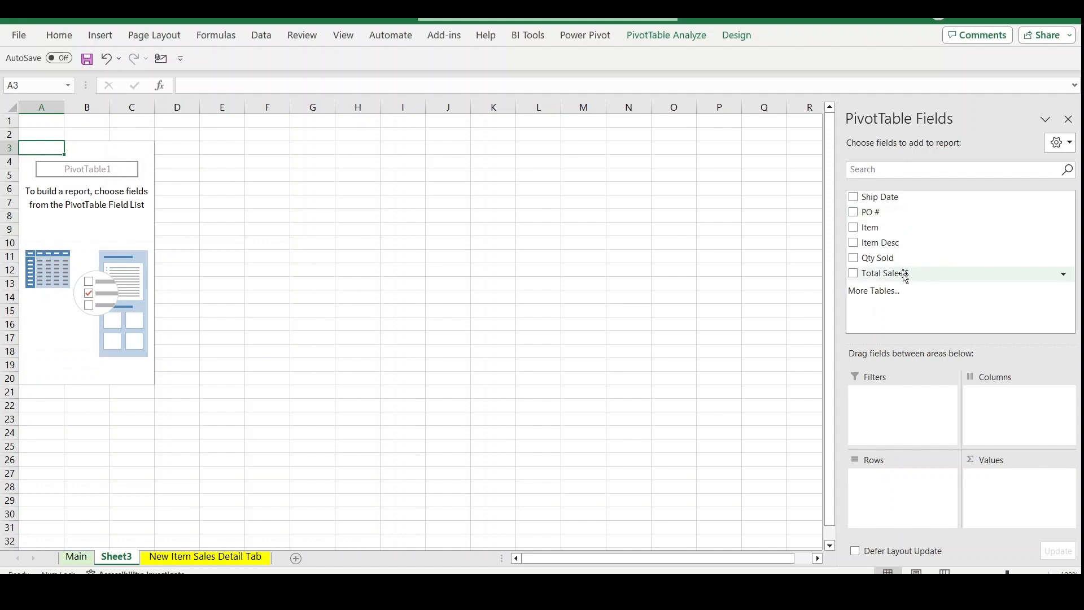
# Add Total Sales $ to the PivotTable's values and Ship Date to its rows to summarize sales by month.
pyautogui.moveTo(904, 276); pyautogui.dragTo(1017, 502)
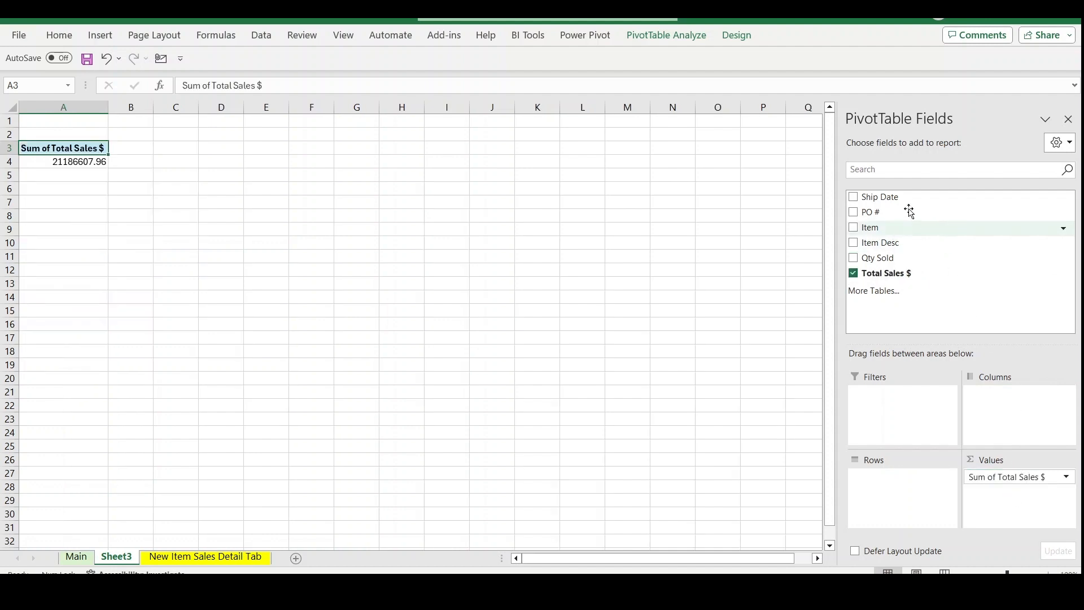
pyautogui.moveTo(886, 201); pyautogui.dragTo(911, 501)
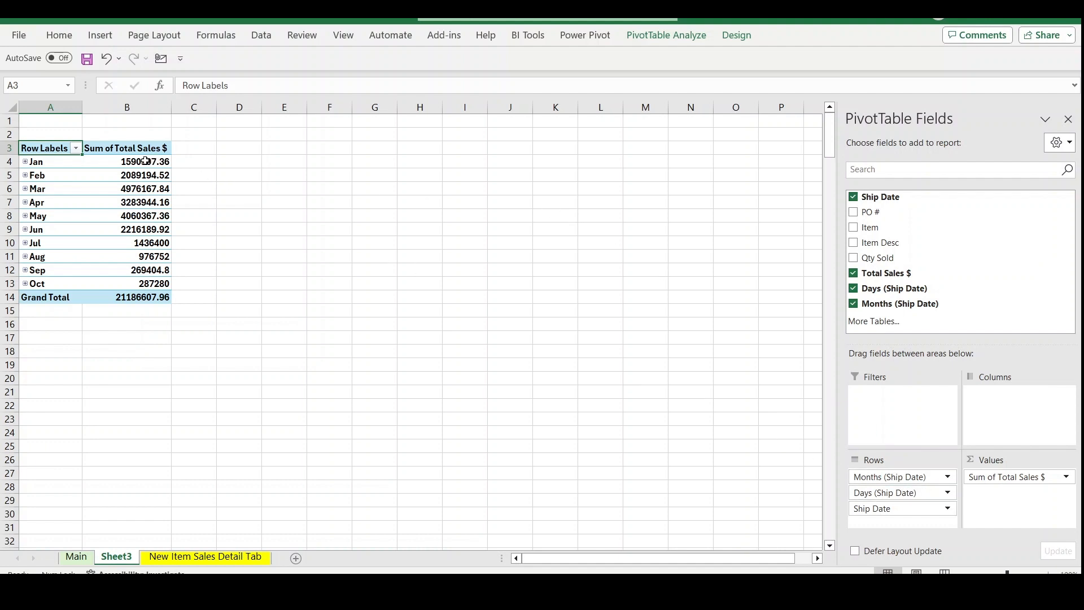
pyautogui.click(119, 164)
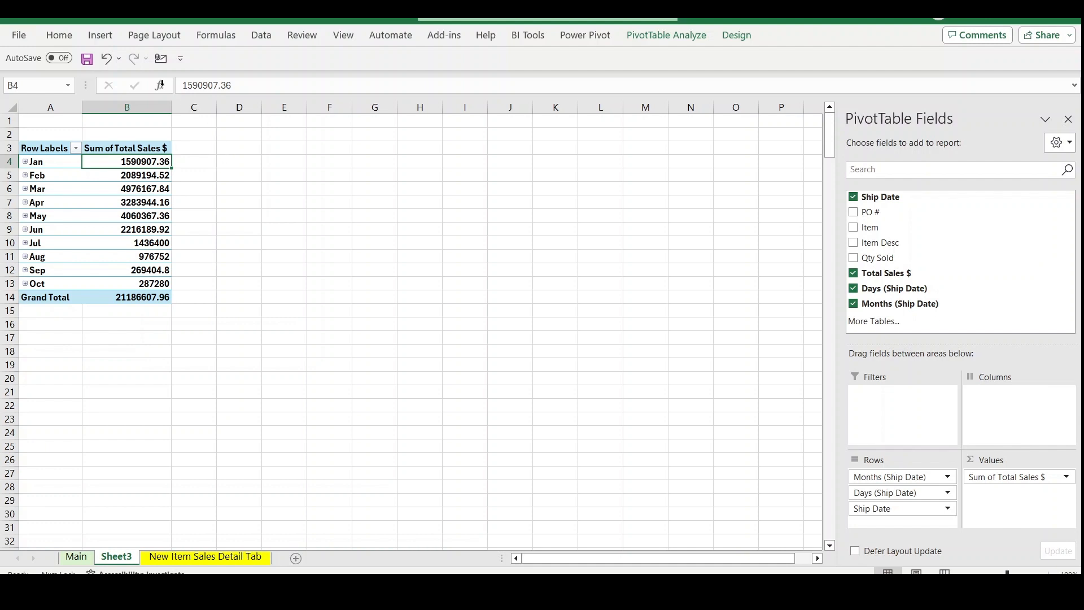
pyautogui.click(136, 205)
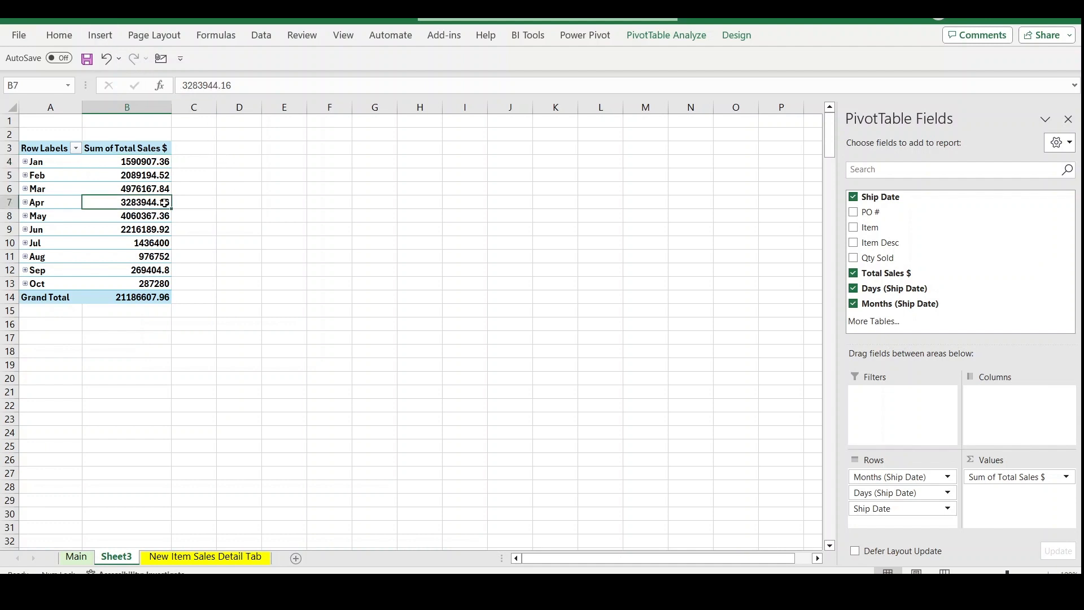
# Insert a 2-D line PivotChart of the monthly sales and place it beside the PivotTable, enlarged to about columns D to N, rows 2 to 24.
pyautogui.click(136, 188)
pyautogui.click(100, 35)
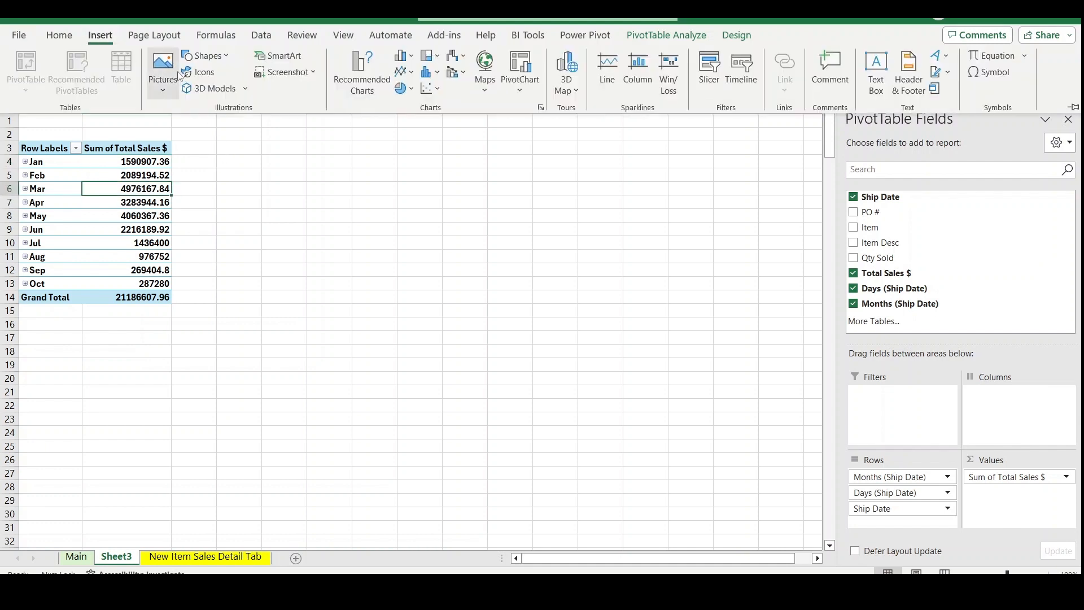
pyautogui.click(411, 71)
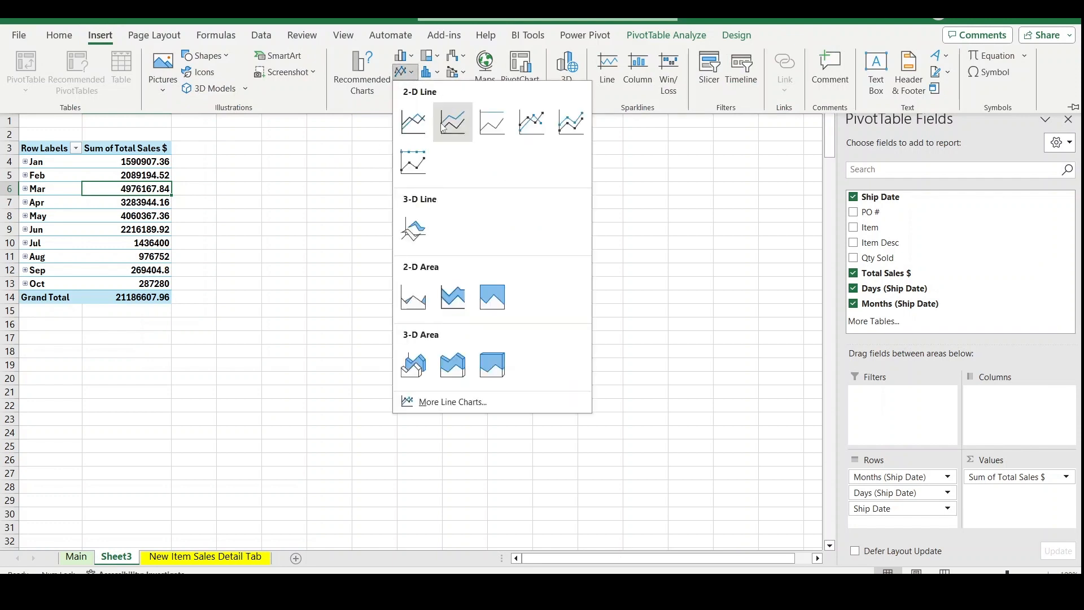
pyautogui.click(423, 127)
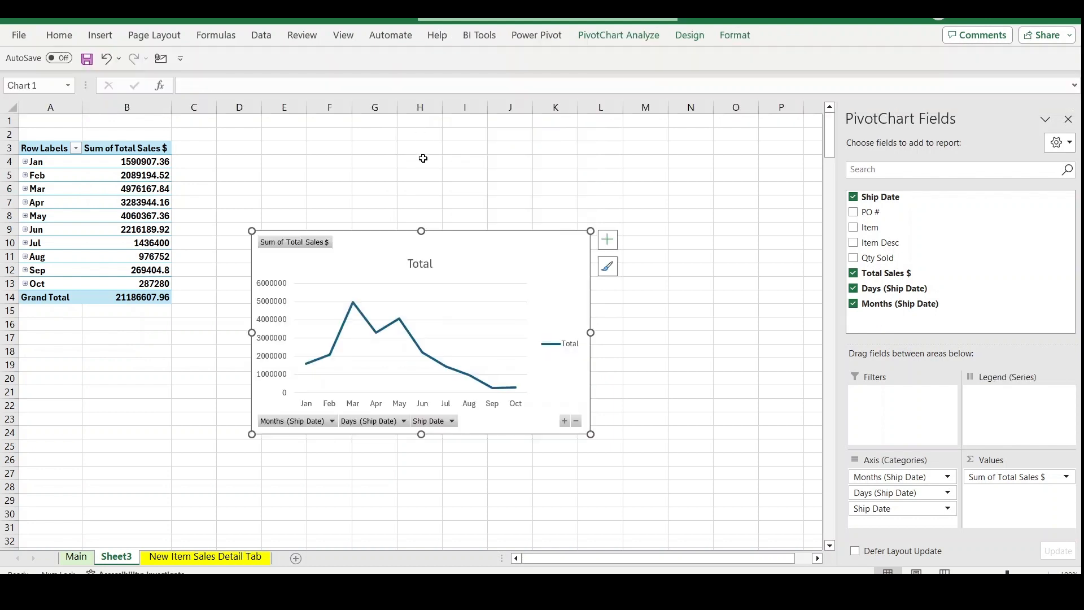
pyautogui.moveTo(514, 251); pyautogui.dragTo(491, 154)
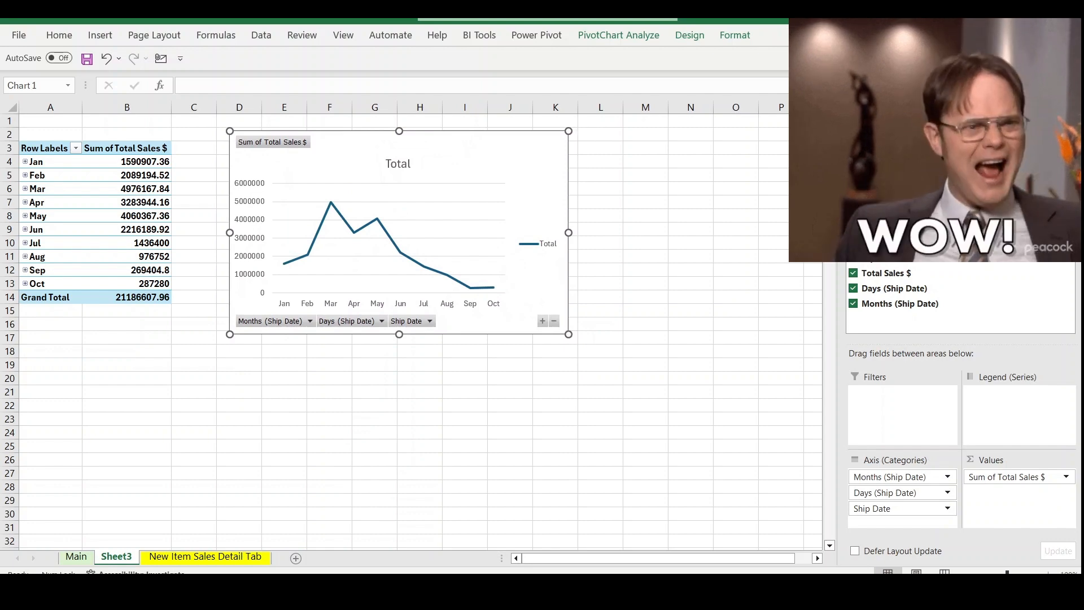
pyautogui.moveTo(568, 335); pyautogui.dragTo(717, 435)
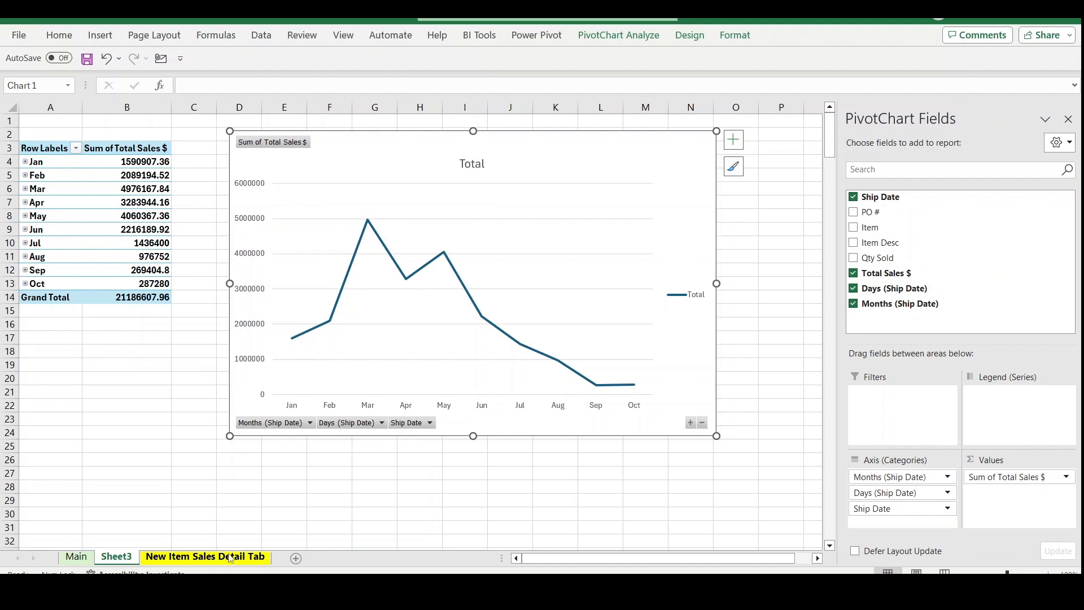
# Hide all field buttons on the PivotChart and delete its title and legend.
pyautogui.rightClick(299, 148)
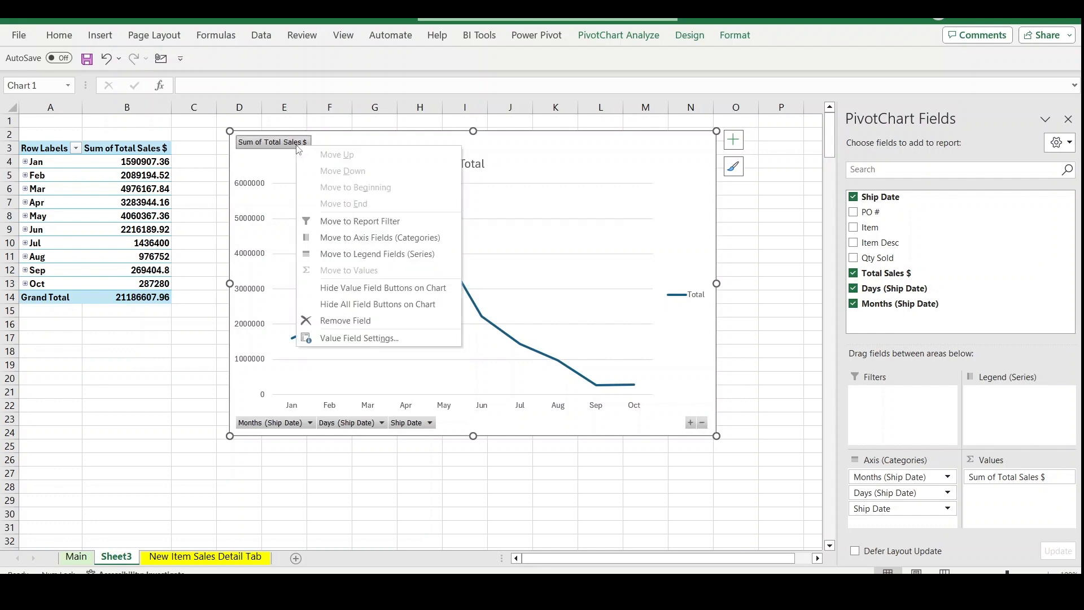
pyautogui.click(371, 305)
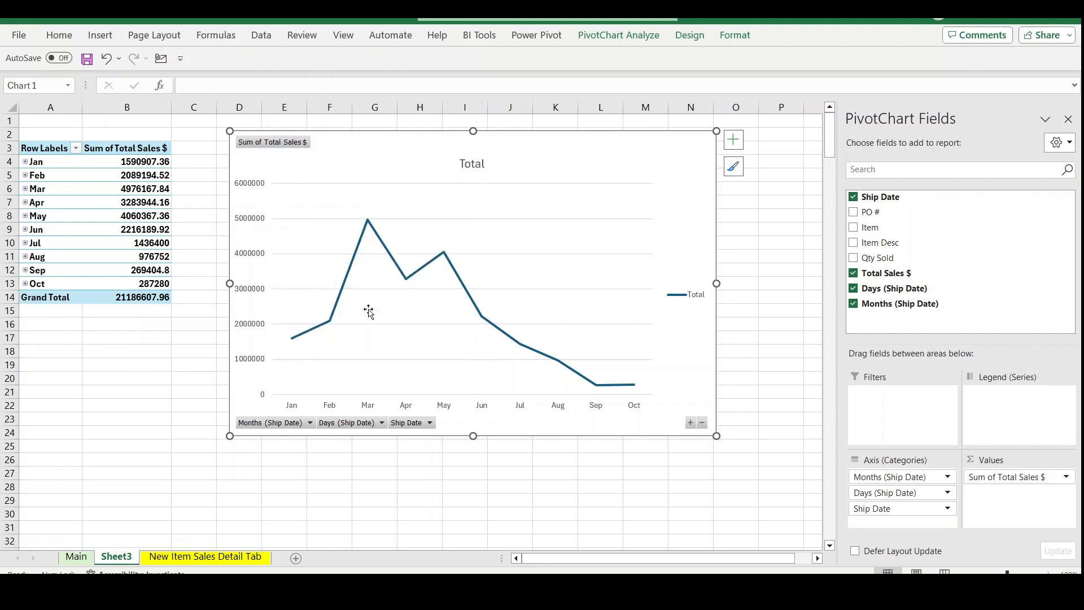
pyautogui.click(477, 146)
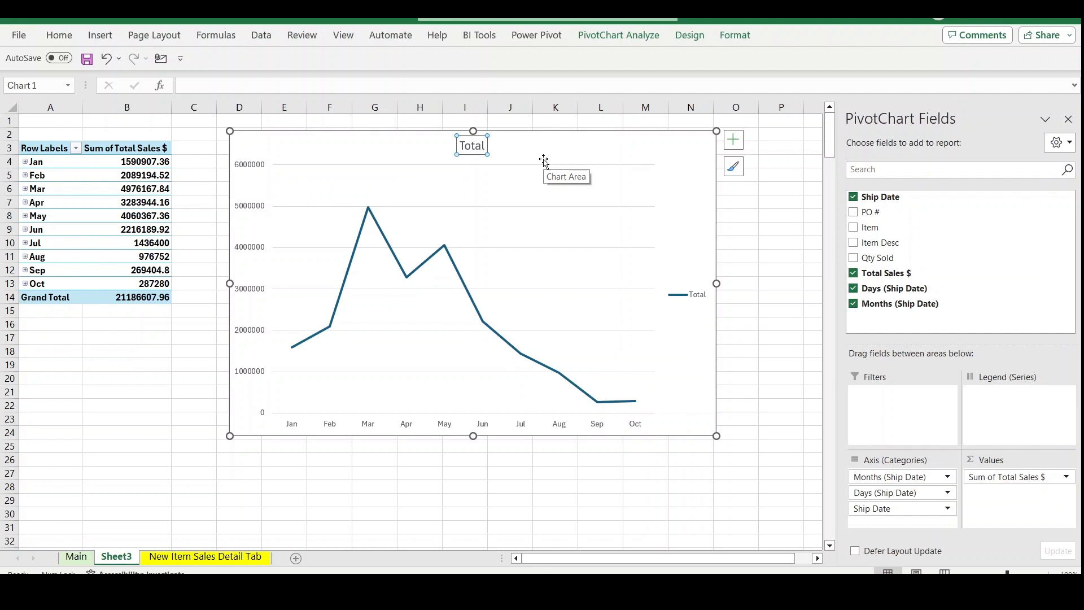
pyautogui.press('Delete')
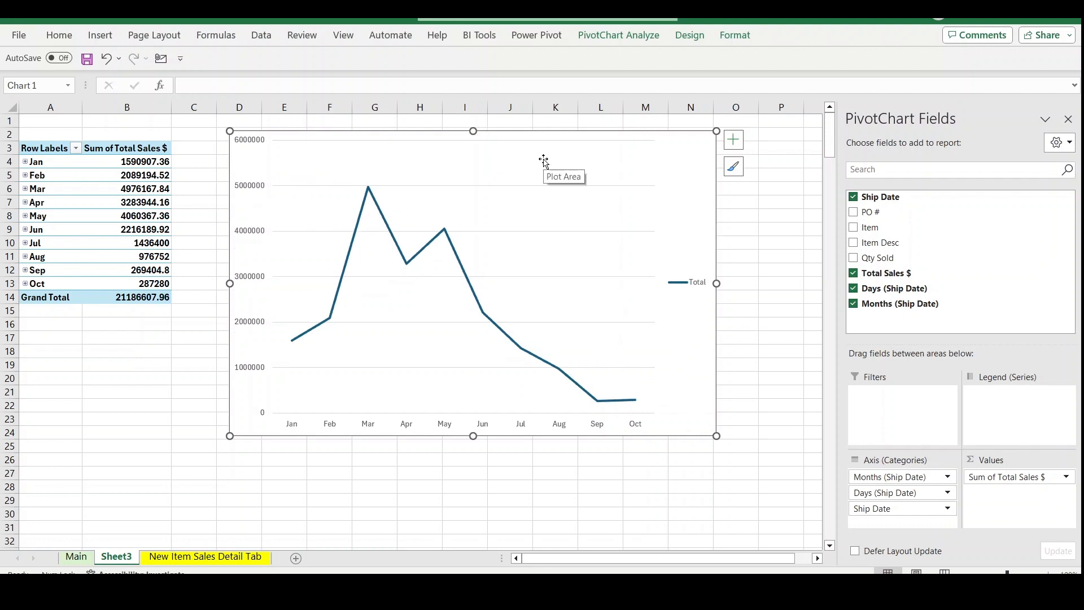
pyautogui.click(699, 286)
pyautogui.press('Delete')
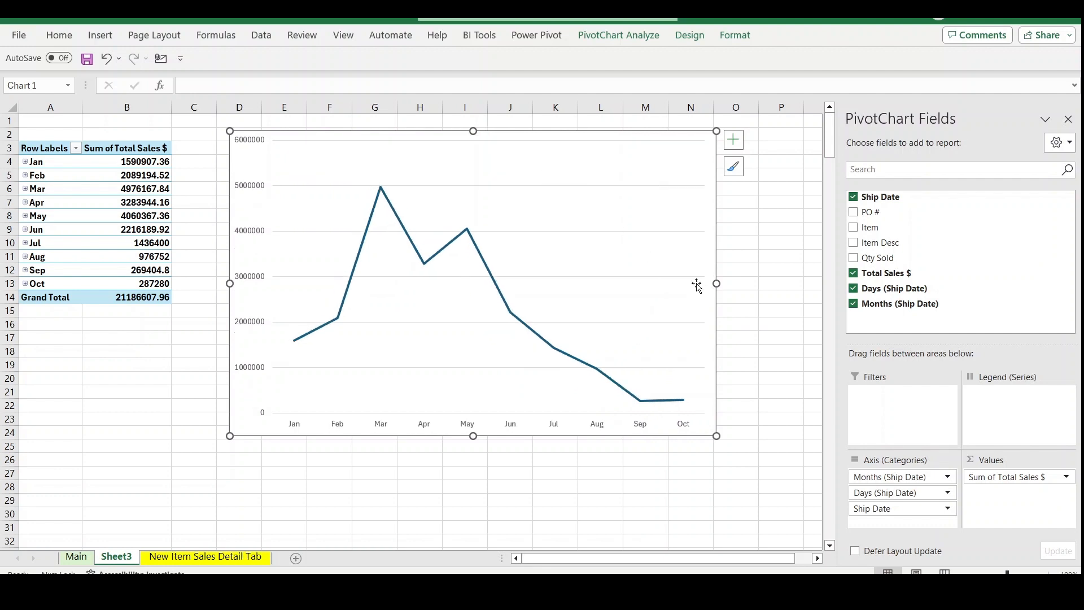